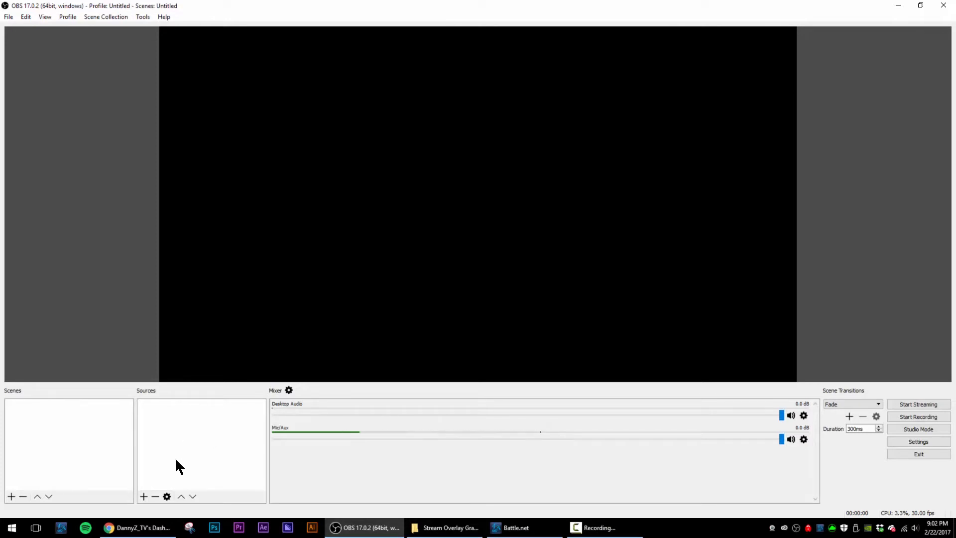
Step: Create a new scene named Main Game Scene
click(144, 497)
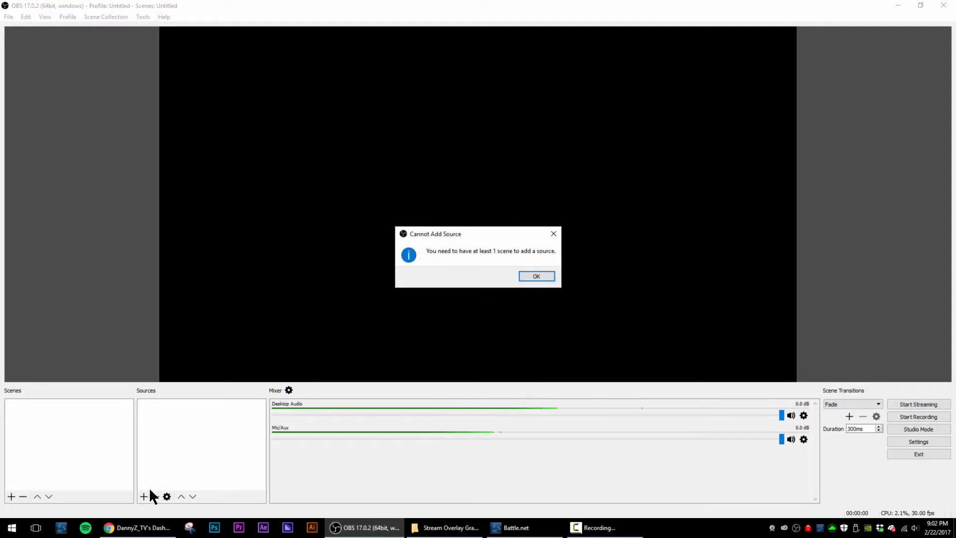
click(554, 233)
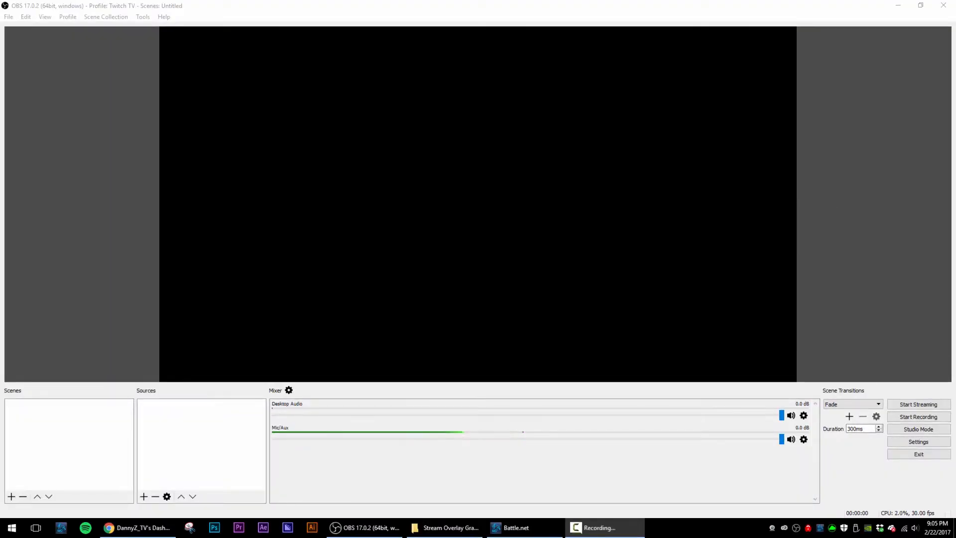
click(12, 496)
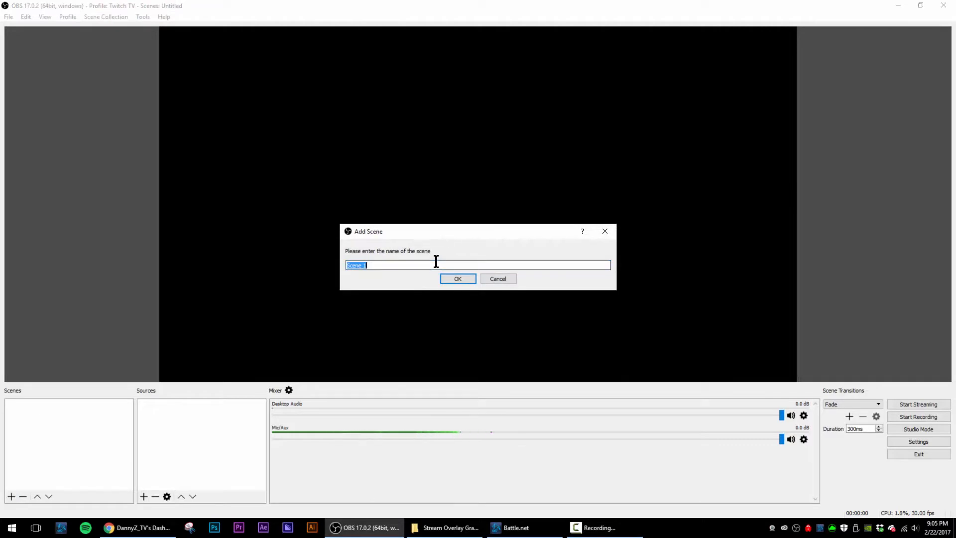
text(Main Game )
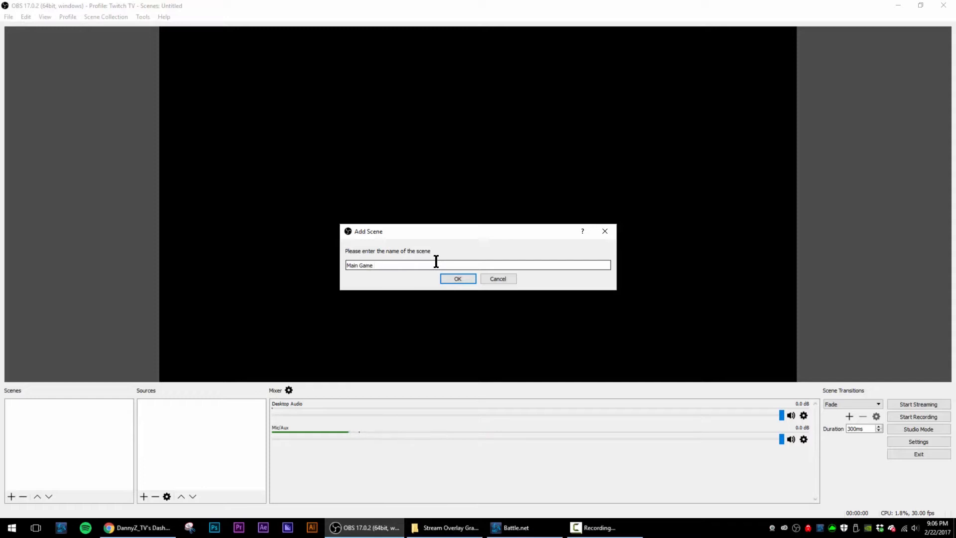
text(Scene)
click(453, 278)
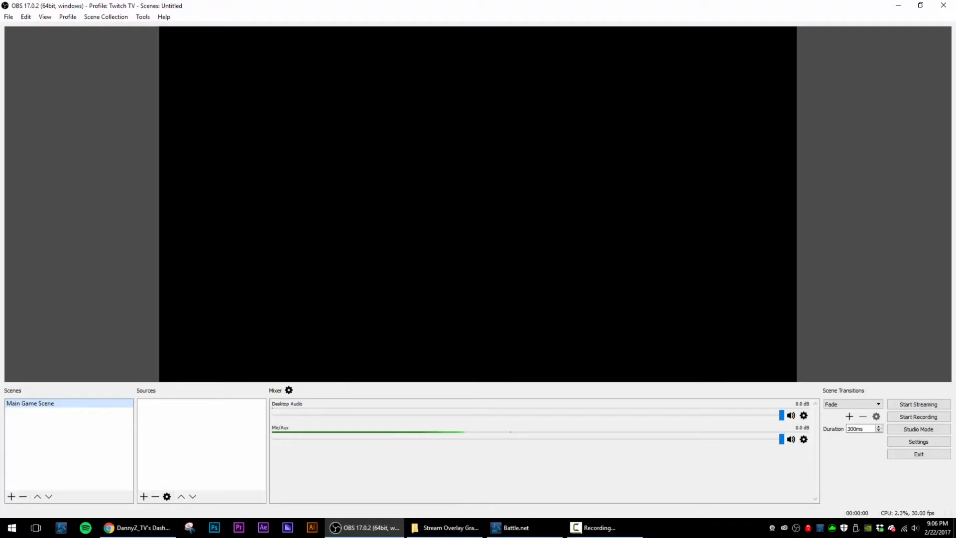
Step: Add a new Game Capture source named Overwatch to the Main Game Scene
click(144, 496)
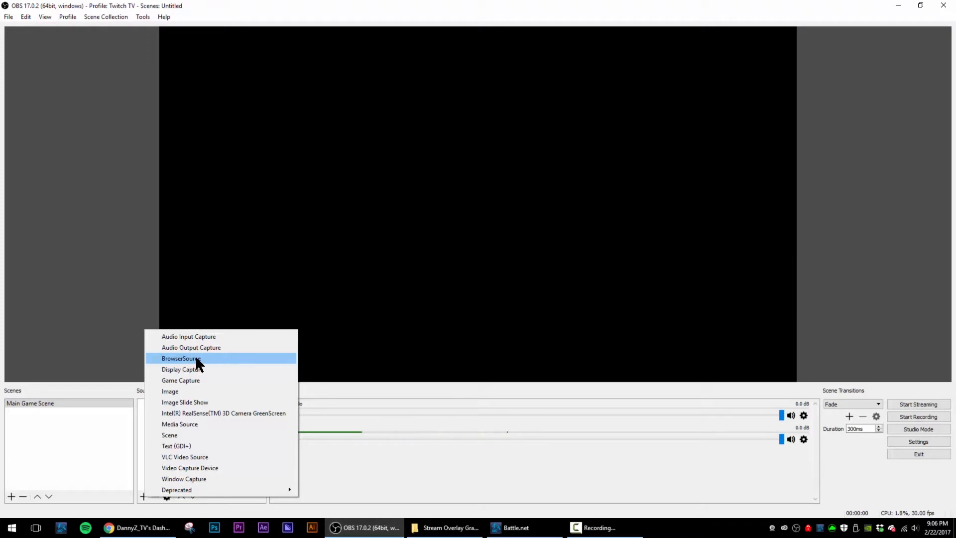
click(212, 380)
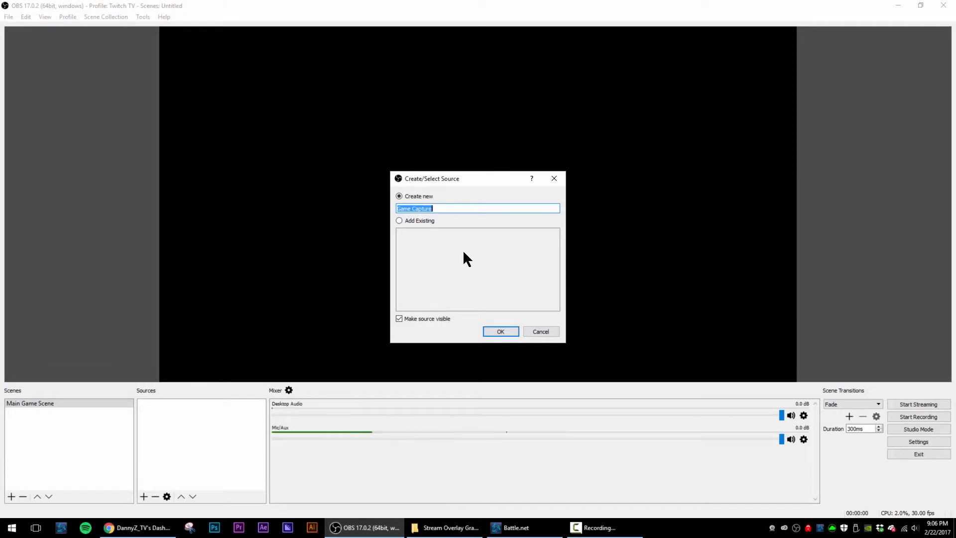
text(Overwatch)
click(508, 331)
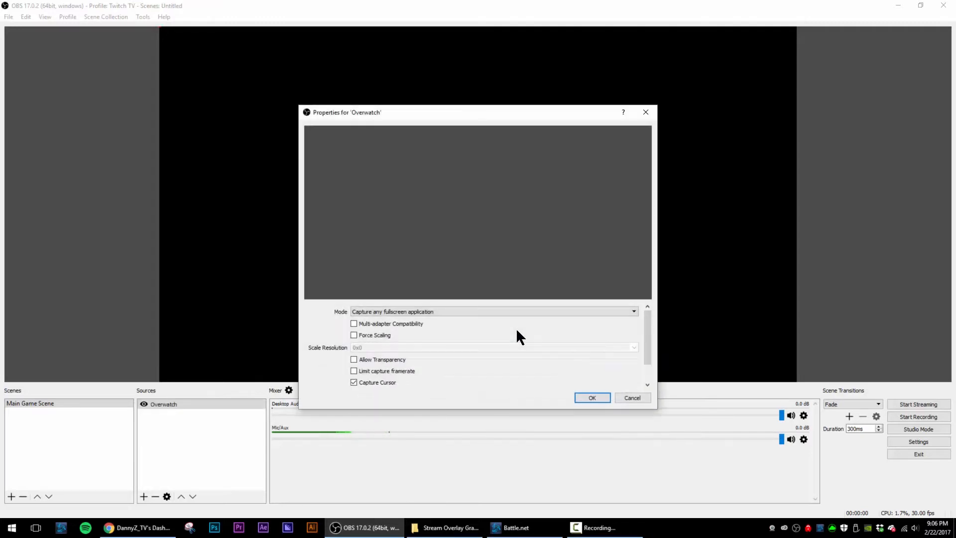
click(465, 312)
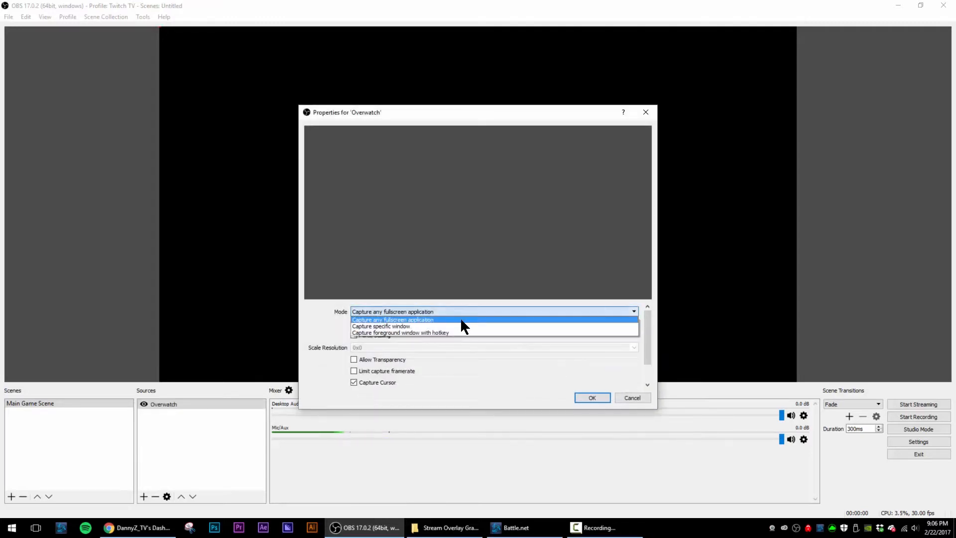
click(378, 326)
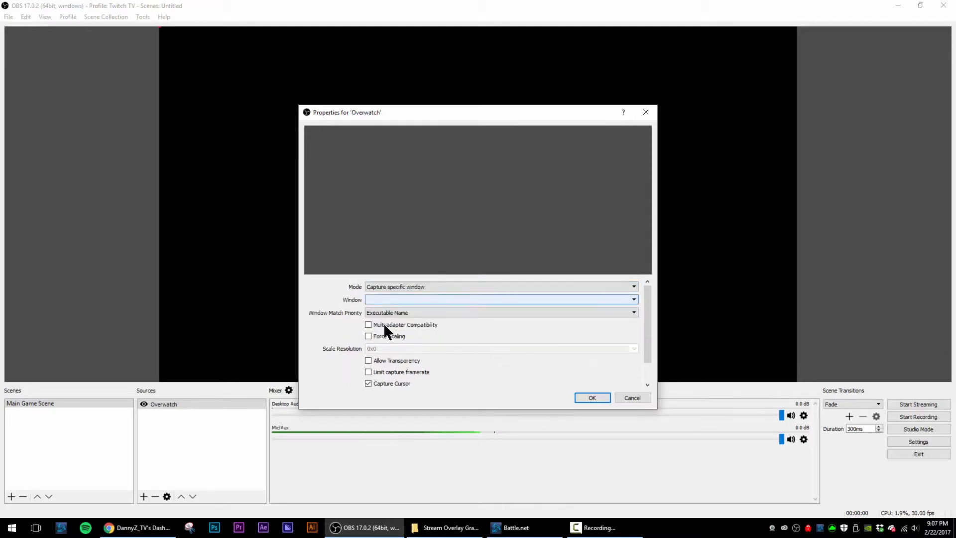
click(416, 298)
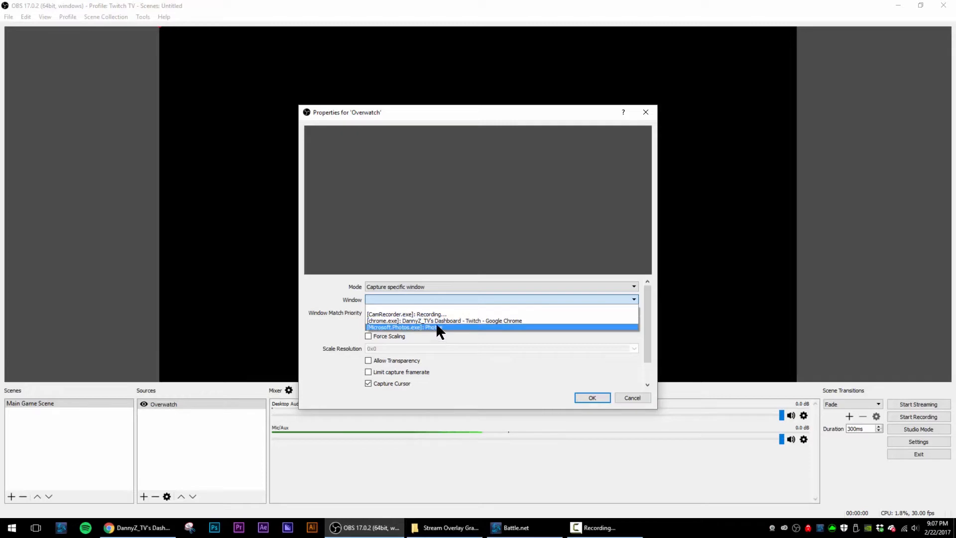
click(498, 363)
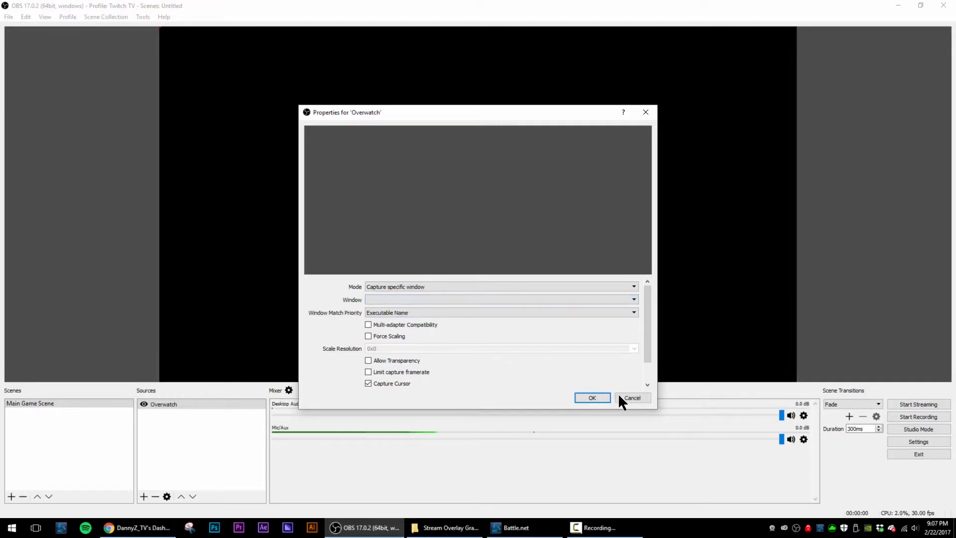
Step: Launch Overwatch from Battle.net, bring the game to the front, and return to OBS once it is loading
click(532, 531)
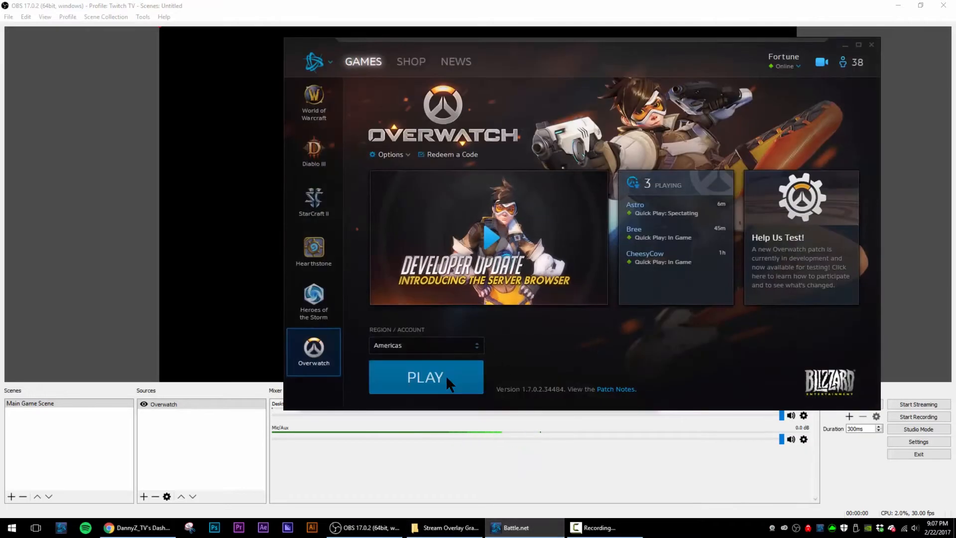
click(446, 375)
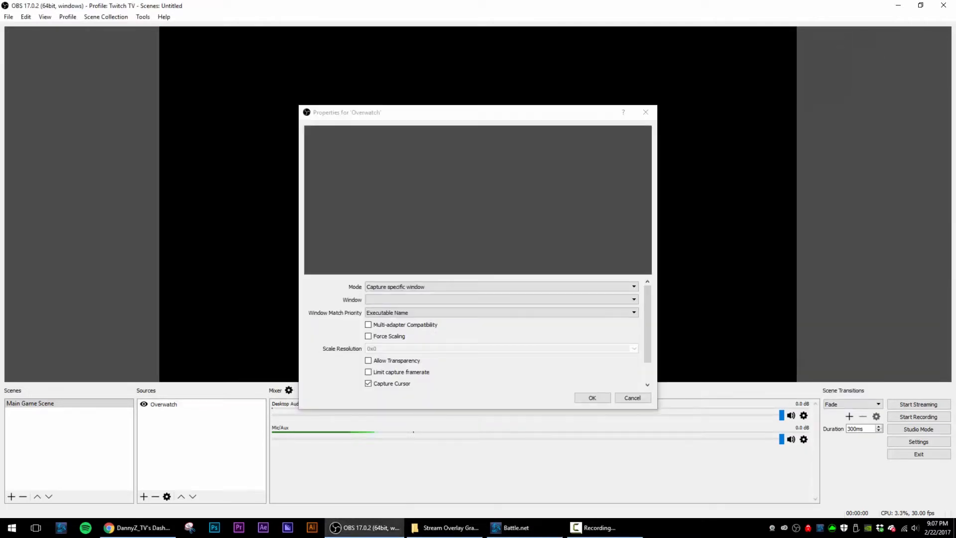
click(671, 532)
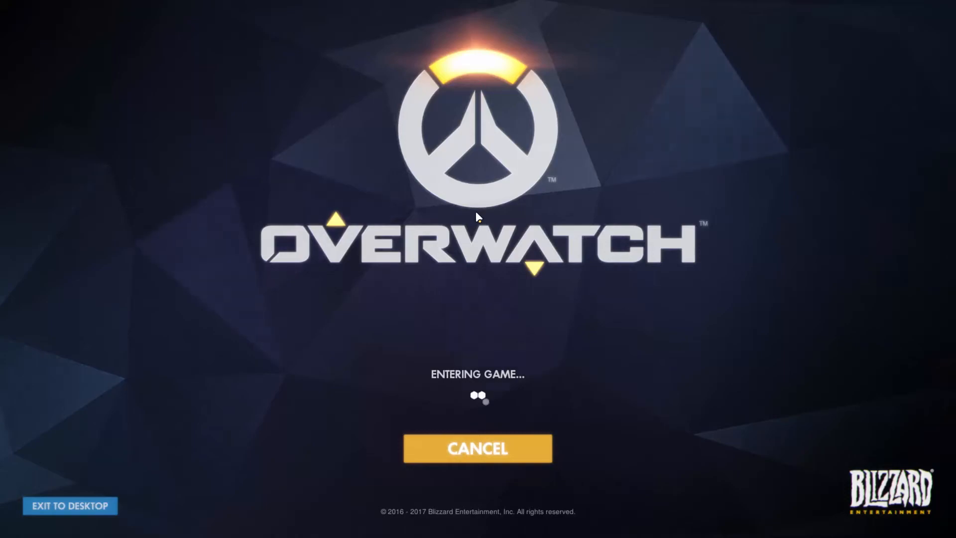
key(alt+Tab)
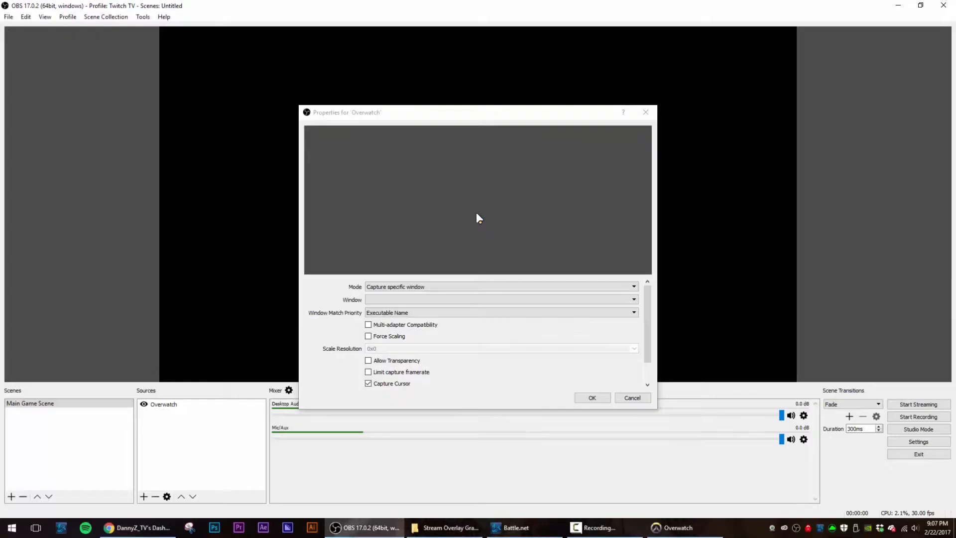
click(492, 286)
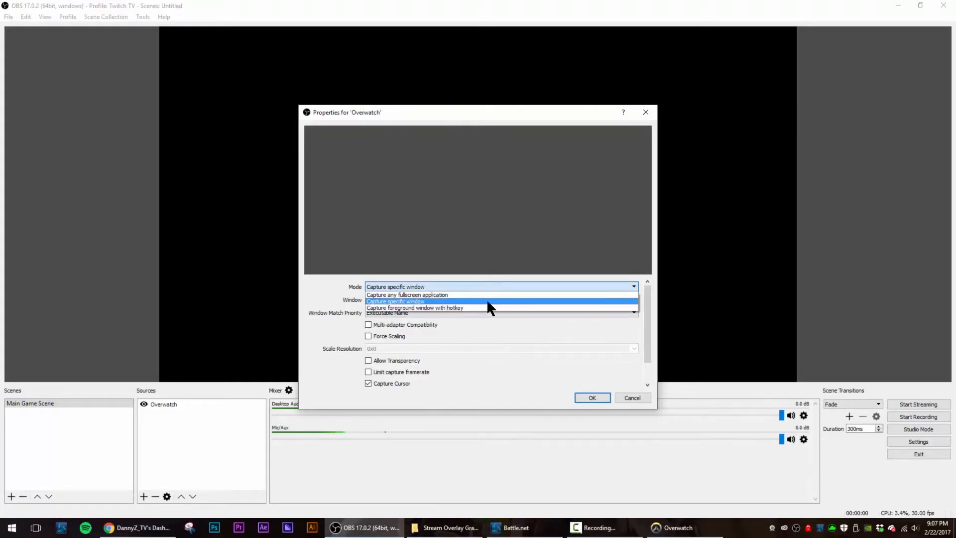
click(487, 300)
click(479, 312)
click(480, 334)
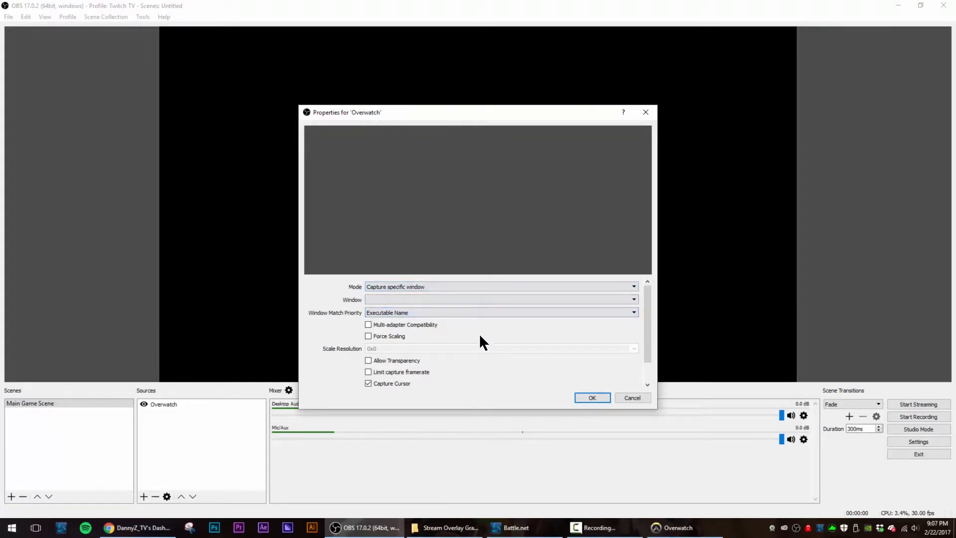
click(458, 299)
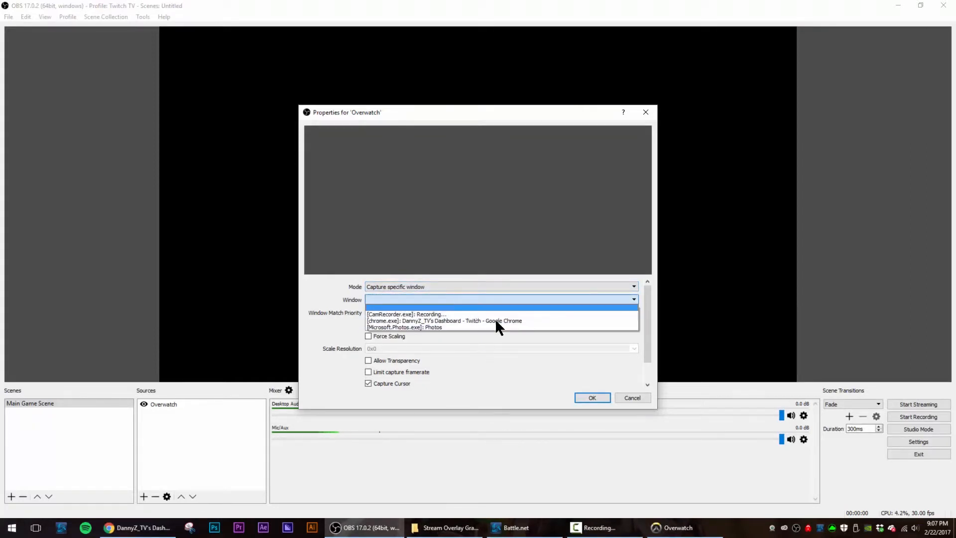
click(633, 393)
click(629, 394)
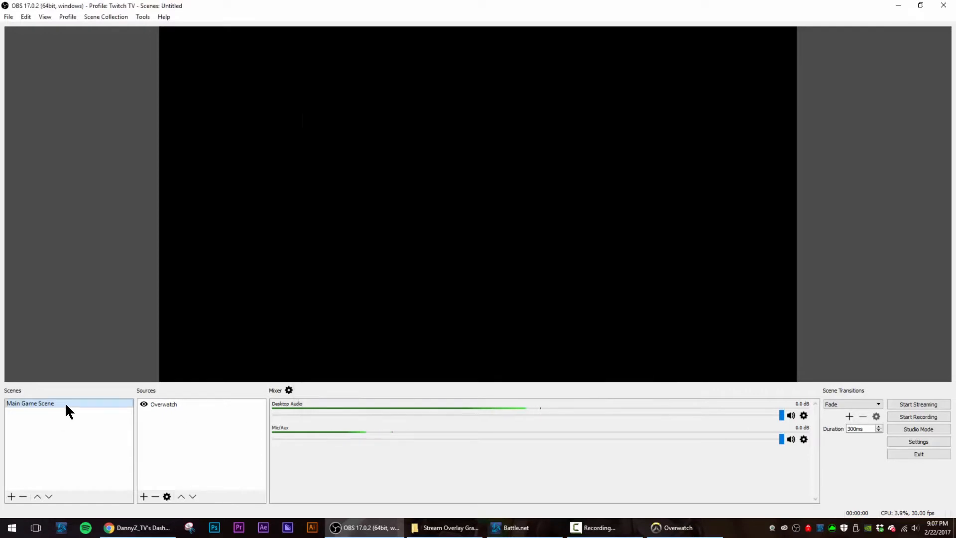
Step: Set the Overwatch source to Capture specific window mode with [Overwatch.exe]: Overwatch as its window, and accept the properties
right_click(184, 404)
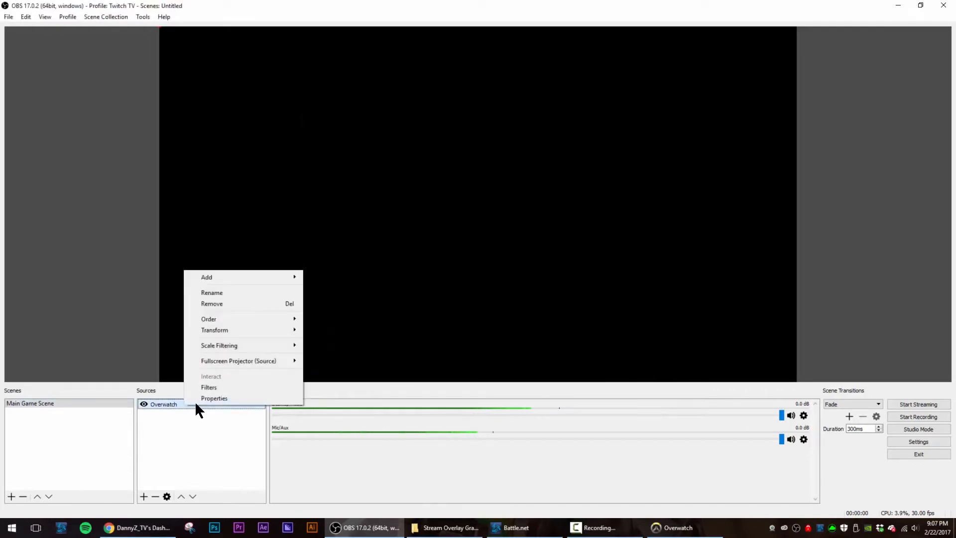
click(210, 399)
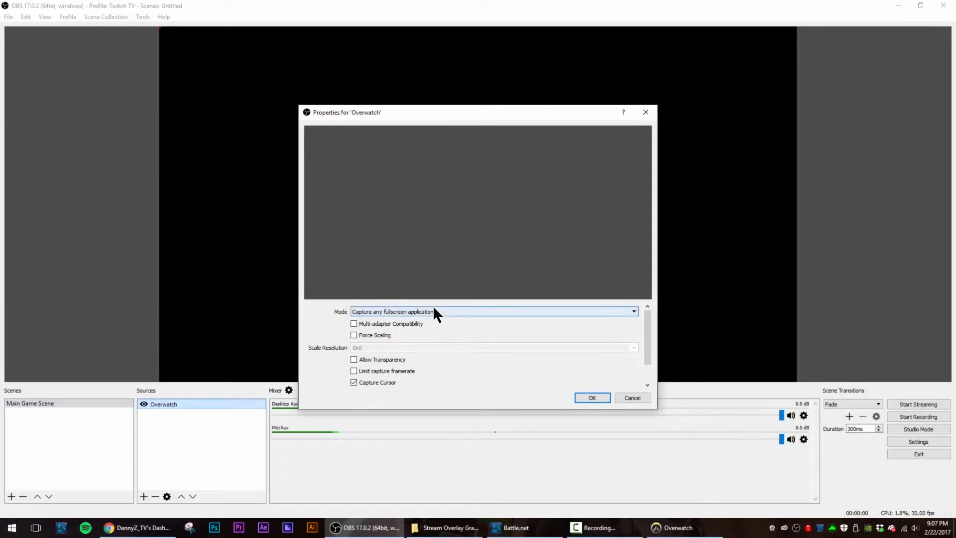
click(433, 309)
click(433, 323)
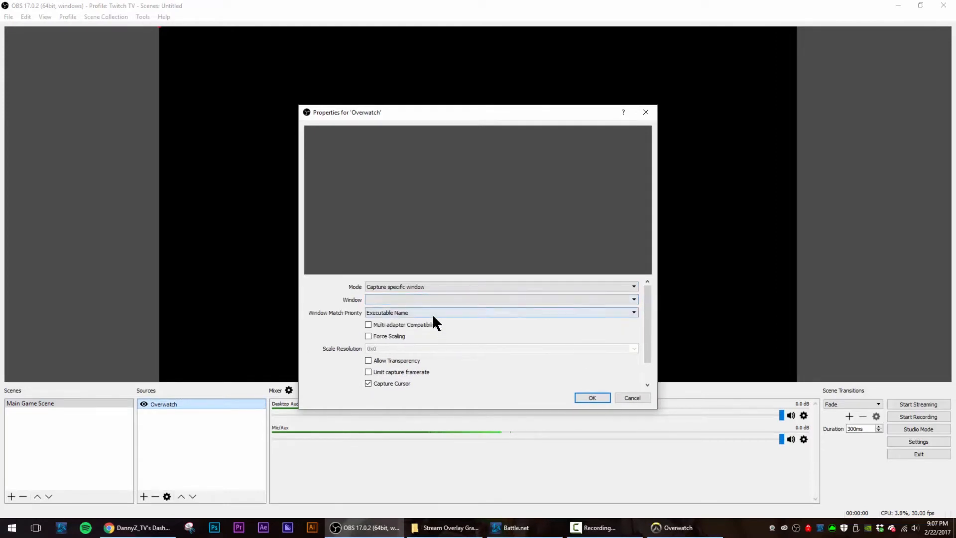
click(432, 313)
click(483, 367)
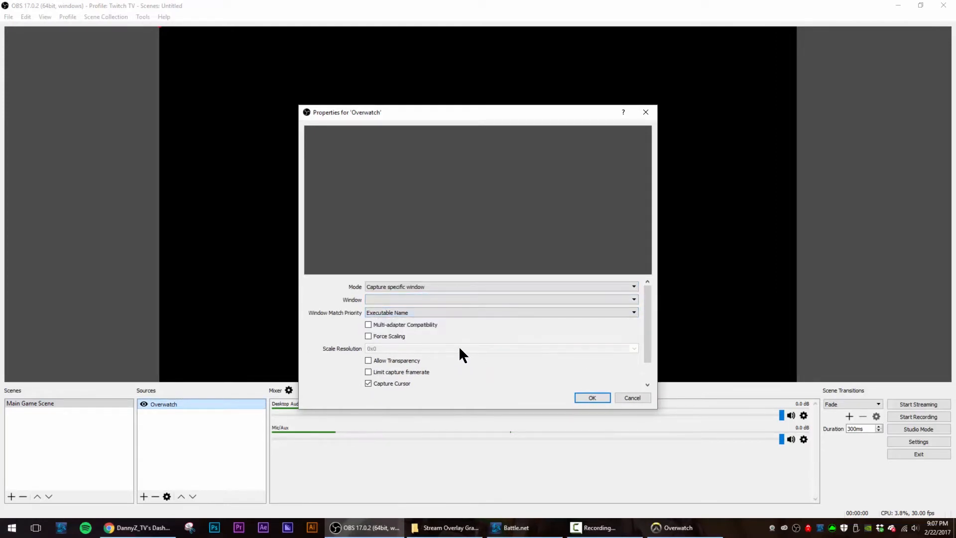
click(420, 300)
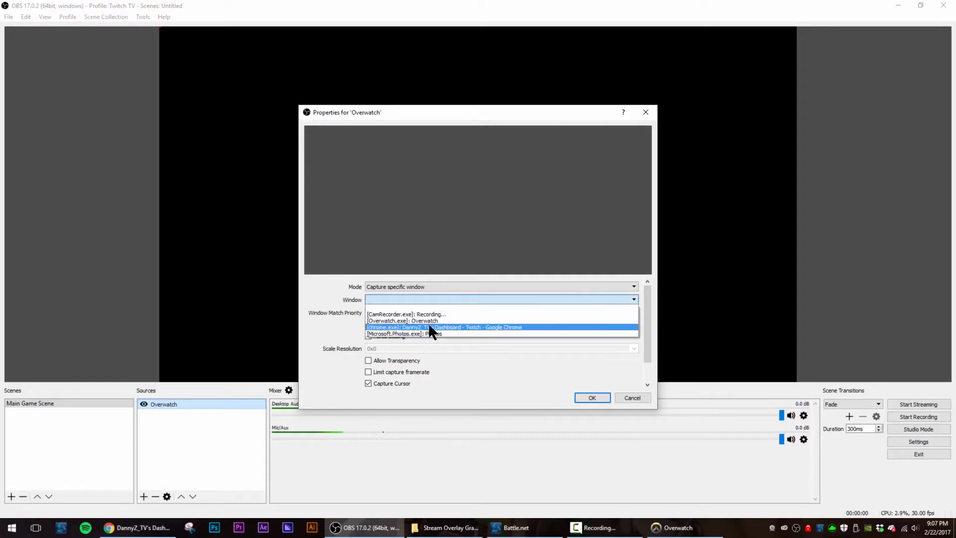
click(432, 320)
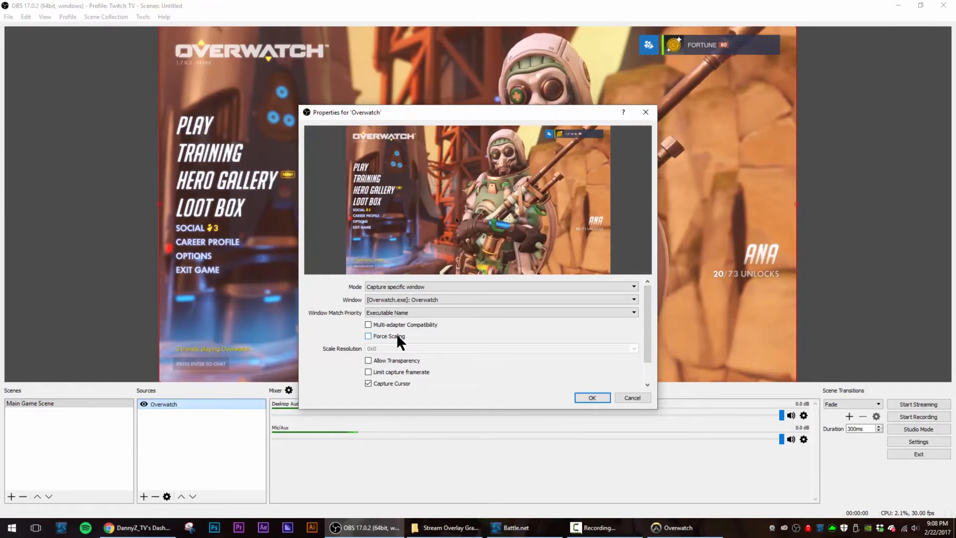
click(586, 395)
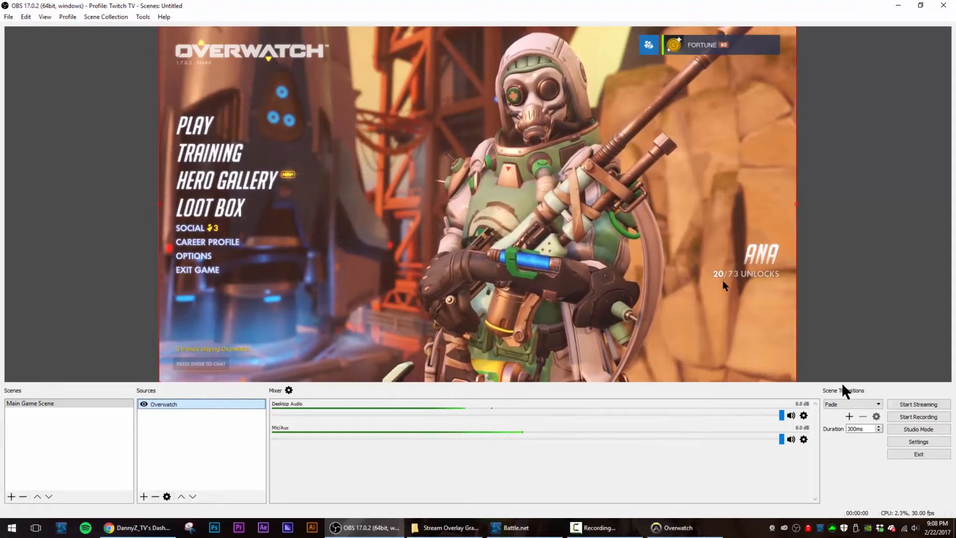
Step: Stretch the Overwatch capture to fill the screen in the preview
right_click(483, 214)
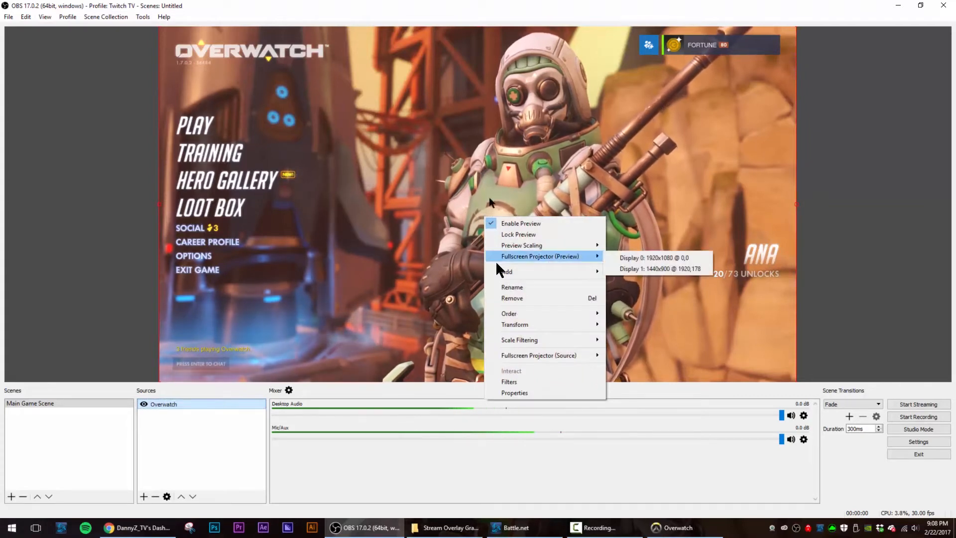
mouse_move(564, 322)
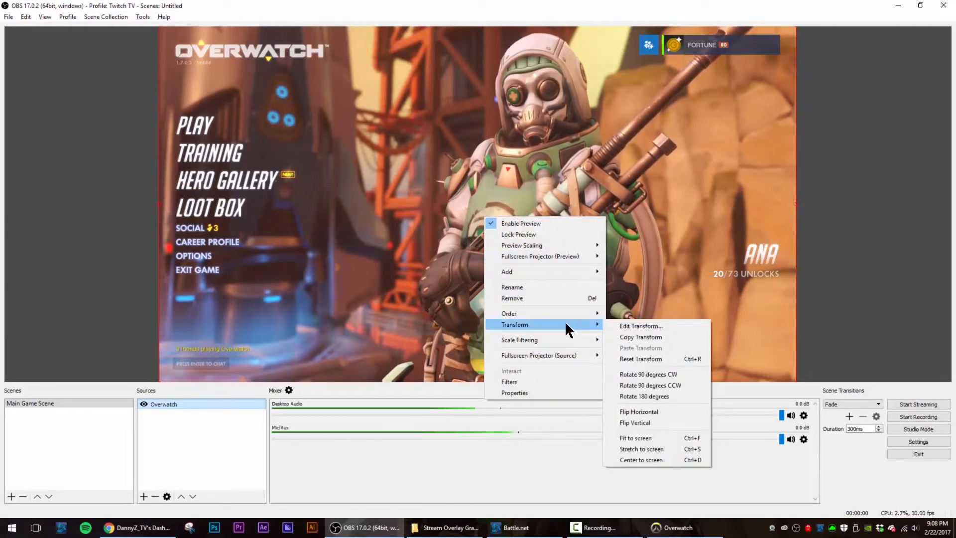
click(676, 447)
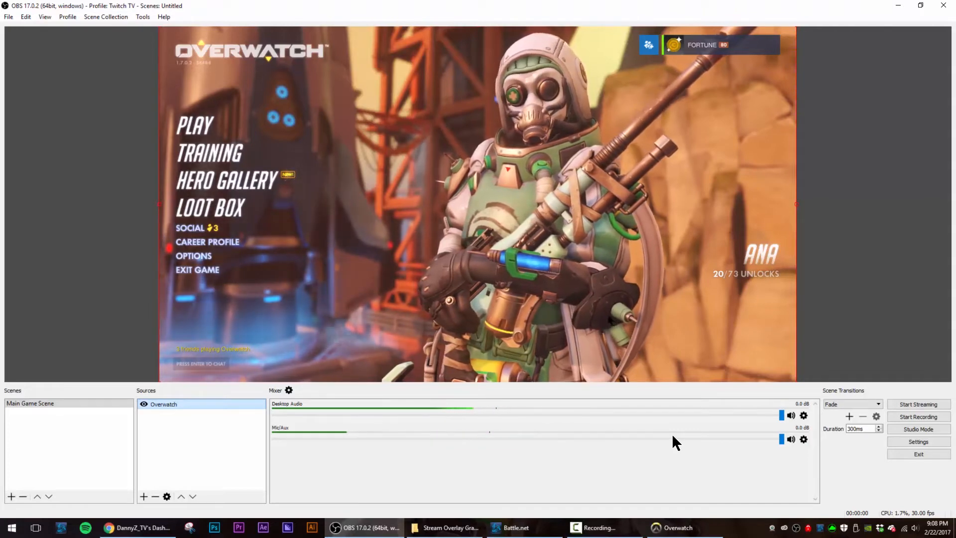
click(841, 219)
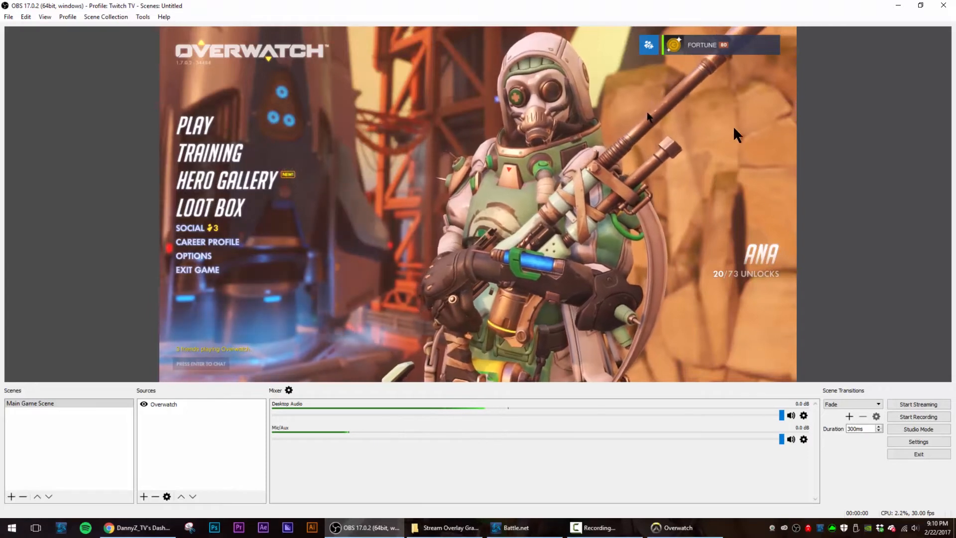
click(454, 184)
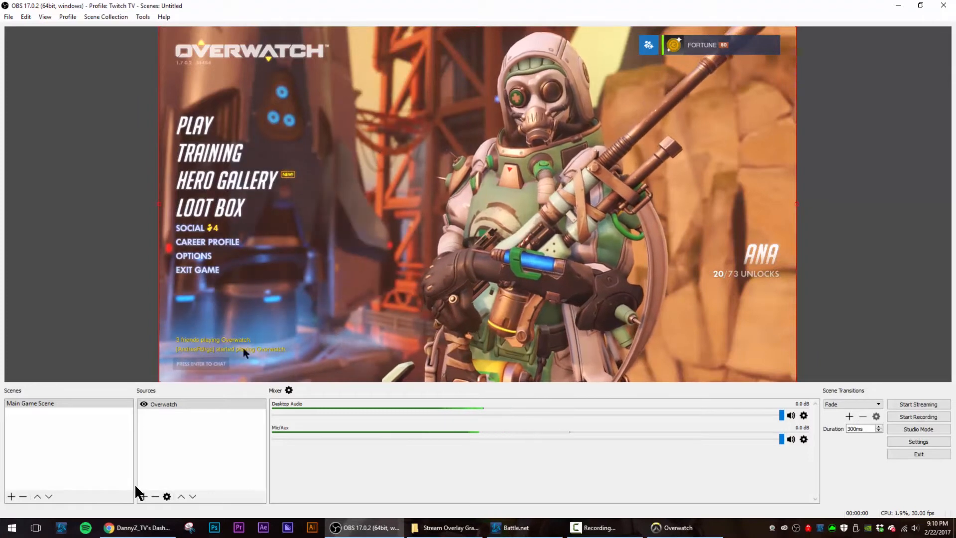
Step: Add a new Video Capture Device source named Webcam c920 to the Main Game Scene
click(144, 496)
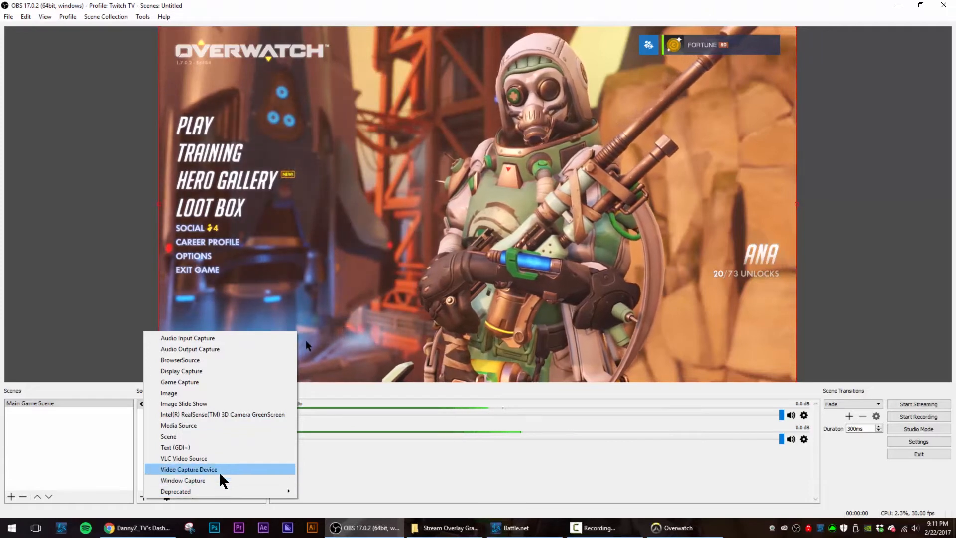
click(184, 470)
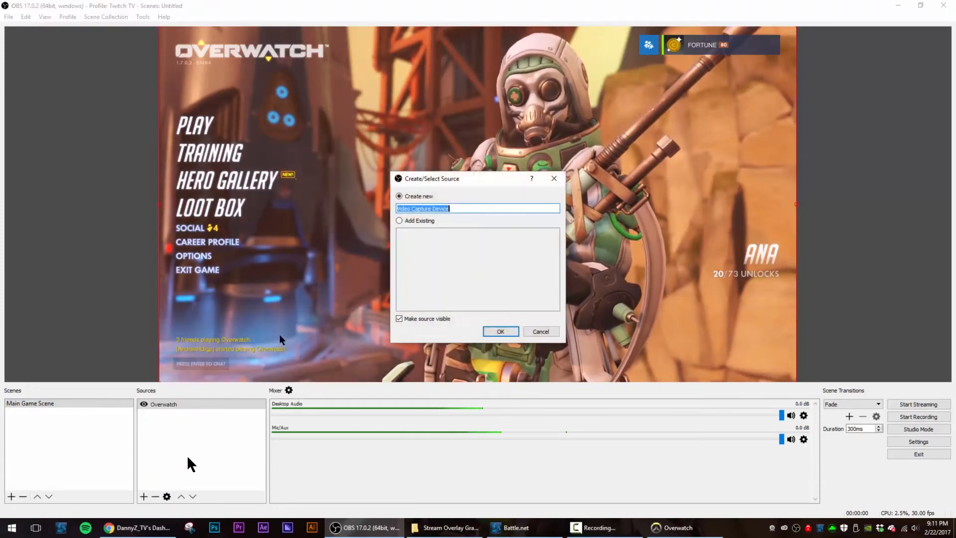
text(Web)
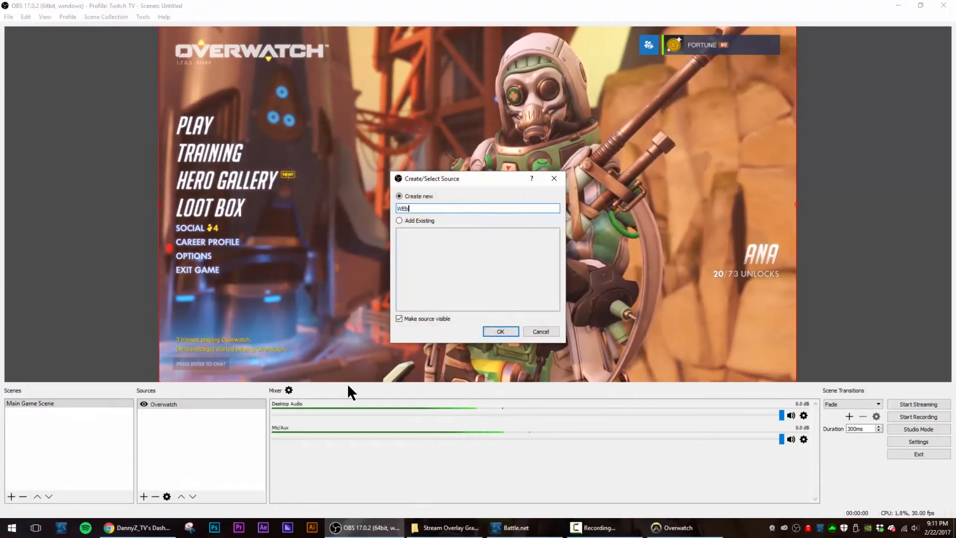
text(cam)
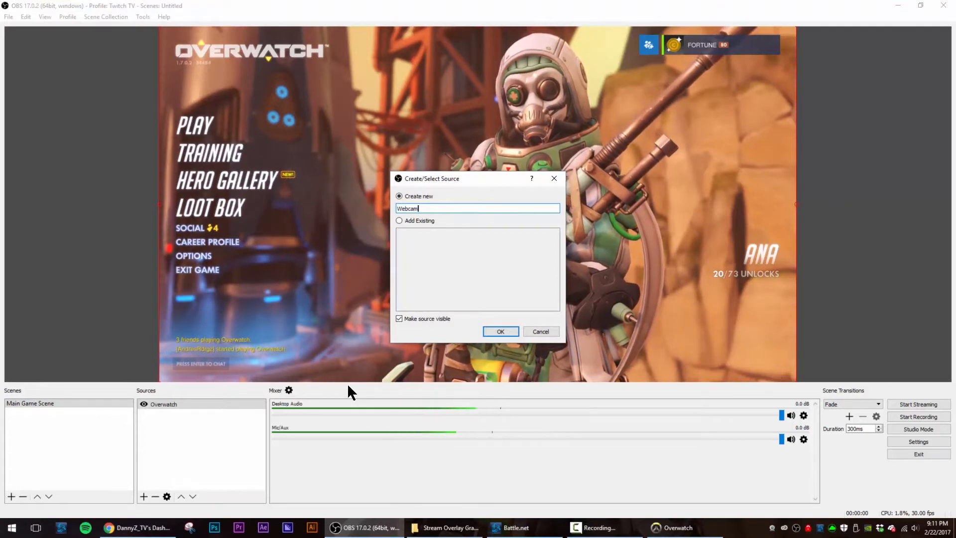
text( c920)
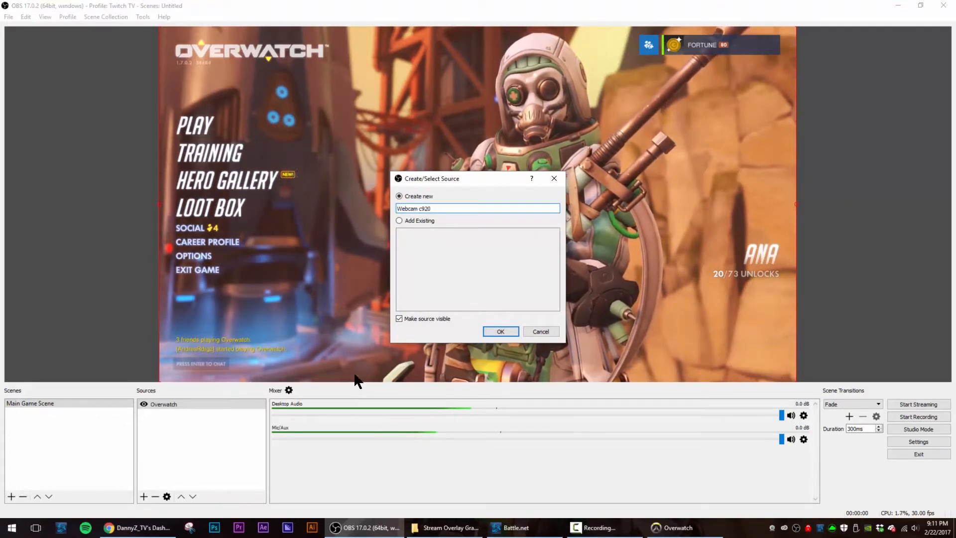
click(496, 331)
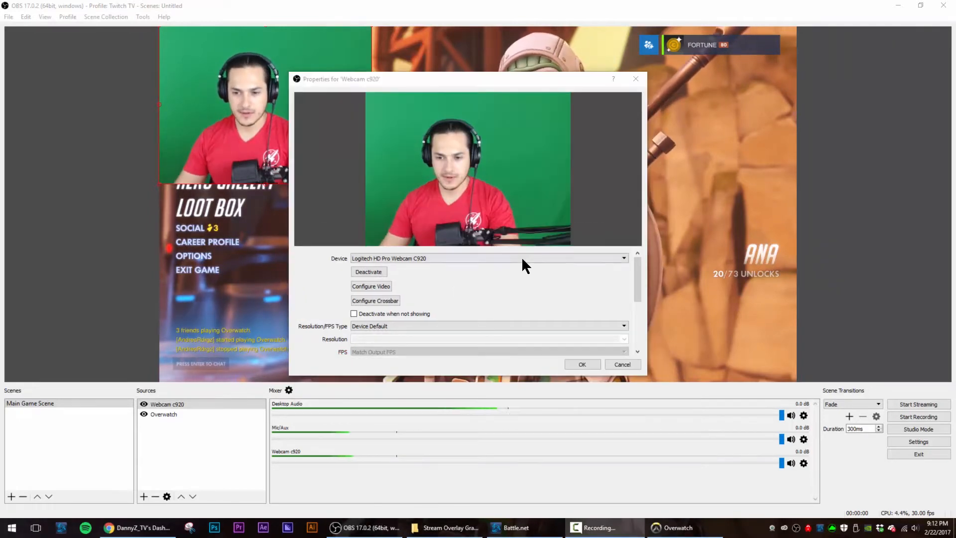
Step: Examine the webcam's device, YUV color space and audio output settings, and dismiss its properties
click(480, 288)
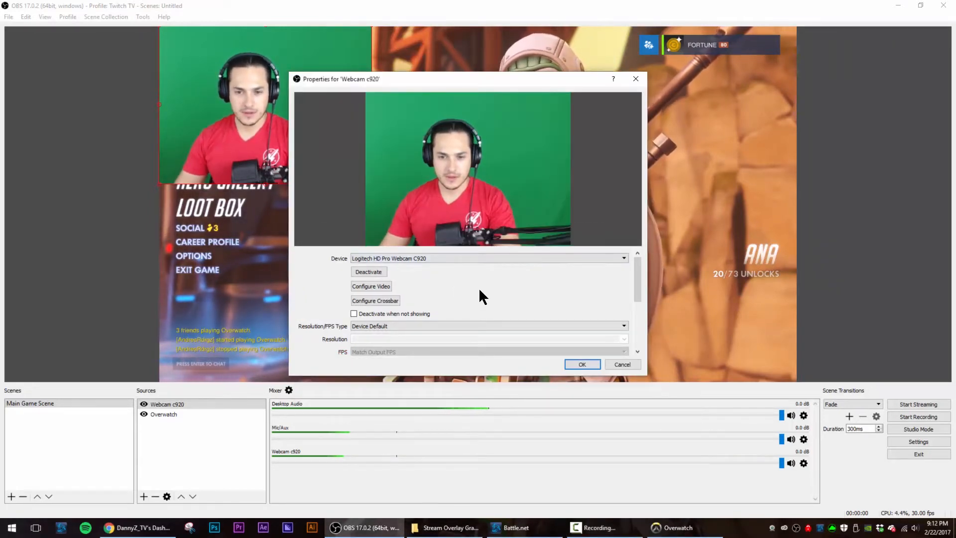
scroll(473, 286, down, 3)
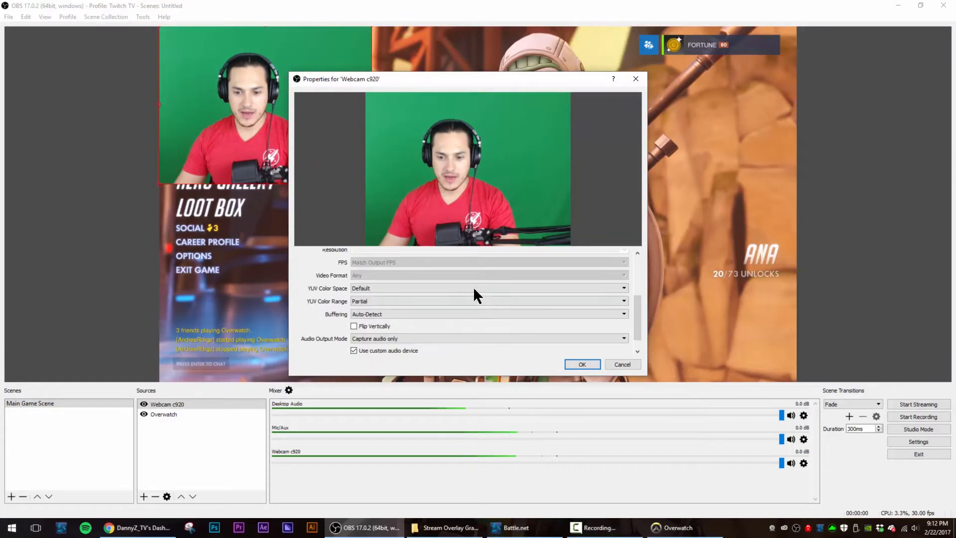
click(387, 288)
click(385, 296)
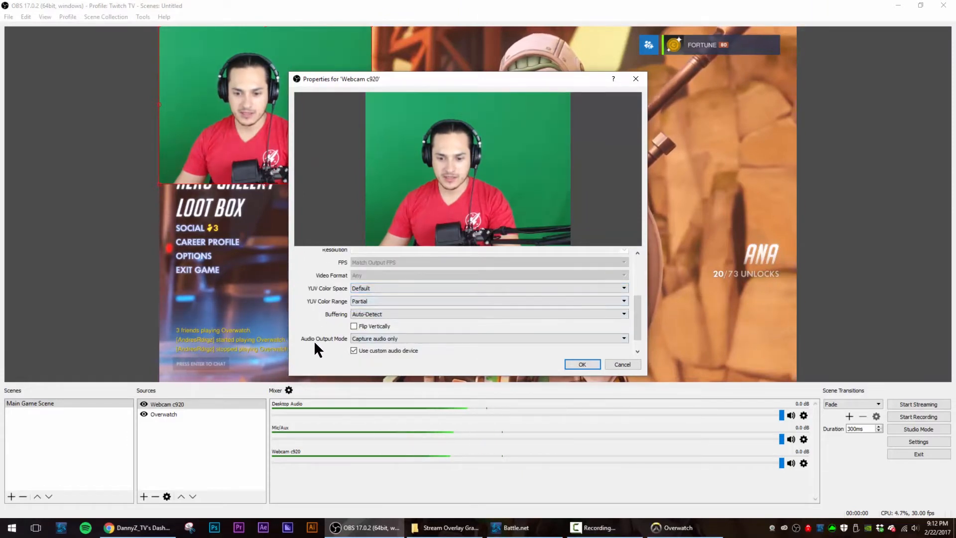
click(623, 363)
Step: Move the webcam image to the lower-left corner of the game scene, keeping Webcam c920 above Overwatch in the source order
click(312, 279)
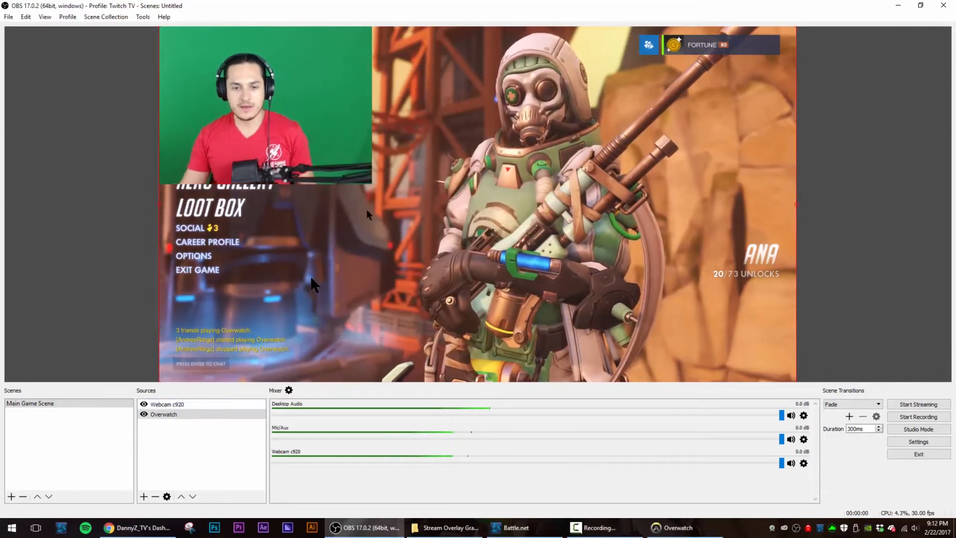
mouse_move(265, 73)
mouse_down()
mouse_move(319, 84)
mouse_move(282, 73)
mouse_up()
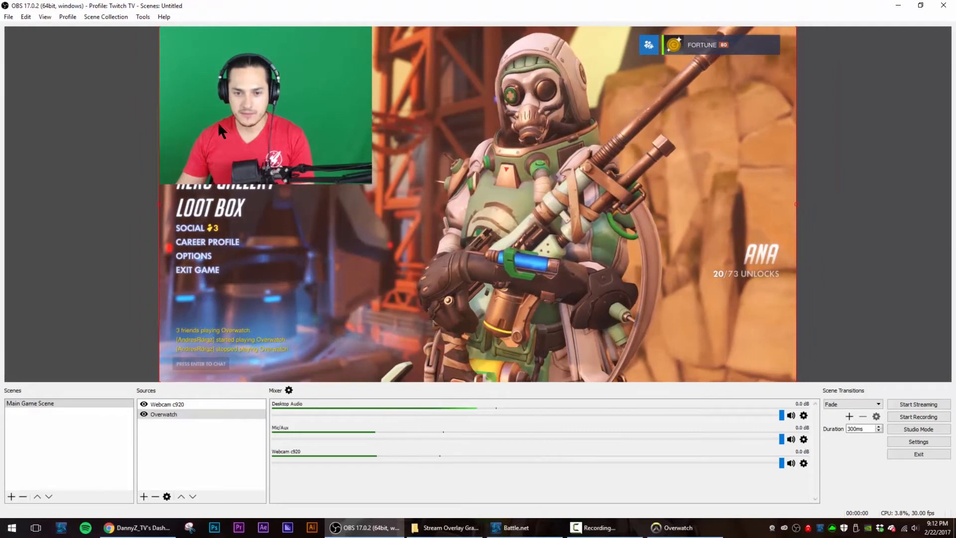
click(189, 406)
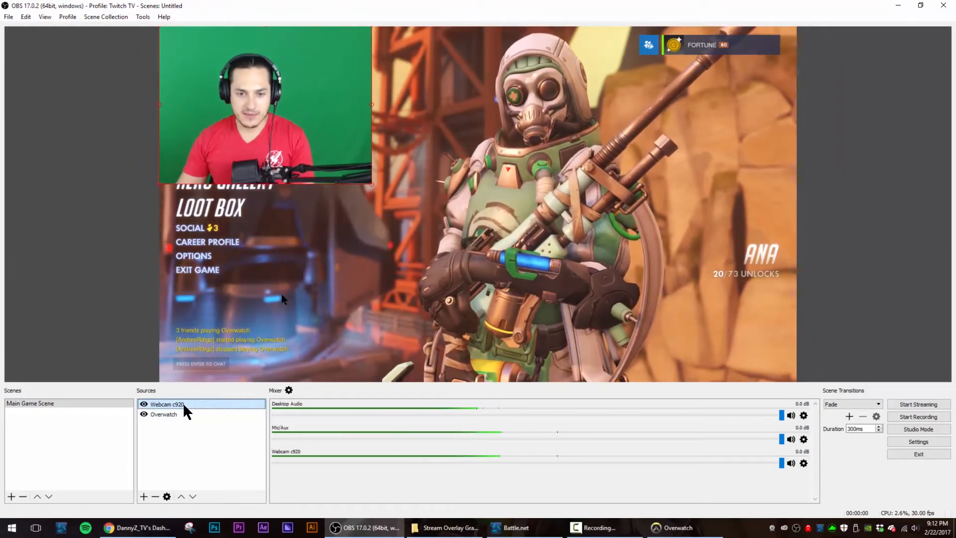
drag(184, 405, 184, 432)
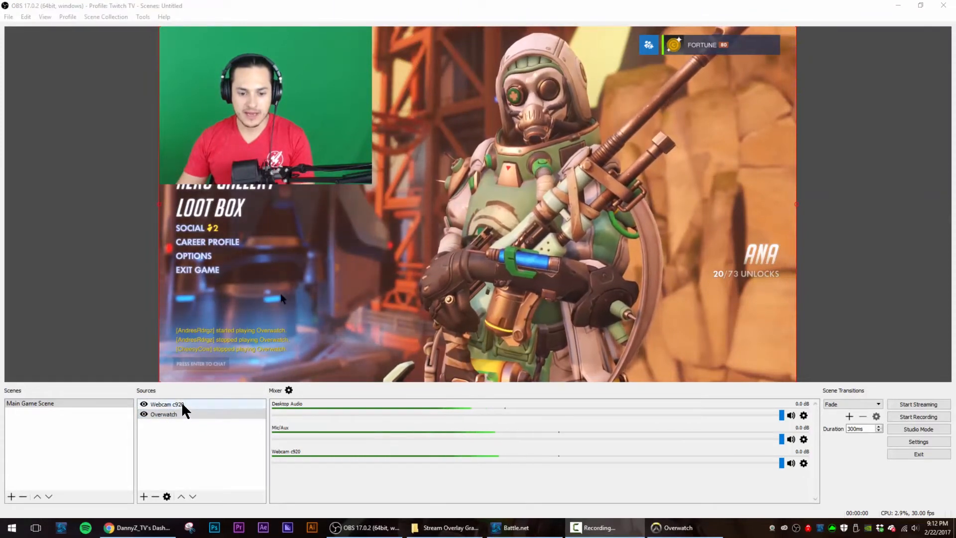
drag(307, 125, 320, 333)
click(190, 426)
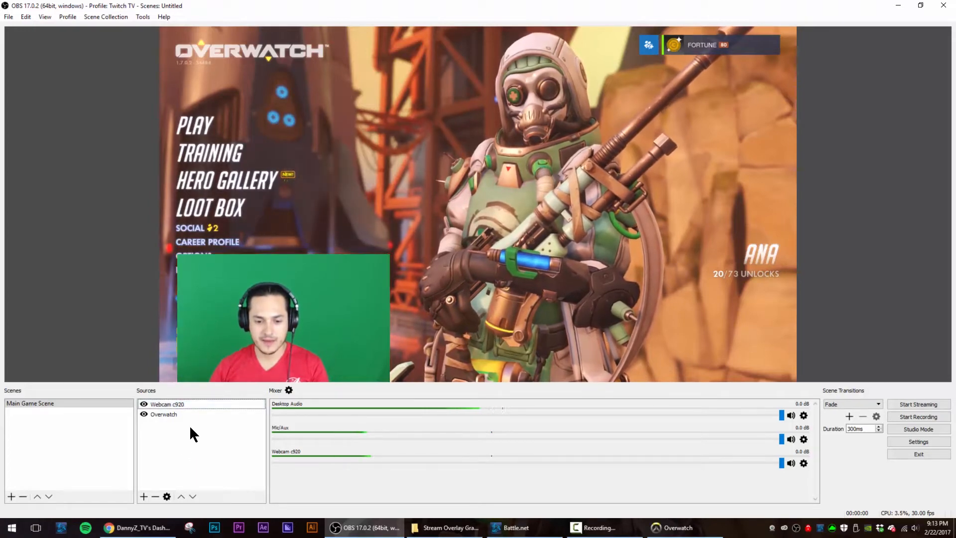
Step: Add a Chroma Key effect filter named Green Screen to the Webcam c920 source
click(195, 405)
right_click(195, 402)
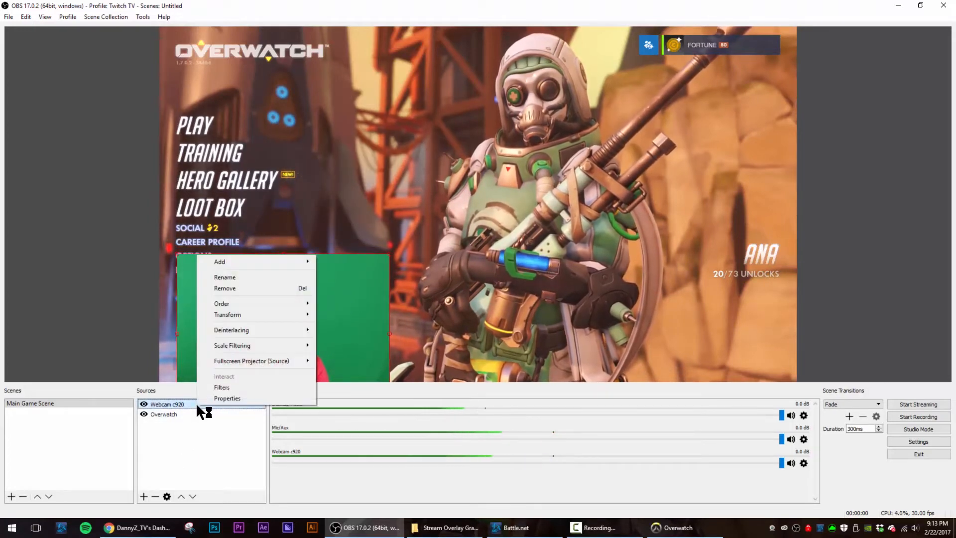
click(215, 387)
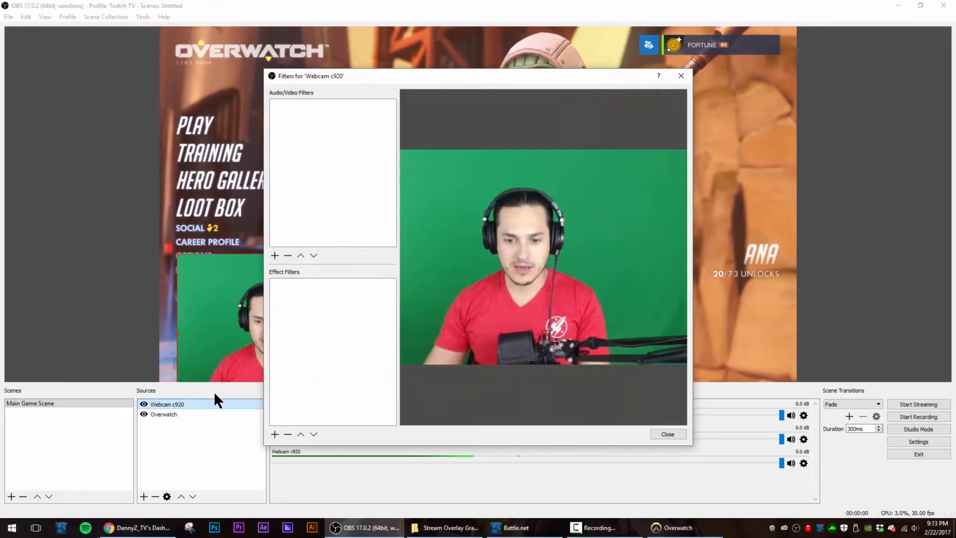
click(274, 435)
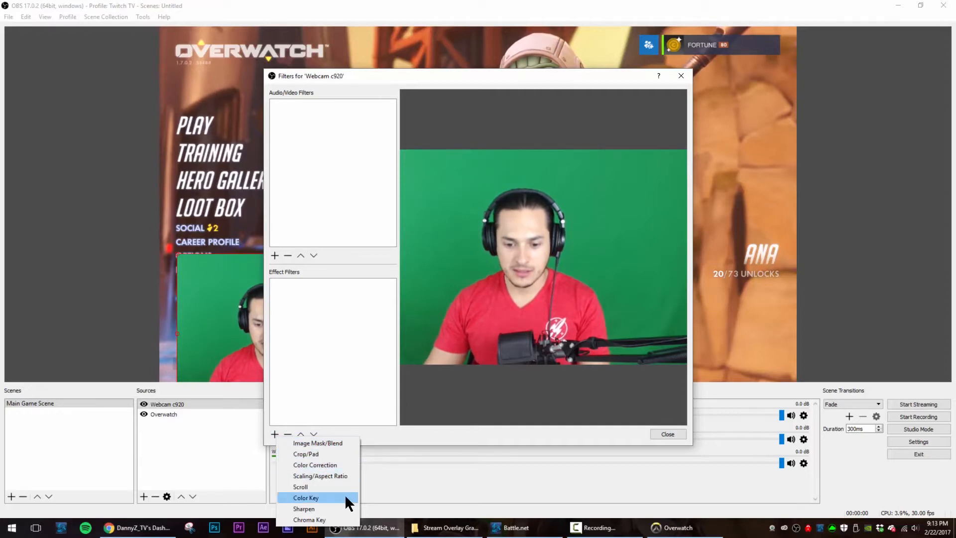
click(319, 520)
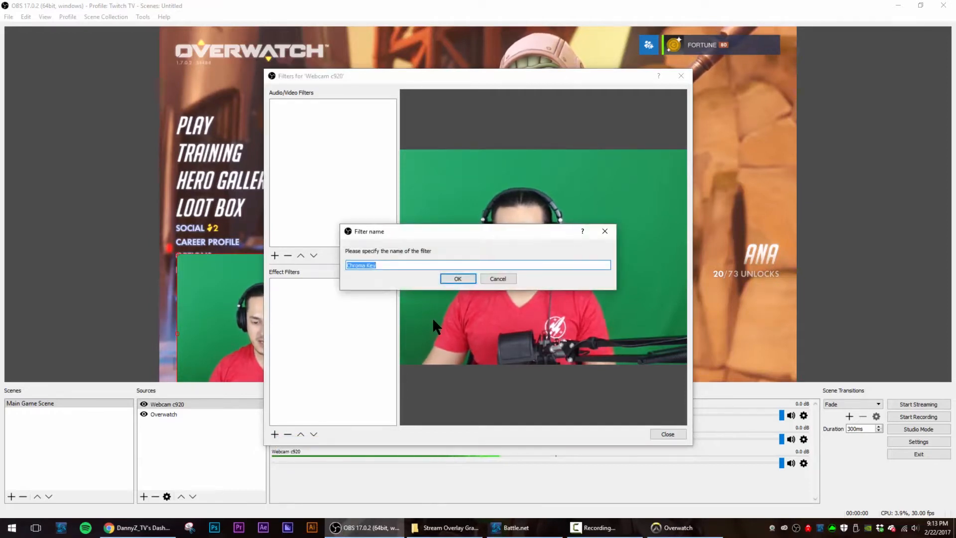
text(Gr)
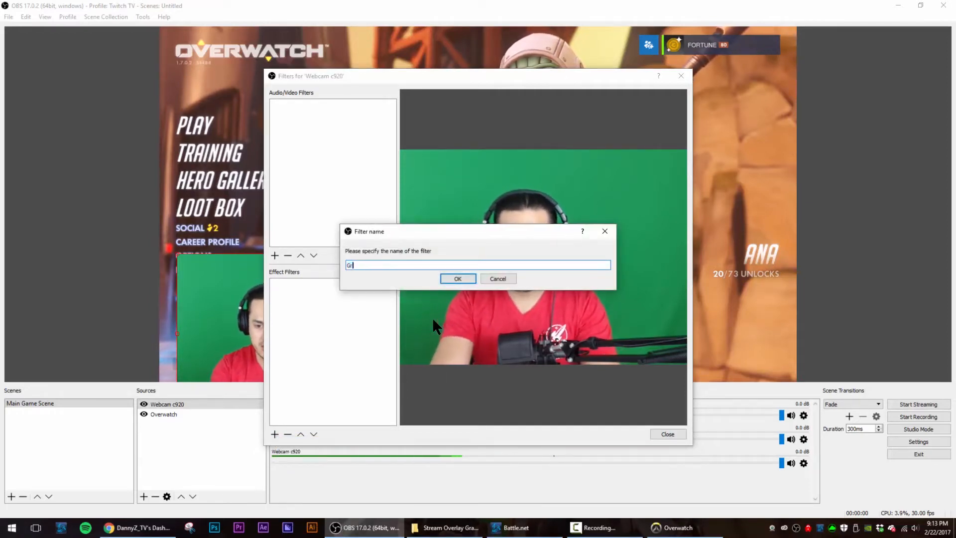
text(een Screen)
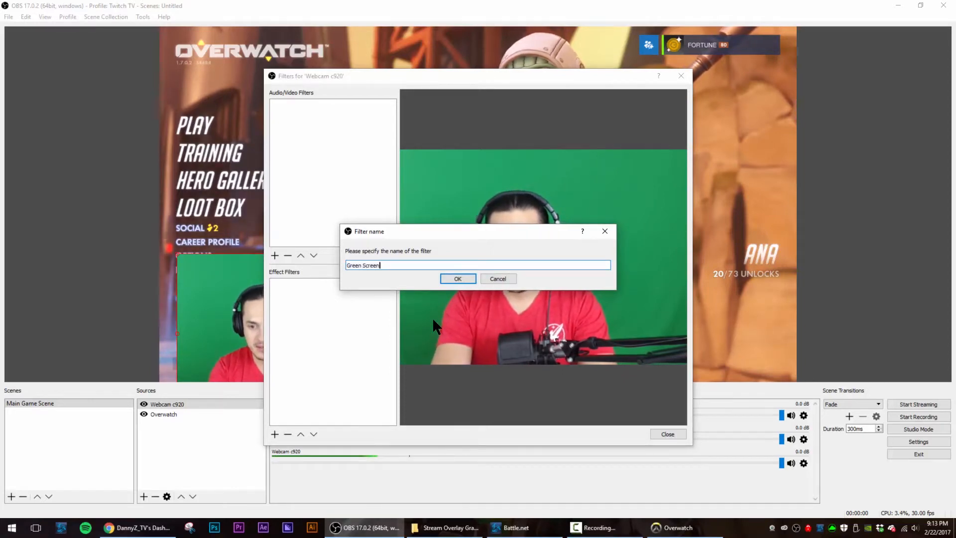
click(459, 277)
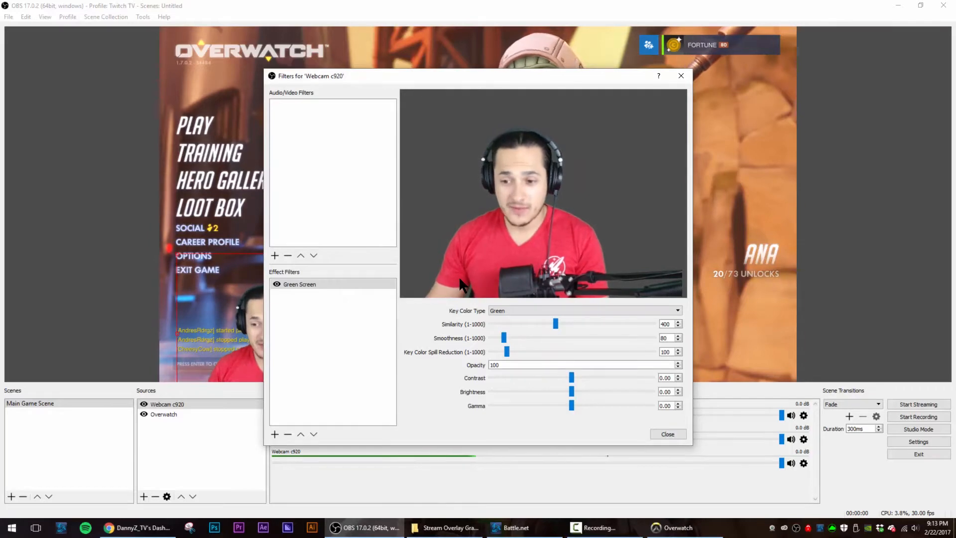
Step: Tune the Green Screen filter with key color Green, similarity 399, smoothness 62 and spill reduction 56, and close the filters
click(500, 310)
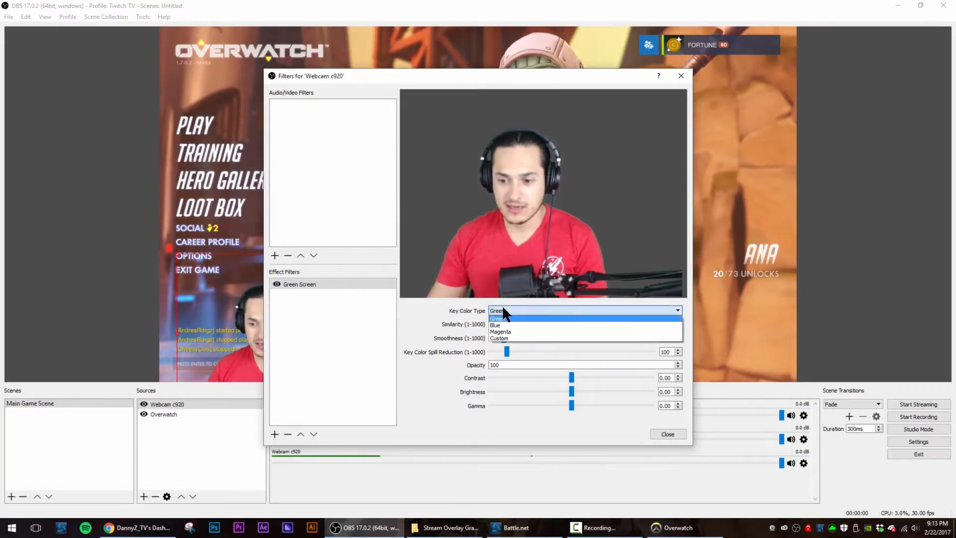
click(500, 309)
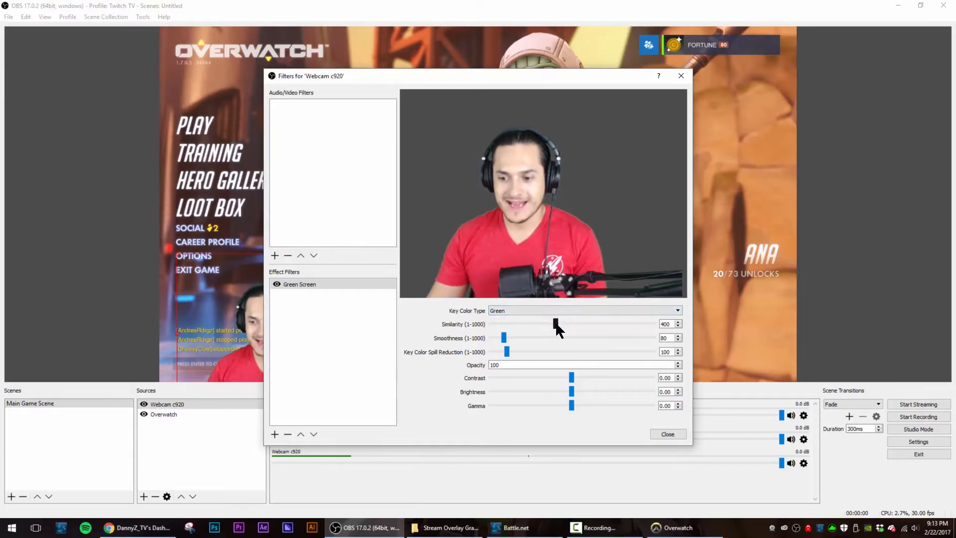
mouse_move(557, 324)
mouse_down()
mouse_move(545, 324)
mouse_move(587, 324)
mouse_move(546, 323)
mouse_move(556, 323)
mouse_up()
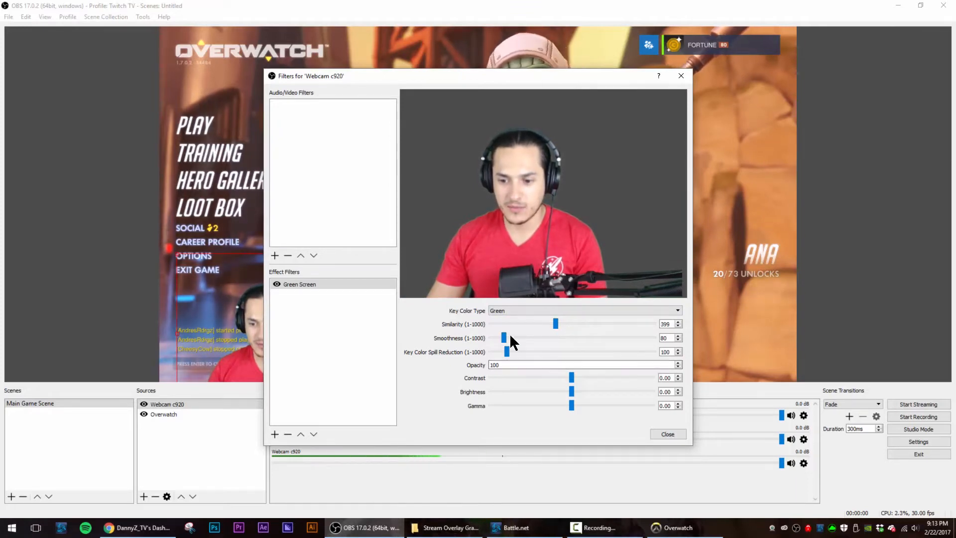
drag(505, 338, 524, 338)
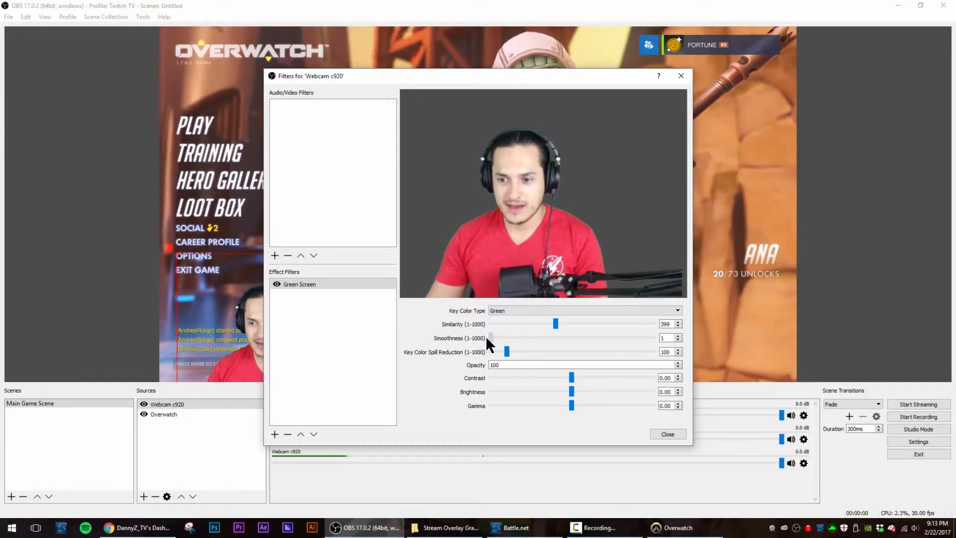
mouse_move(487, 339)
mouse_down()
mouse_move(506, 344)
mouse_move(501, 333)
mouse_move(495, 342)
mouse_up()
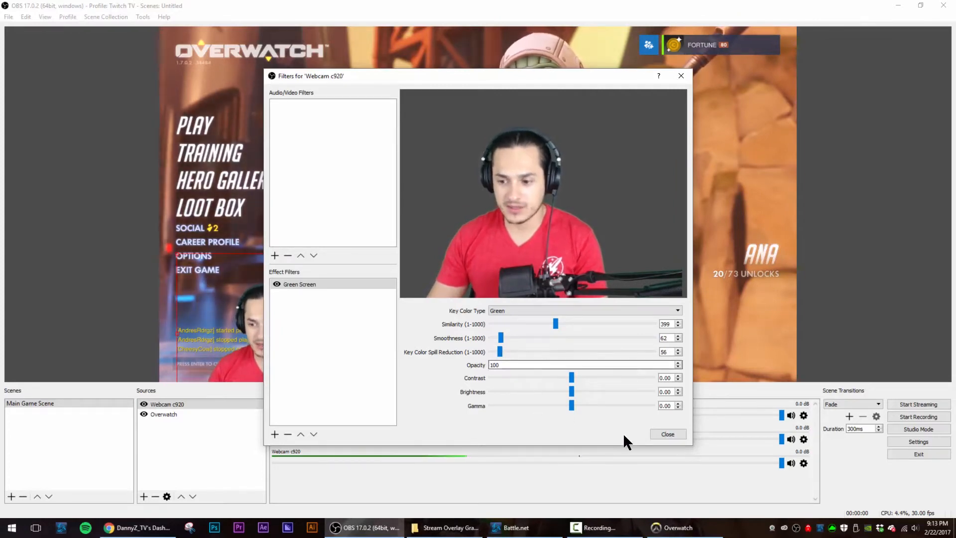
click(668, 434)
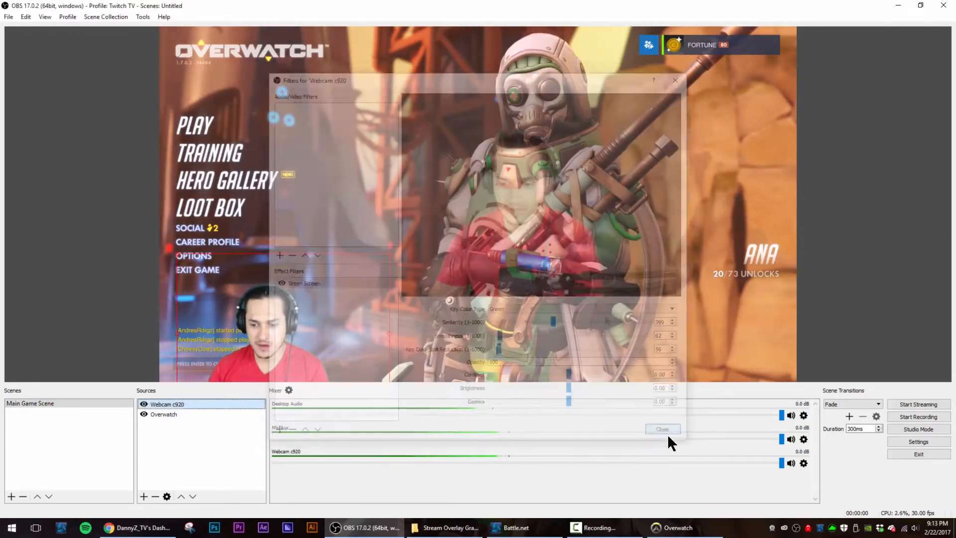
click(164, 414)
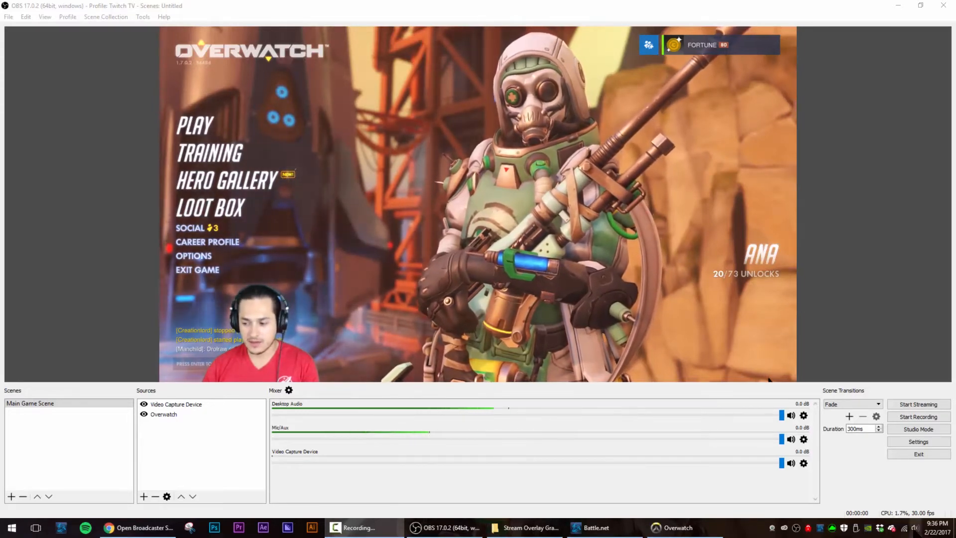
Step: Open the level settings of the default AT2020USB+ microphone from the Windows recording devices
right_click(915, 528)
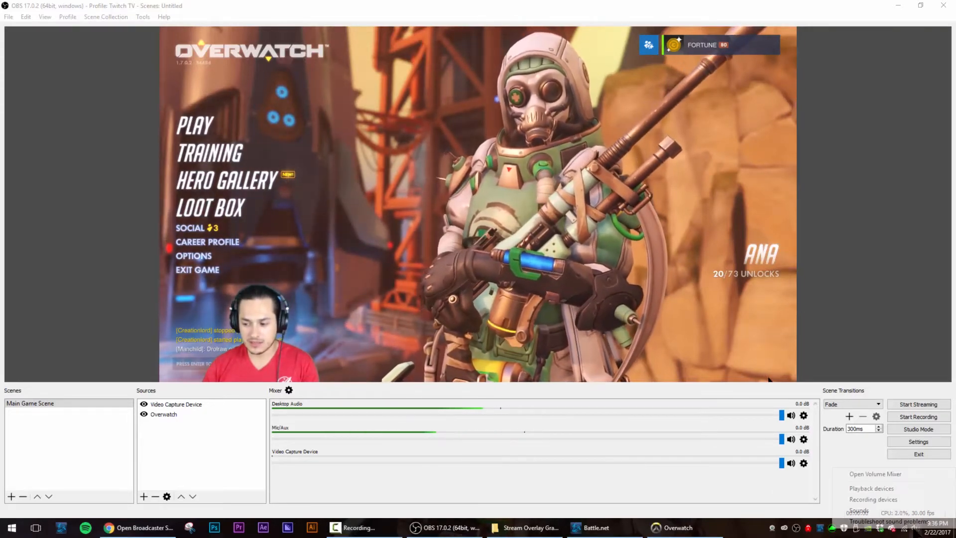
click(903, 500)
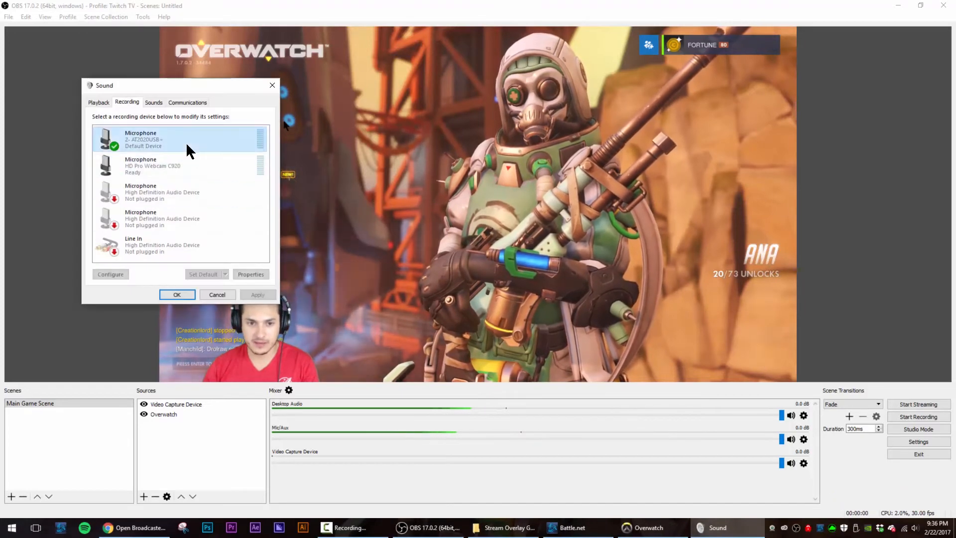
right_click(187, 145)
click(214, 201)
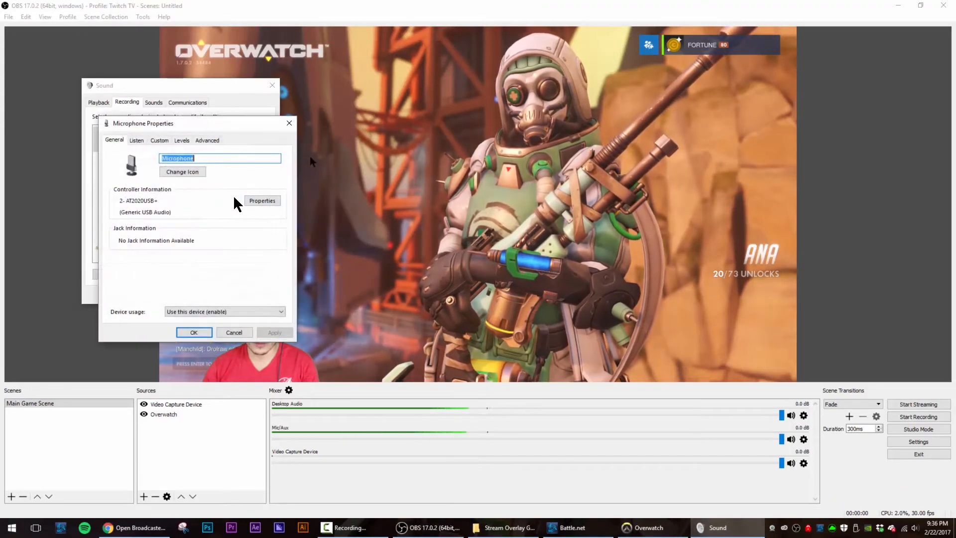
click(180, 140)
Step: Test the microphone level between 64 and 78, settle it at about 69, and accept the microphone properties
drag(160, 171, 166, 170)
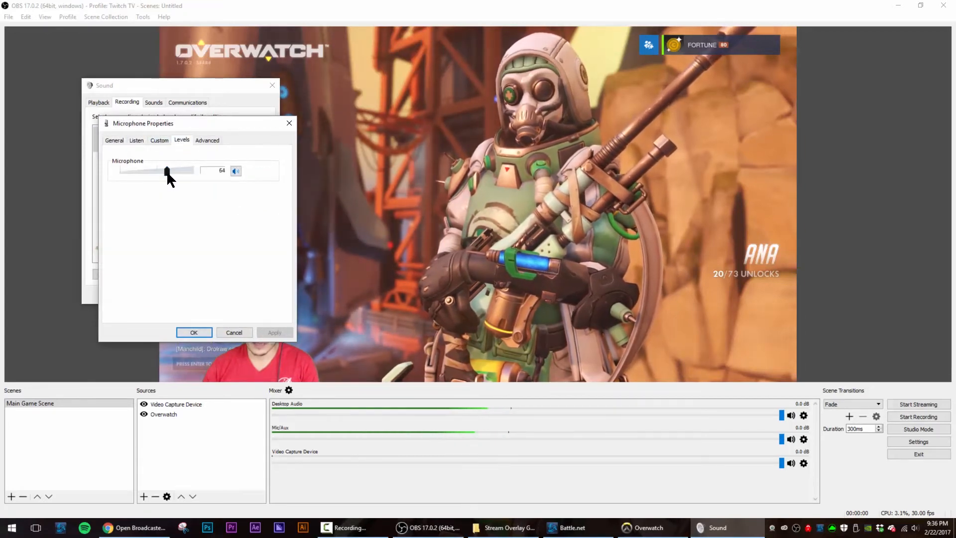
drag(168, 172, 171, 172)
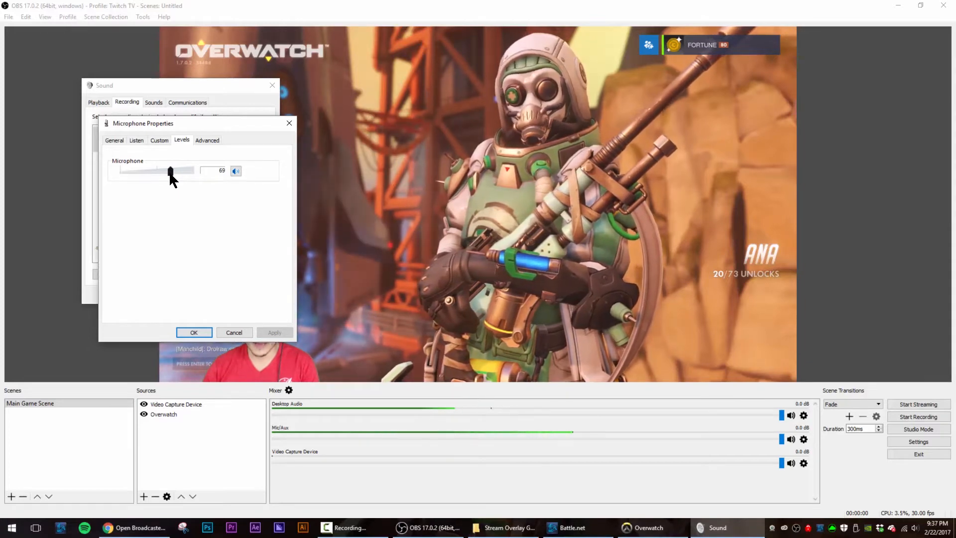
mouse_move(170, 172)
mouse_down()
mouse_move(193, 174)
mouse_move(177, 174)
mouse_up()
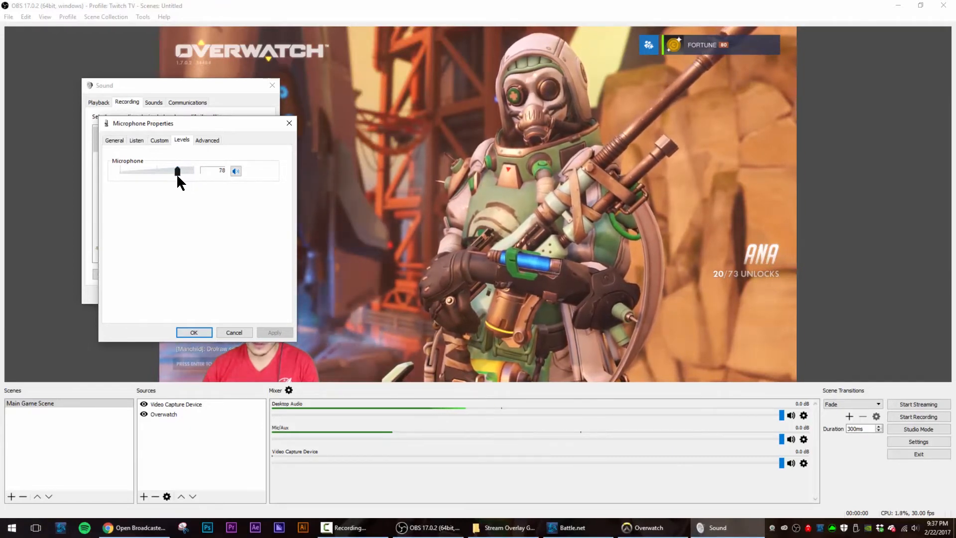
drag(177, 175, 170, 175)
click(202, 333)
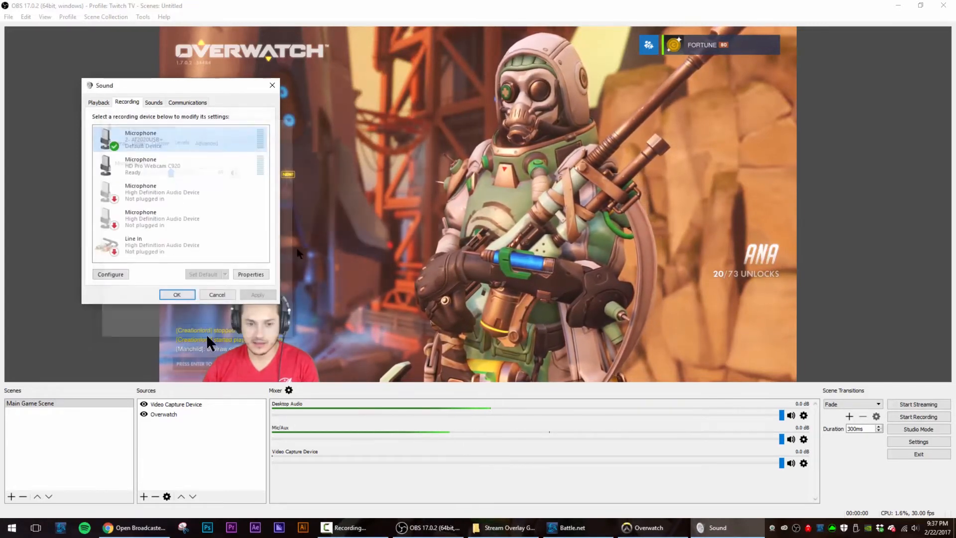
Step: Accept the Windows sound settings and add a Noise Suppression filter with its default name to the Mic/Aux audio
click(187, 293)
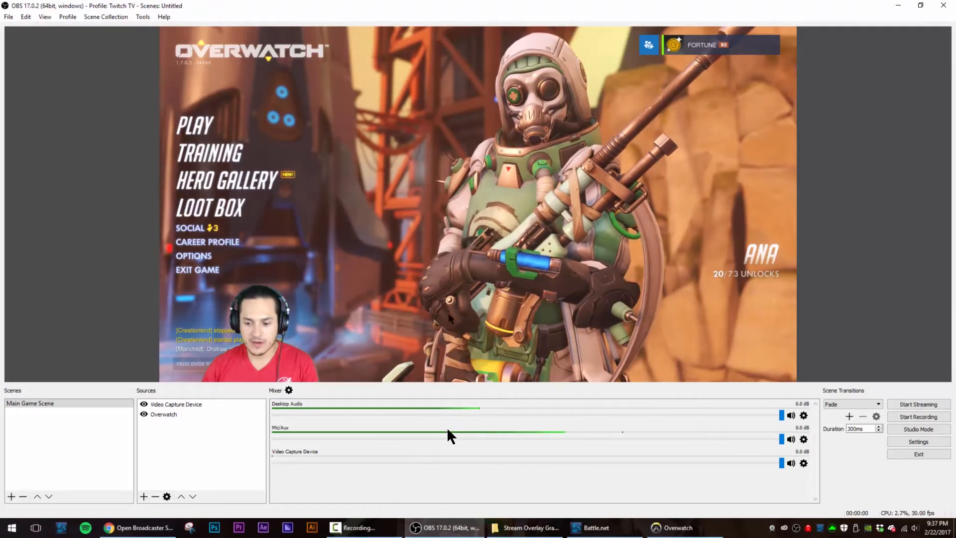
click(804, 441)
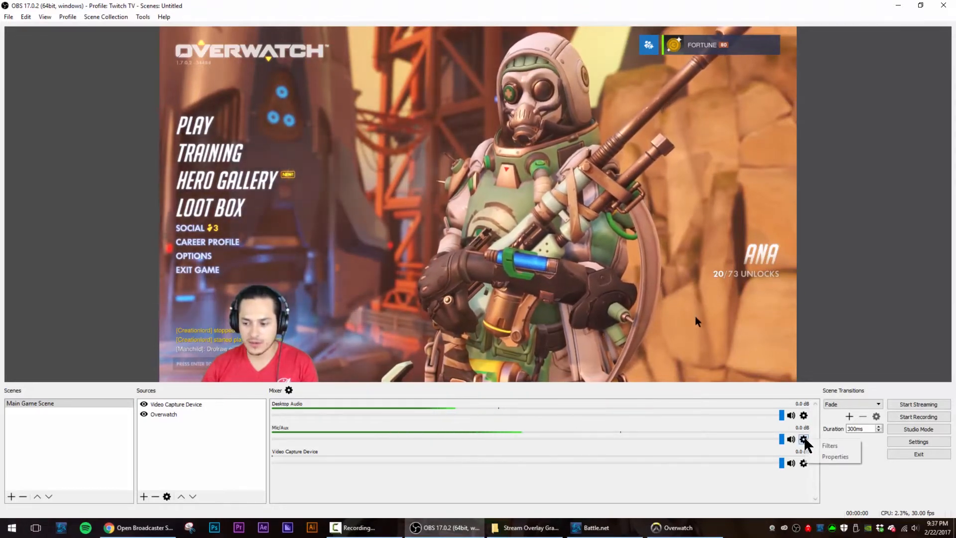
click(810, 445)
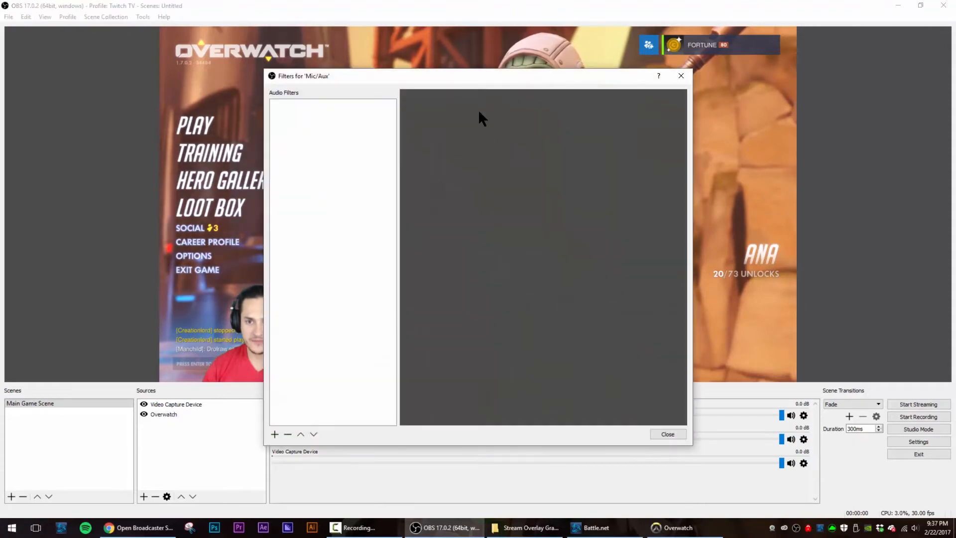
drag(462, 75, 712, 33)
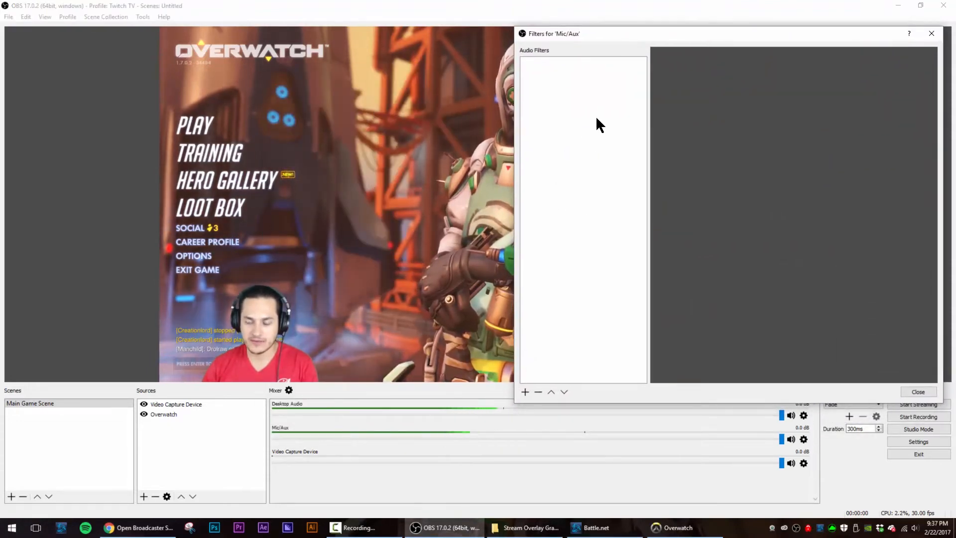
click(525, 392)
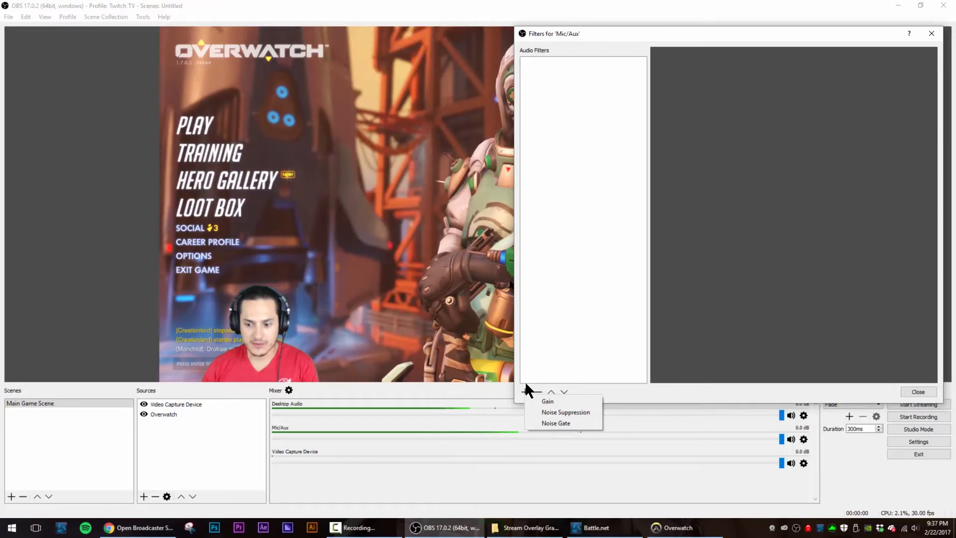
click(548, 411)
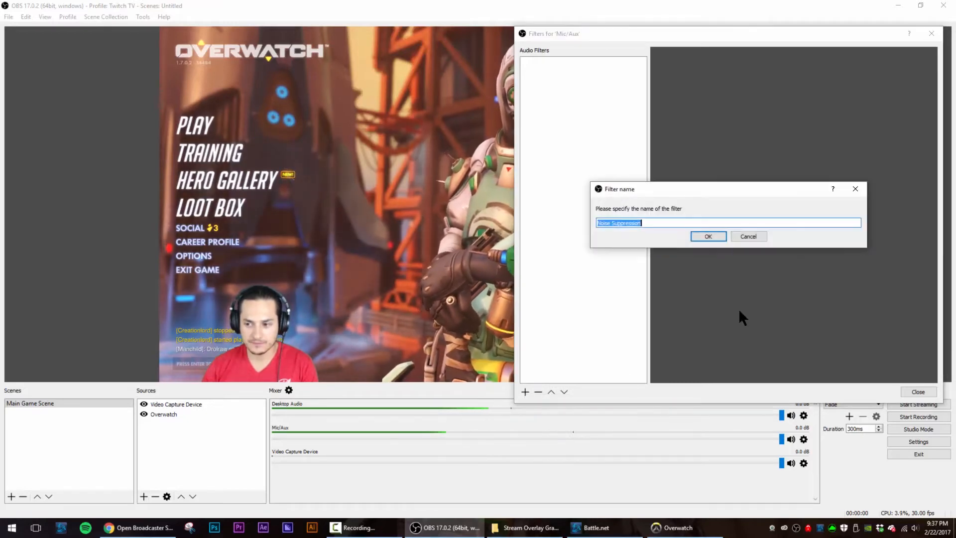
click(702, 234)
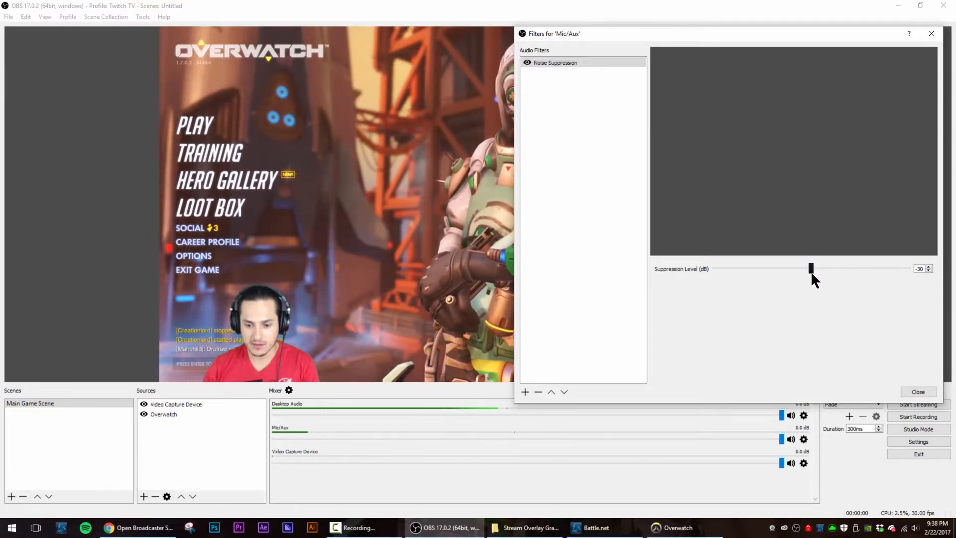
Step: Test the Noise Suppression level between -60 and 0 dB and settle it at -37 dB
drag(810, 272, 740, 274)
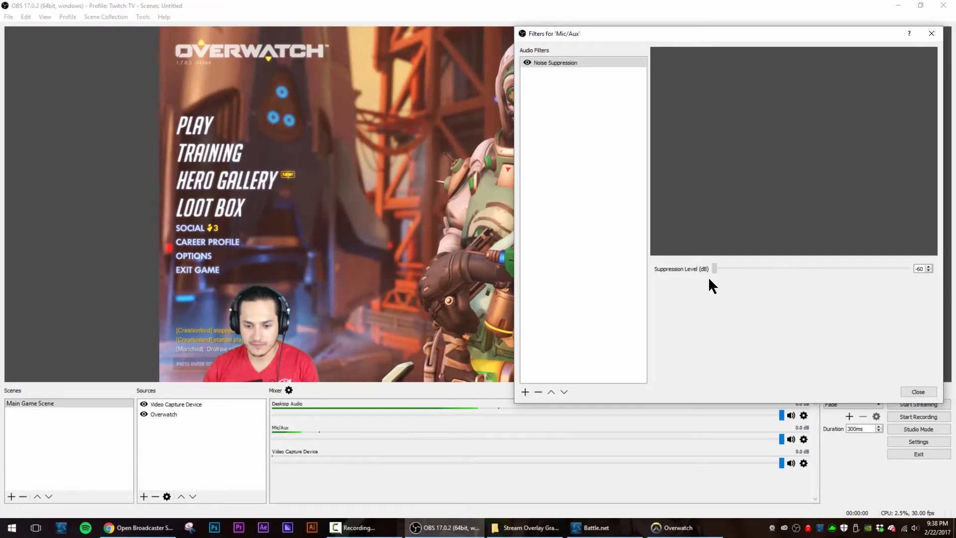
drag(716, 269, 791, 281)
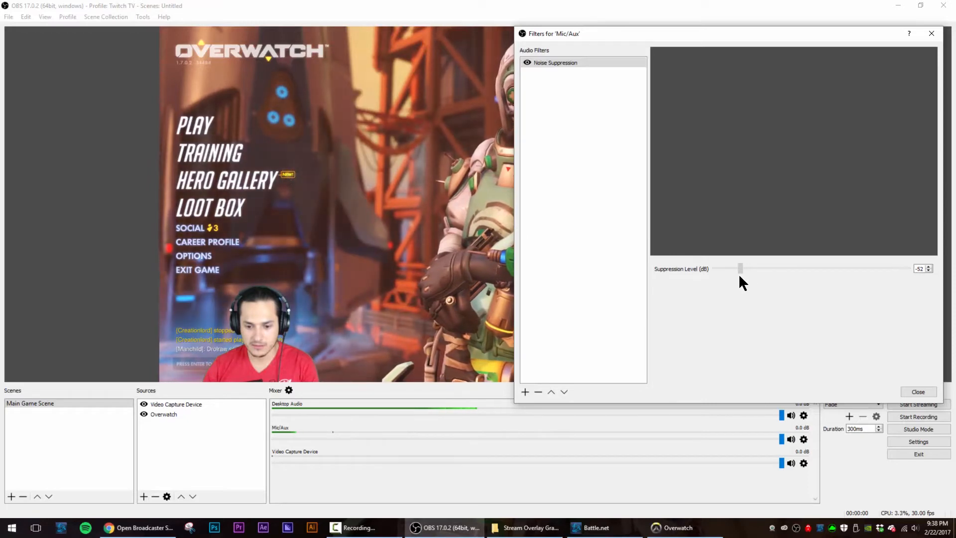
drag(740, 277, 898, 281)
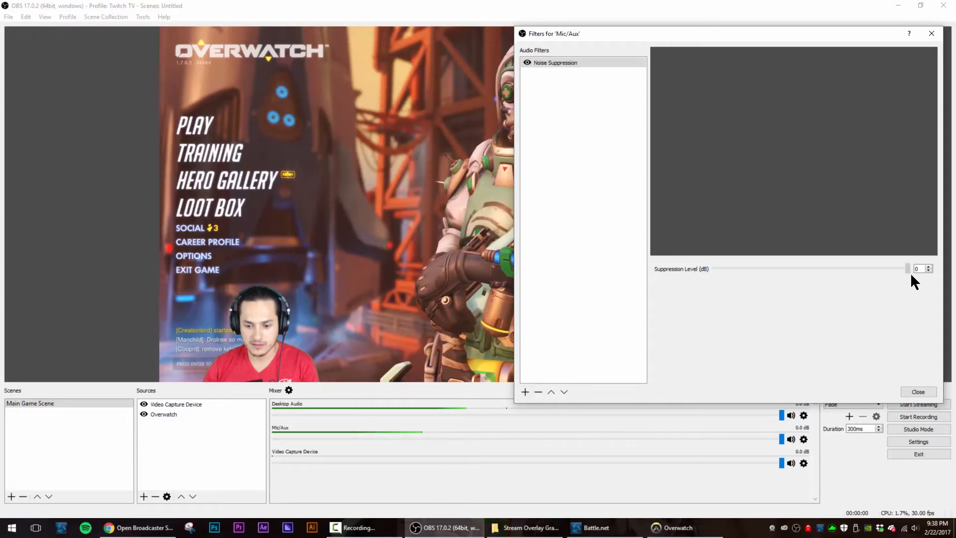
drag(912, 276, 793, 284)
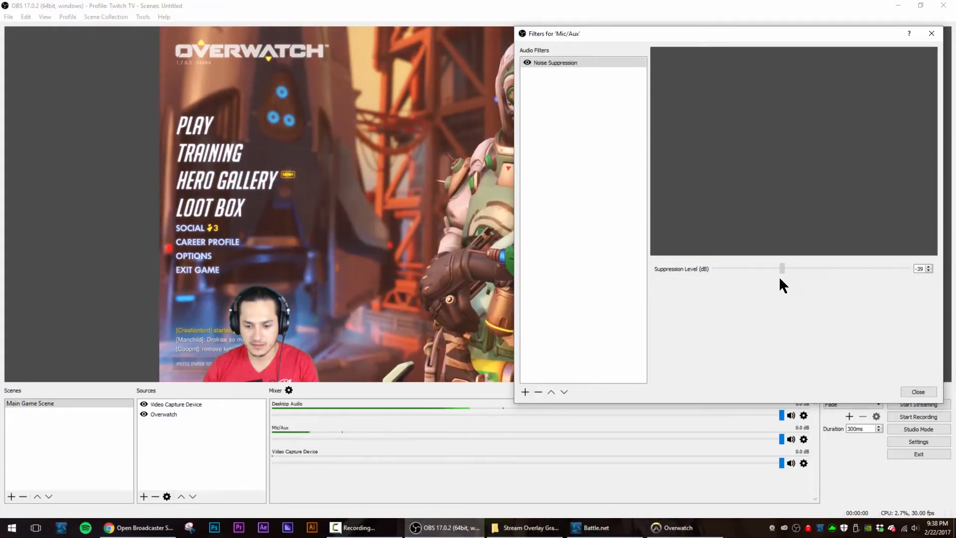
drag(773, 279, 749, 277)
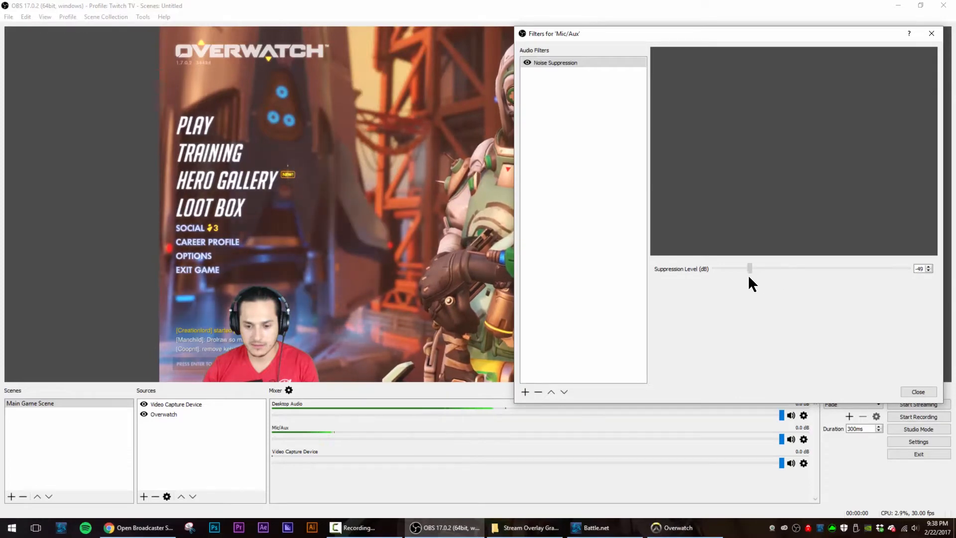
drag(834, 267, 789, 275)
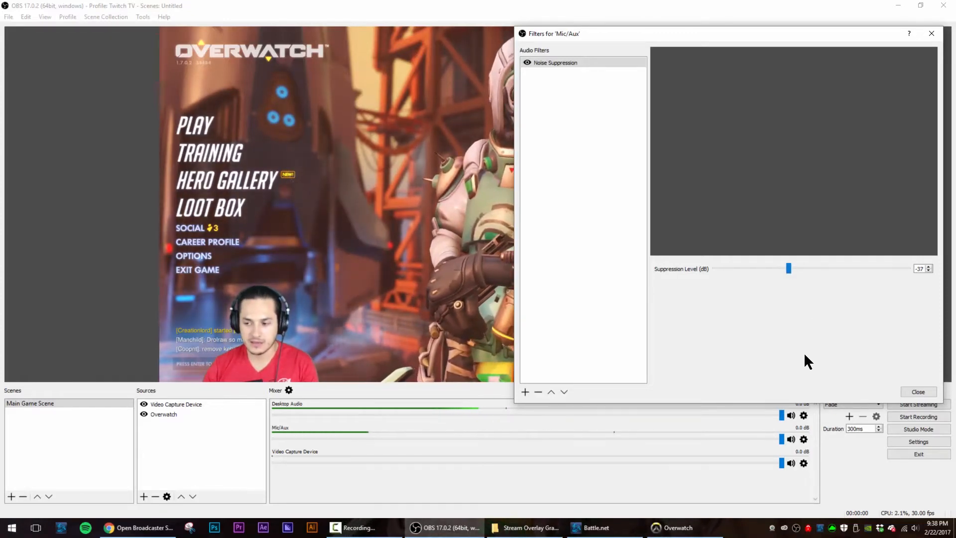
Step: Add a Noise Gate filter to Mic/Aux and set its close threshold to -28 dB
click(525, 392)
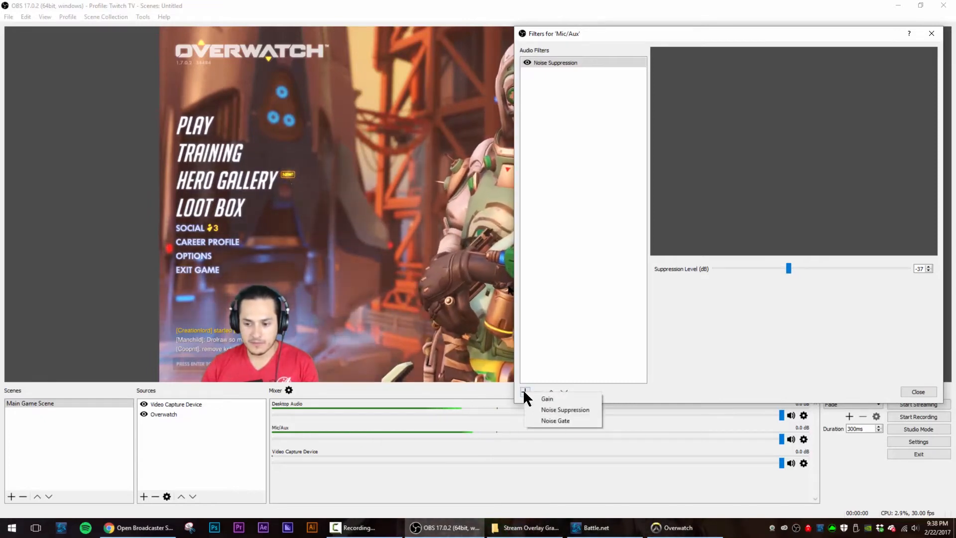
click(542, 421)
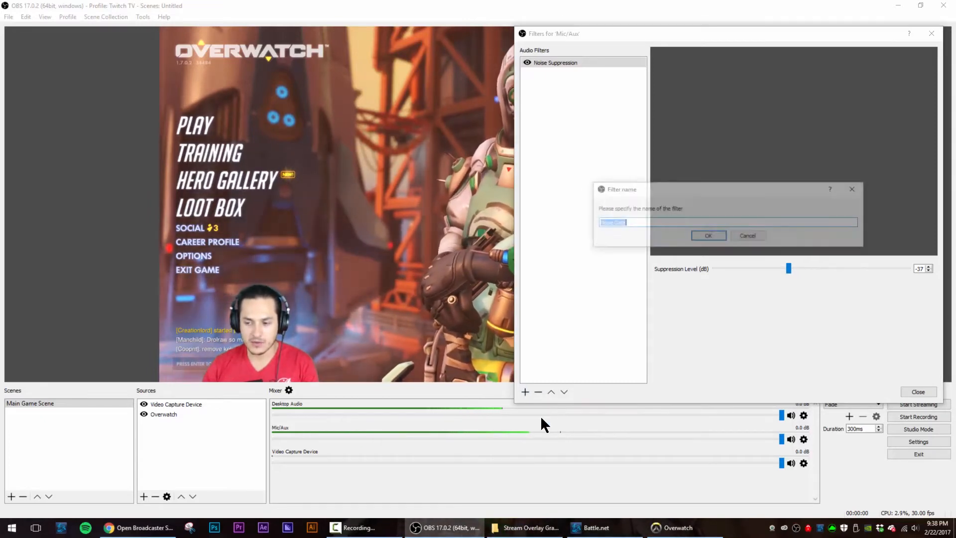
click(697, 235)
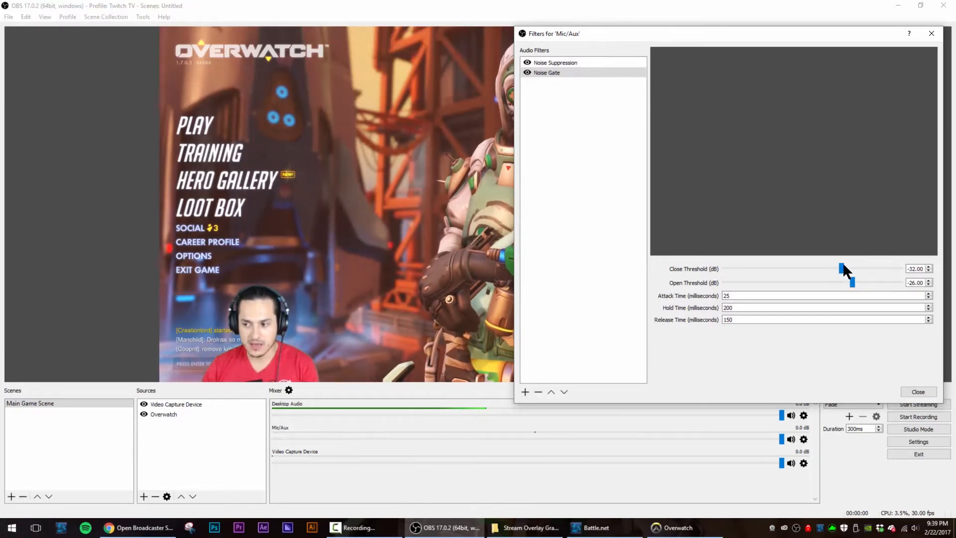
drag(842, 269, 849, 270)
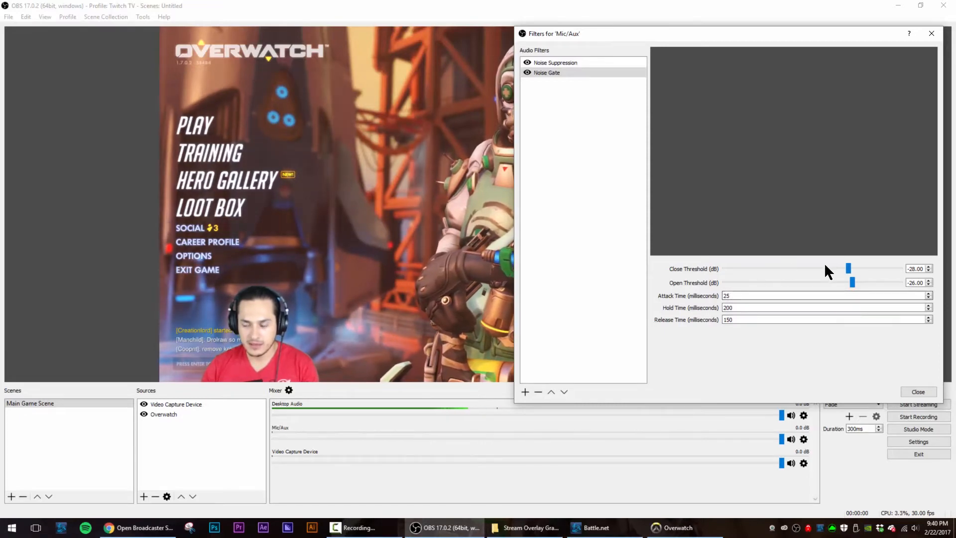
click(767, 296)
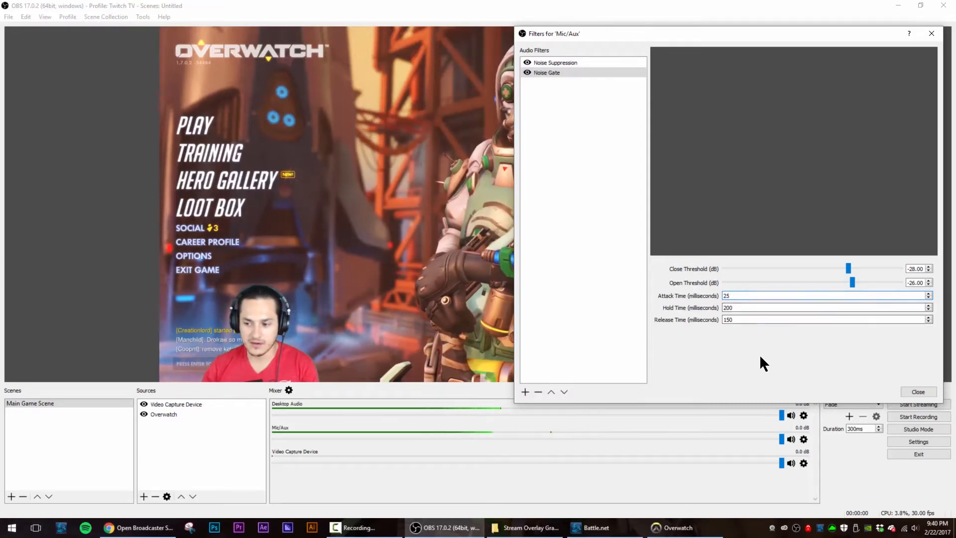
Step: Add a Gain filter to Mic/Aux, test it up to about 26 dB, settle it at 7.5 dB, and close the filters
click(525, 391)
click(549, 400)
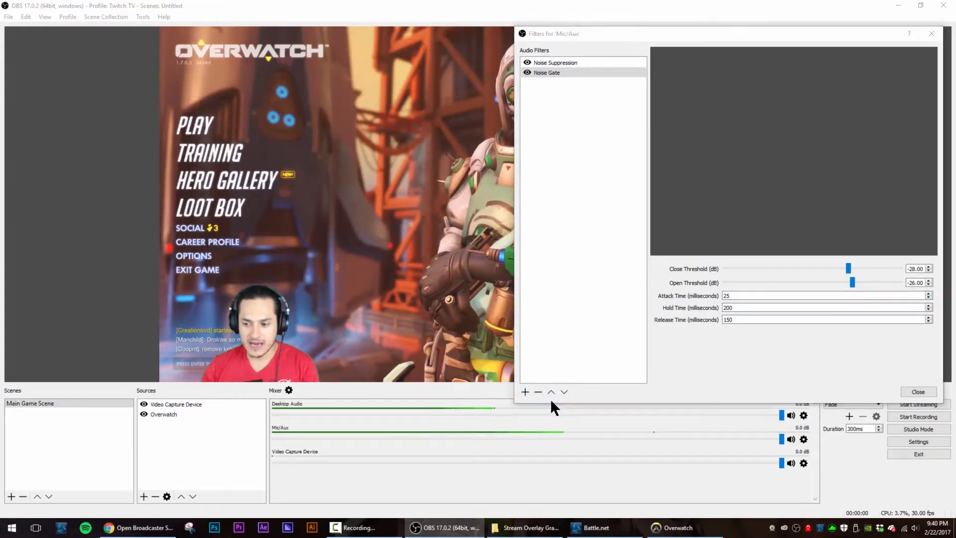
click(706, 237)
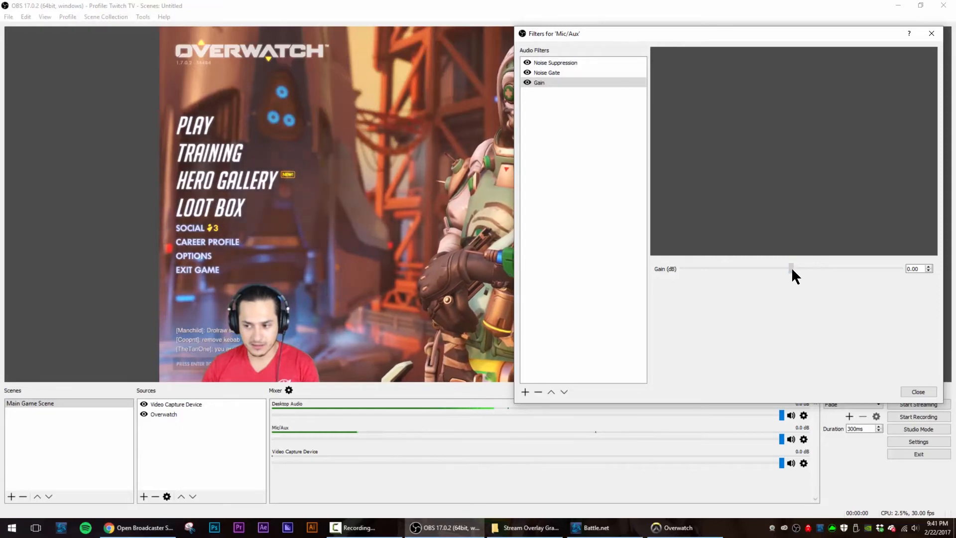
drag(791, 267, 890, 270)
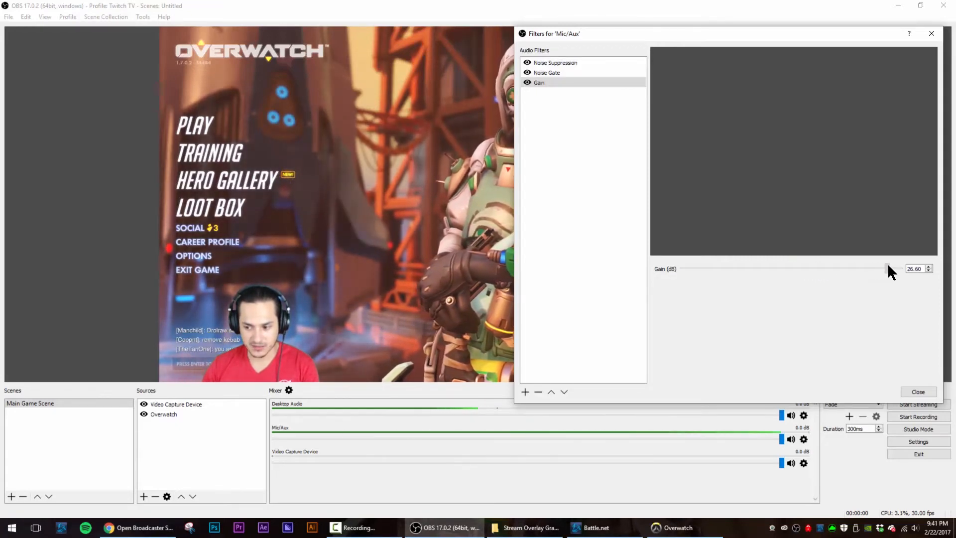
drag(888, 265, 887, 267)
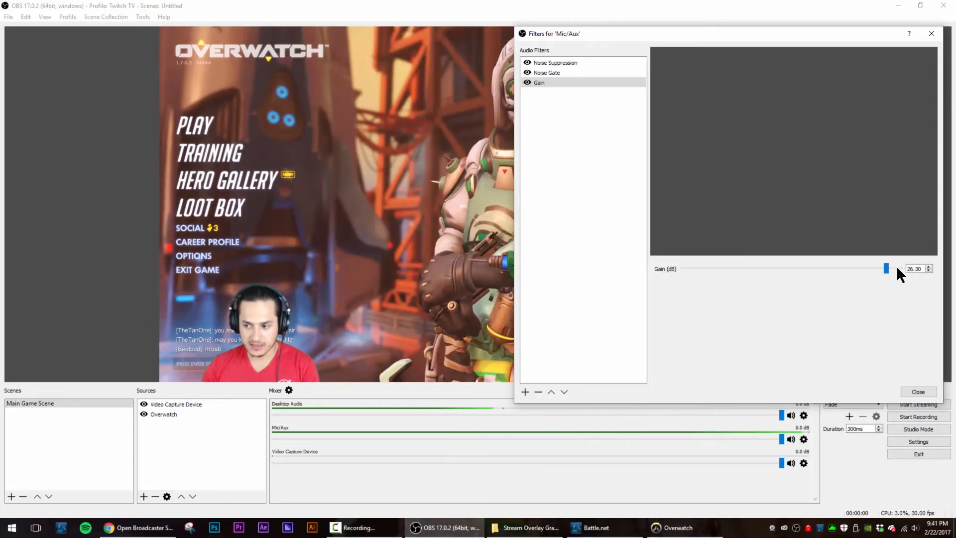
drag(887, 269, 802, 269)
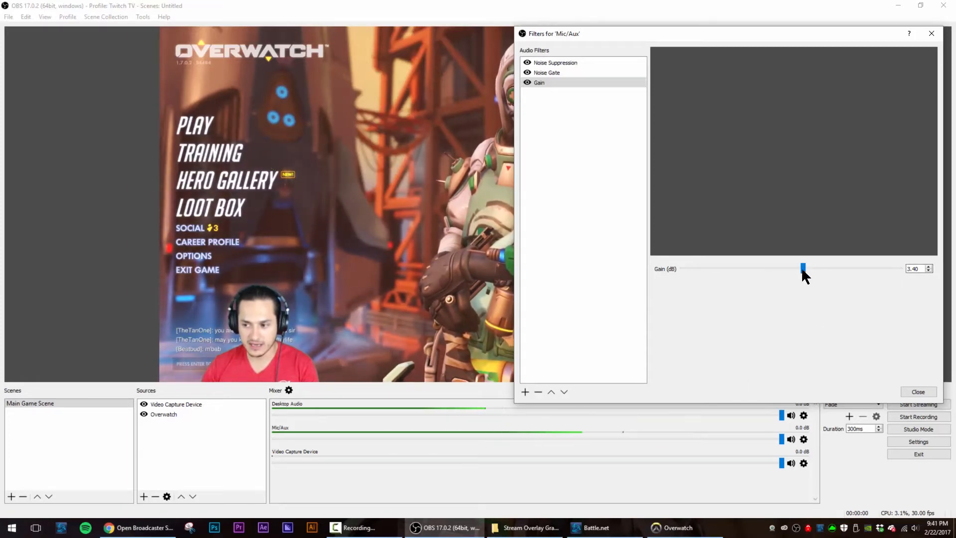
mouse_move(802, 268)
mouse_down()
mouse_move(787, 267)
mouse_move(814, 269)
mouse_up()
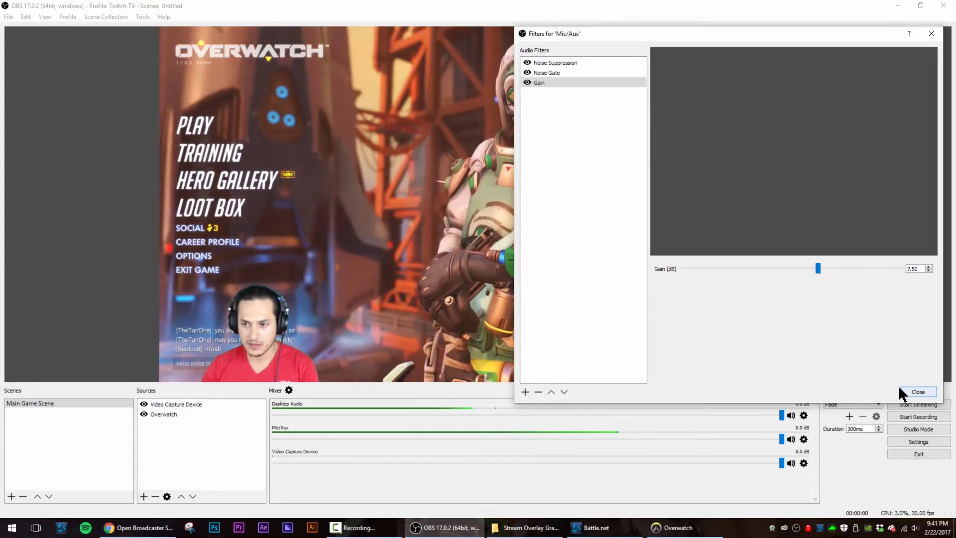
click(925, 392)
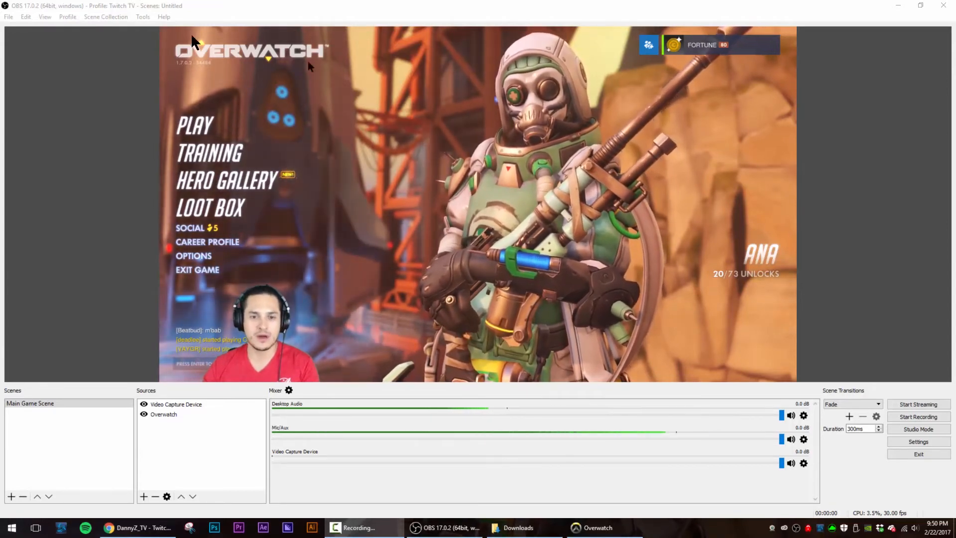
Step: Add a new image source named DZTV Logo to the Main Game Scene
click(93, 453)
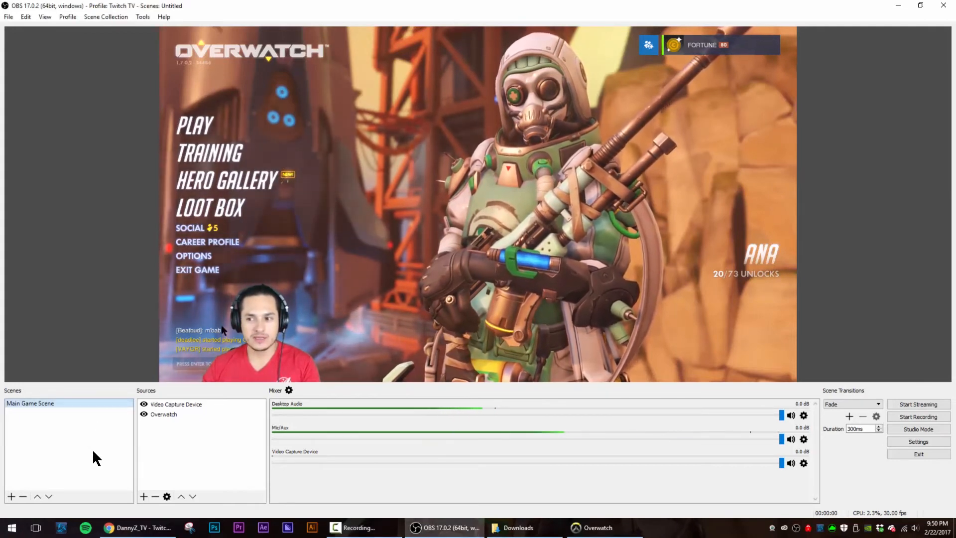
click(190, 440)
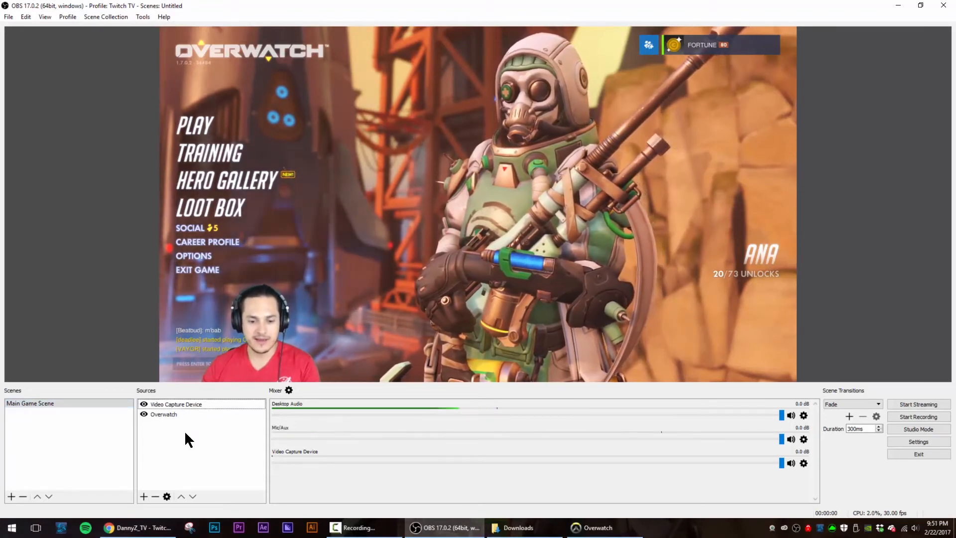
click(144, 497)
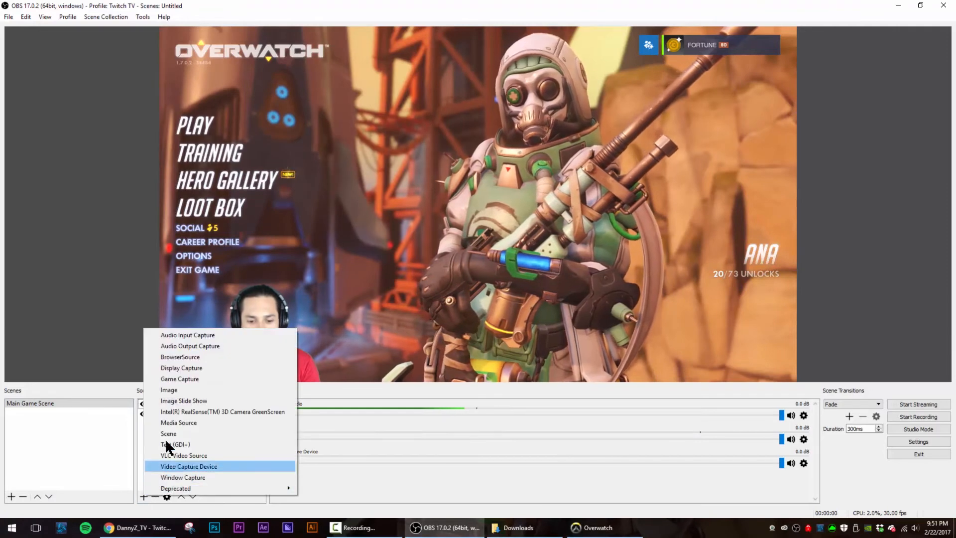
click(180, 390)
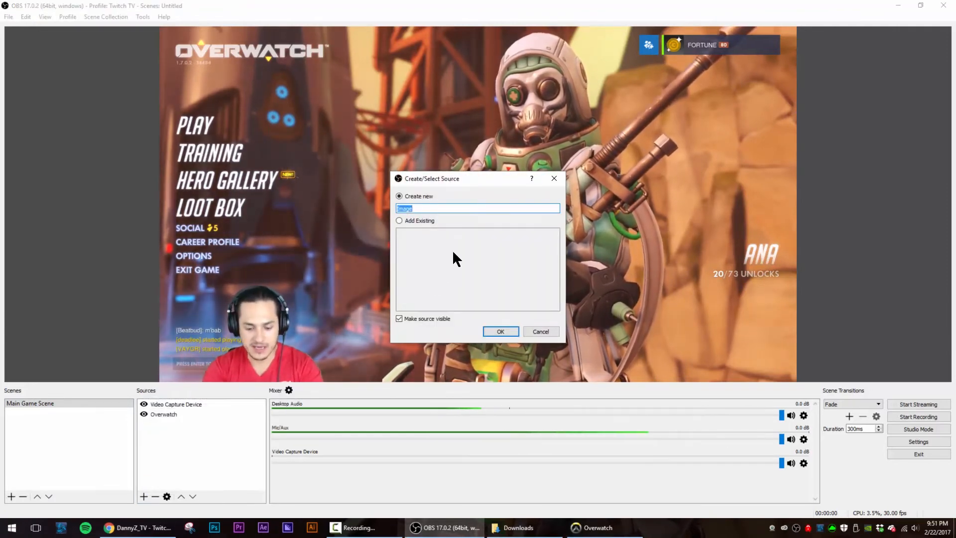
text(DZTV)
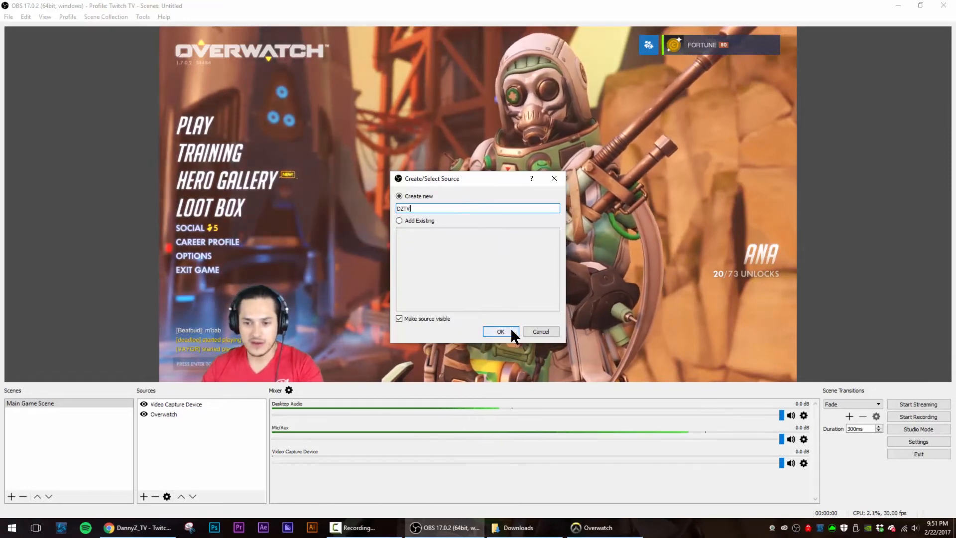
text(Logo)
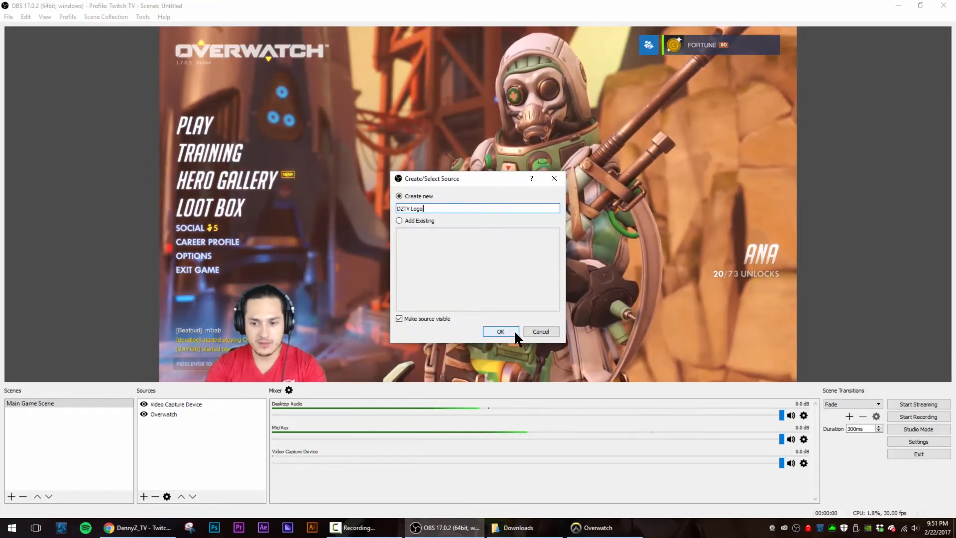
click(515, 332)
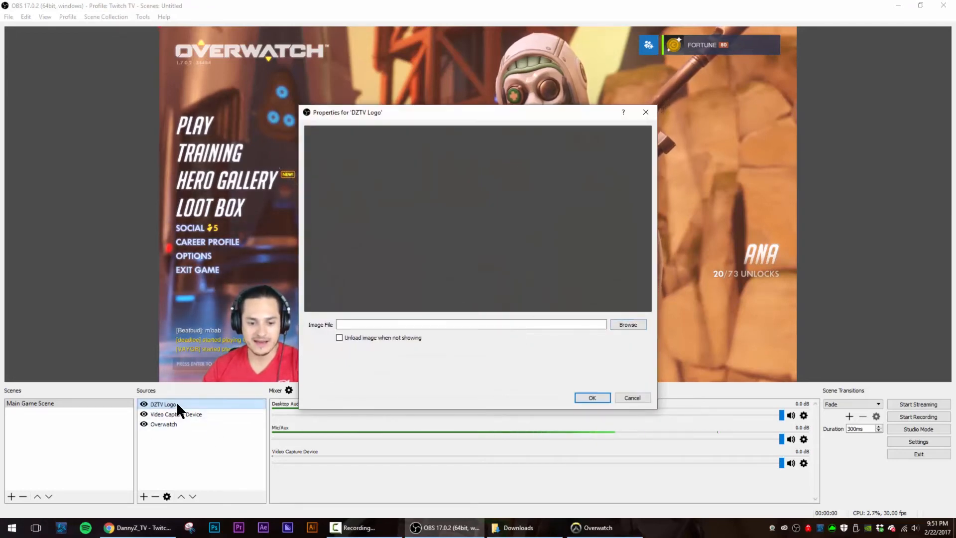
Step: Load Artboard 1.png from the DZTV Assets folder into the DZTV Logo source and shrink it into the canvas's upper-right corner
click(623, 325)
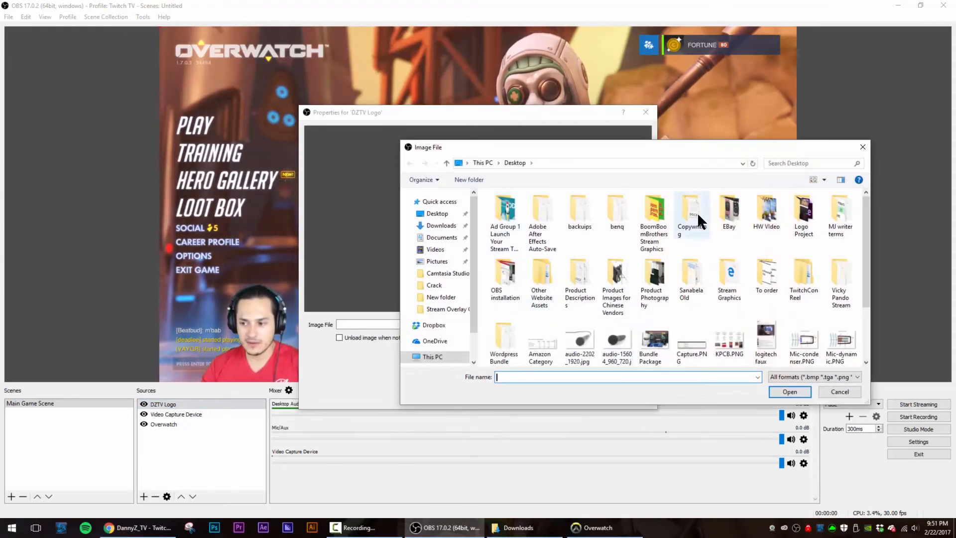
double_click(727, 272)
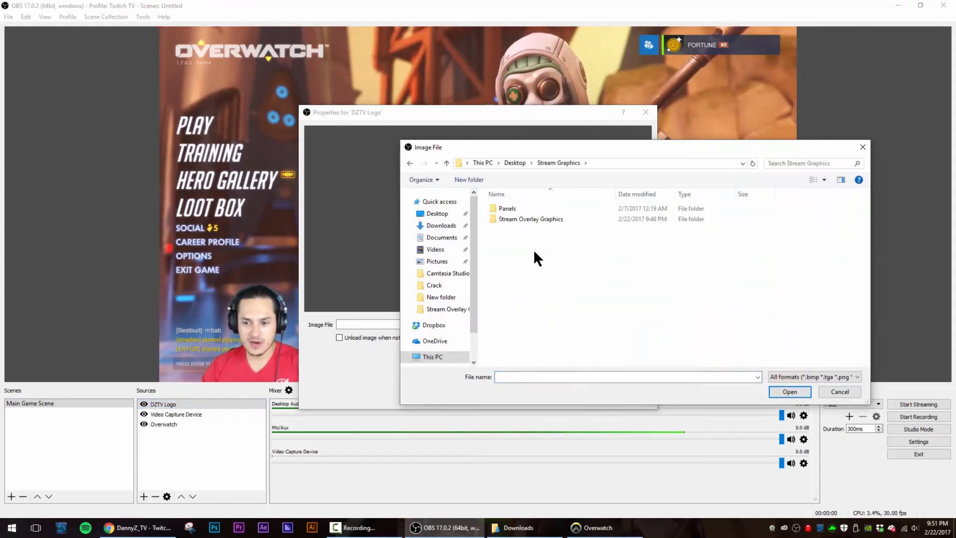
double_click(527, 219)
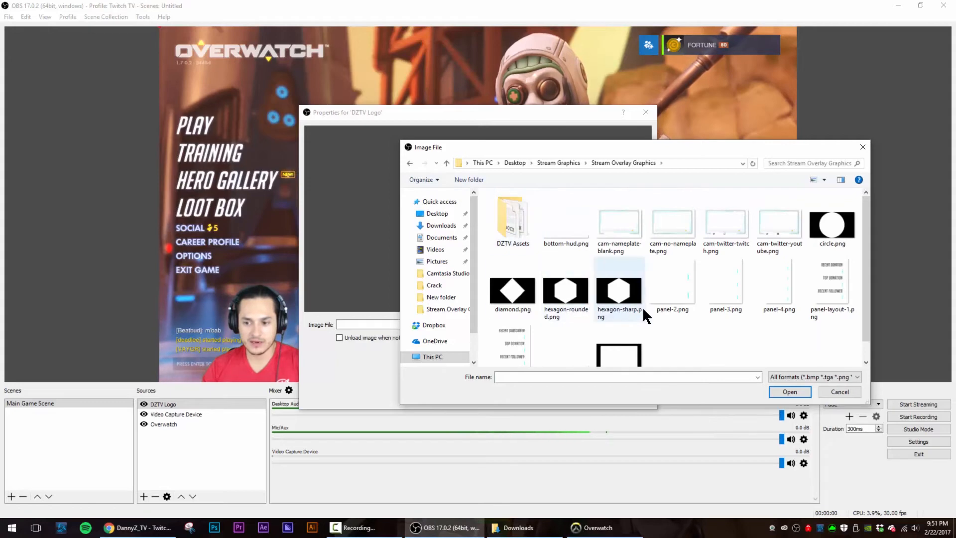
double_click(521, 224)
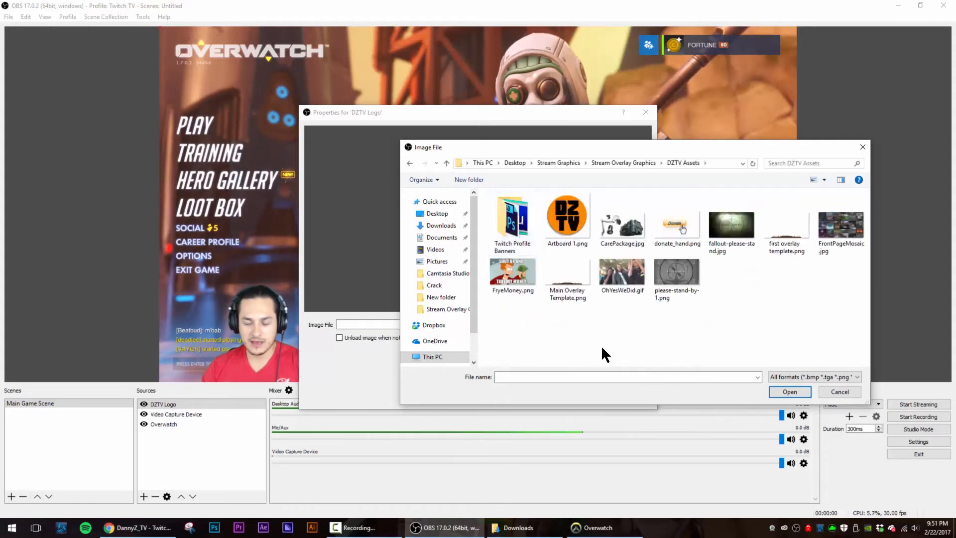
double_click(573, 231)
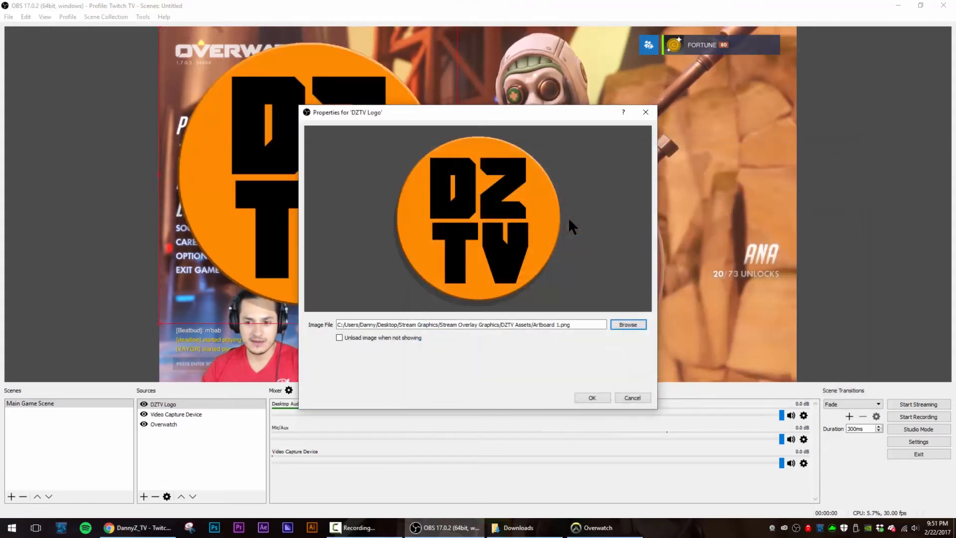
click(596, 393)
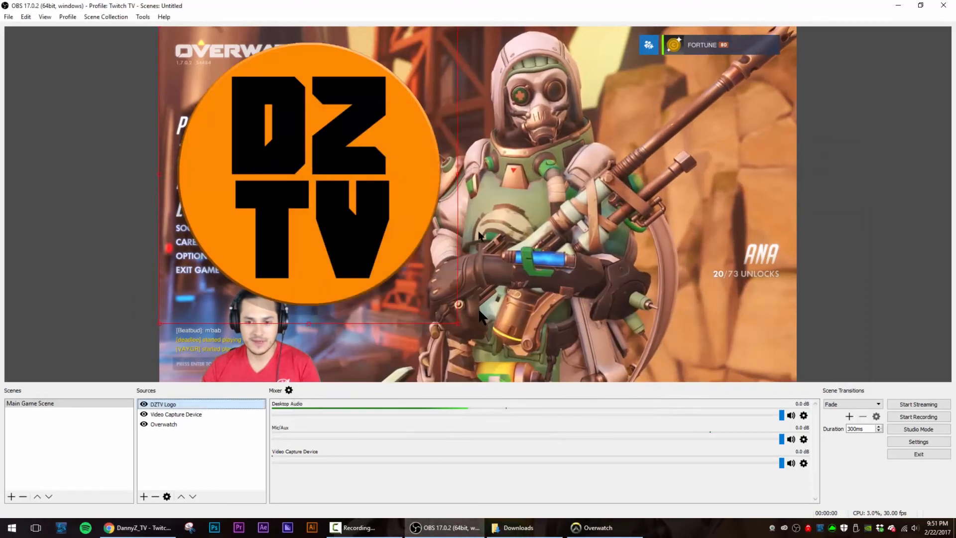
drag(457, 324, 777, 60)
click(698, 172)
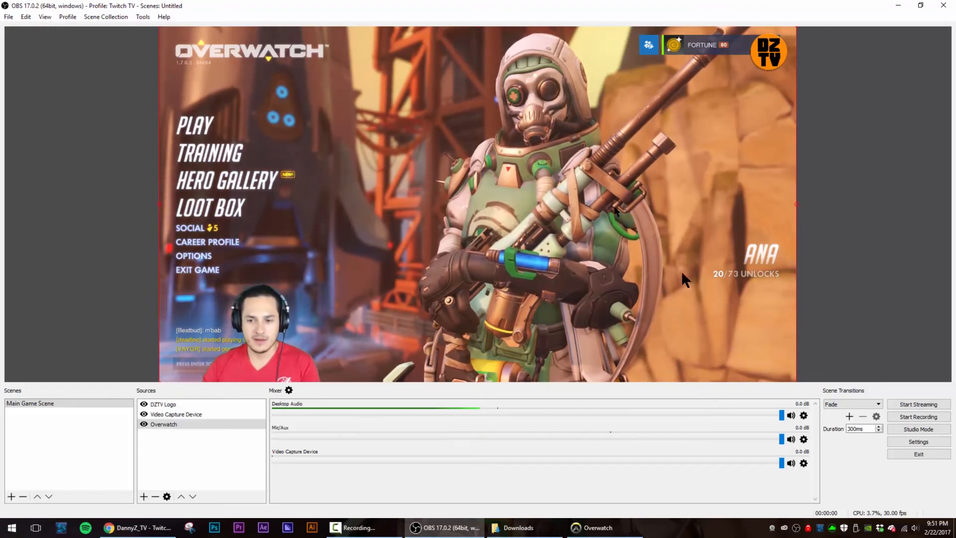
Step: Add a new image source named Camera Bounding Box to the Main Game Scene
click(143, 495)
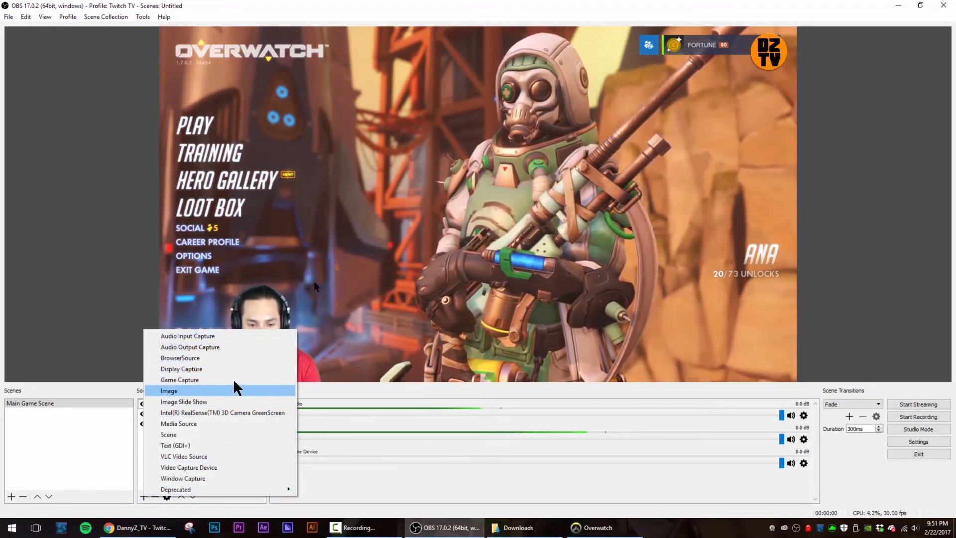
click(231, 391)
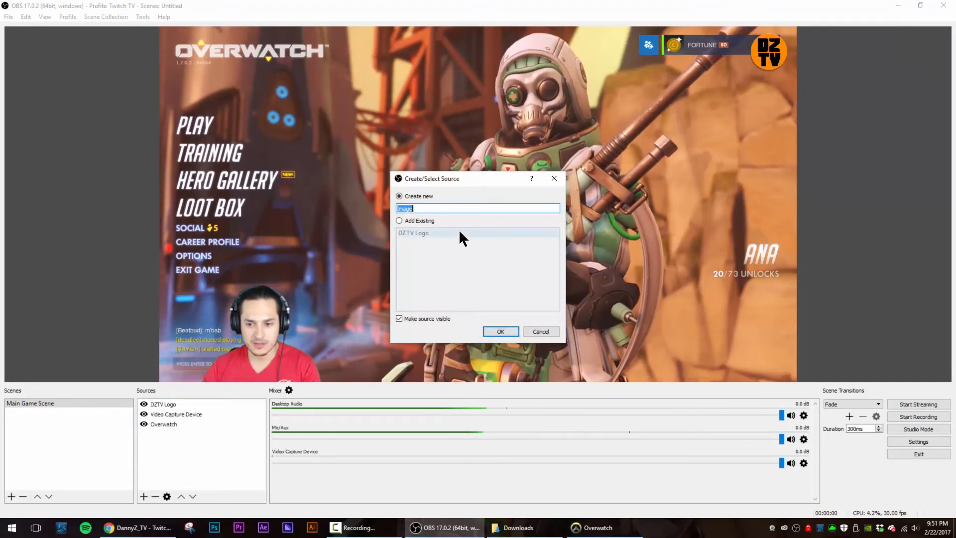
text(Ca)
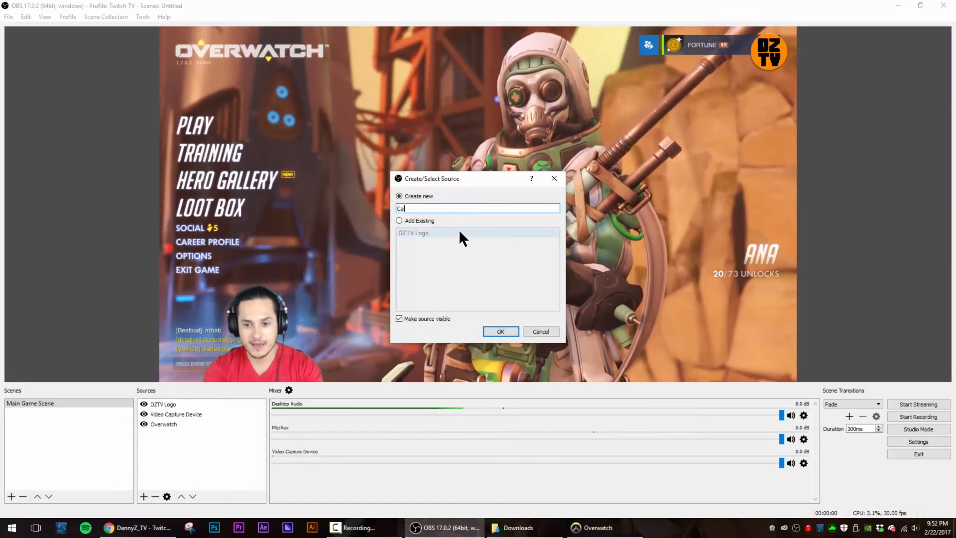
text(mera Bounding Box)
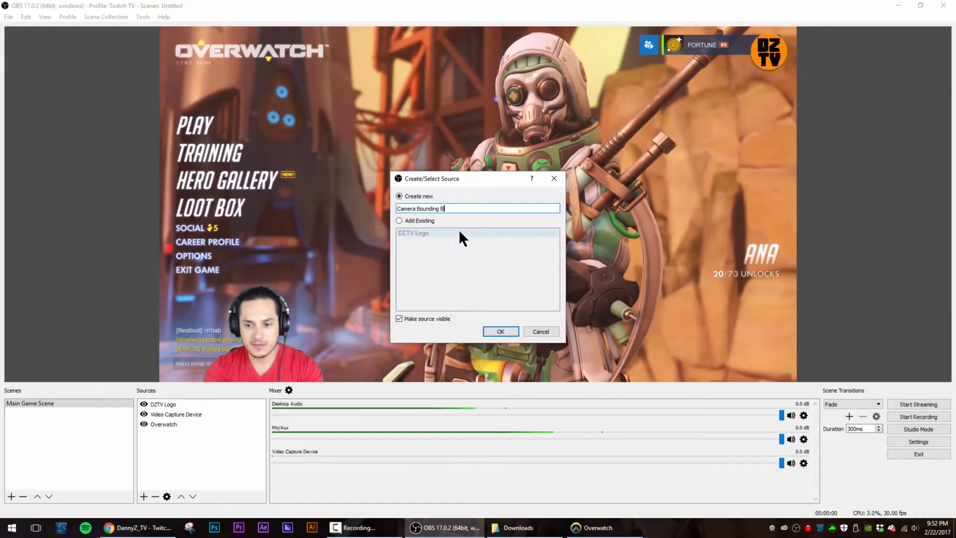
click(506, 332)
Step: Load cam-nameplate-blank.png from the Stream Overlay Graphics folder as the Camera Bounding Box image
click(632, 324)
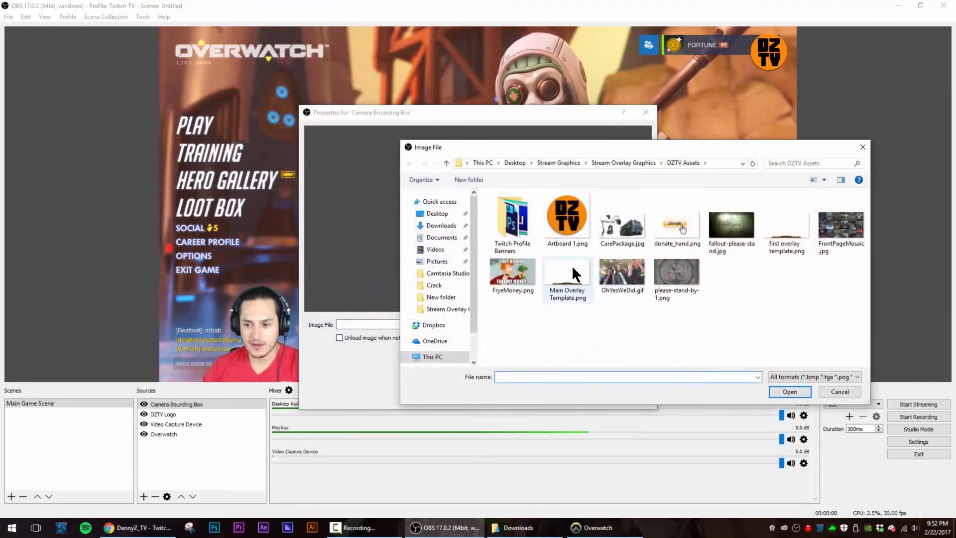
click(563, 273)
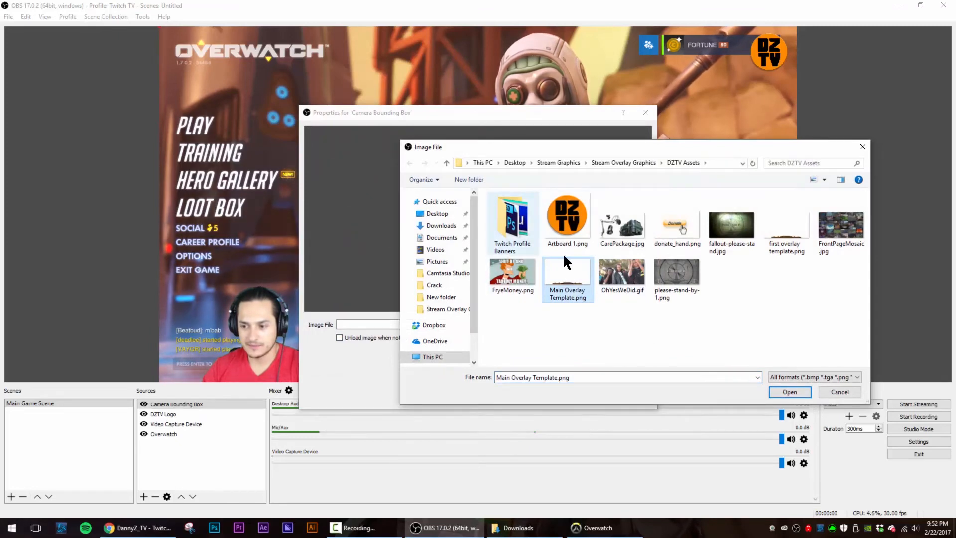
click(600, 163)
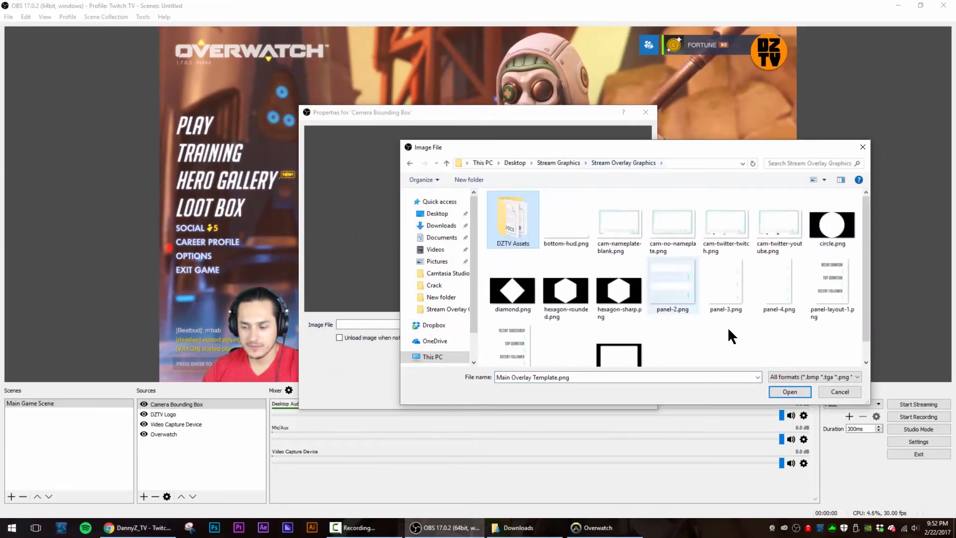
click(622, 215)
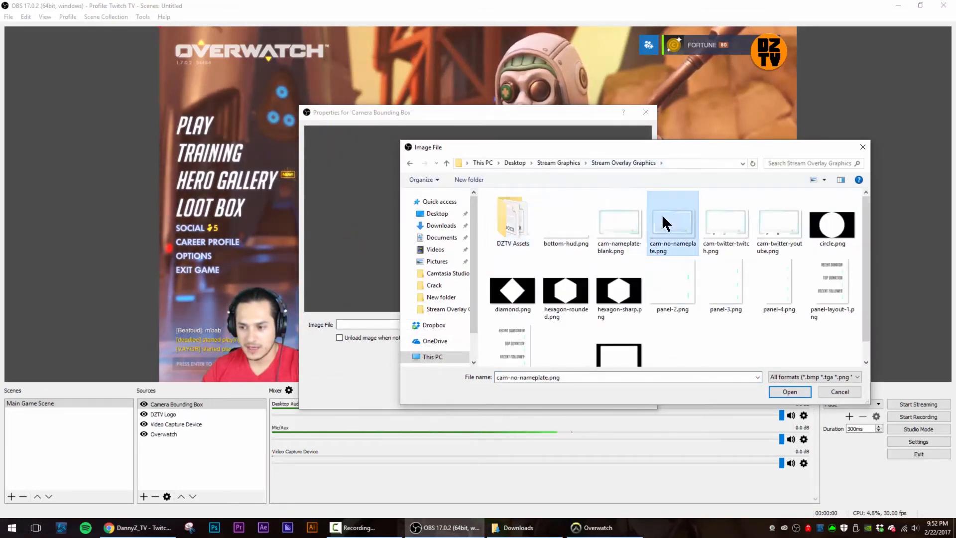
double_click(623, 218)
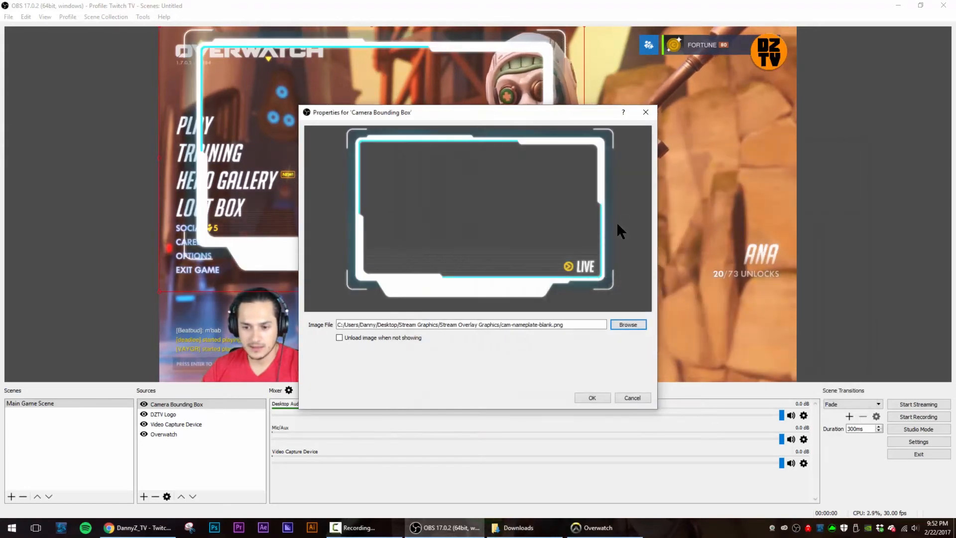
click(601, 394)
Step: Scale down the Camera Bounding Box frame and fit it around the webcam in the canvas's lower-left corner
drag(467, 108, 405, 271)
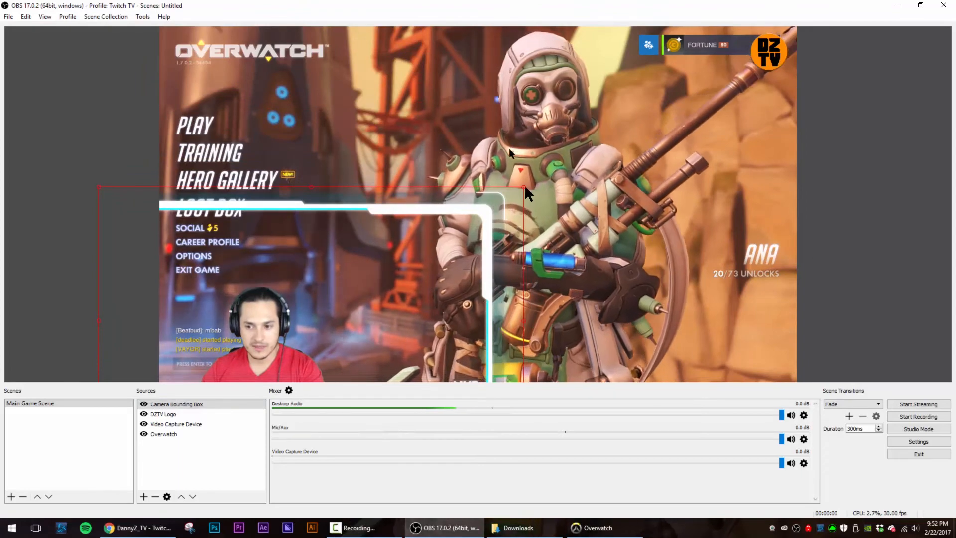
drag(522, 188, 303, 279)
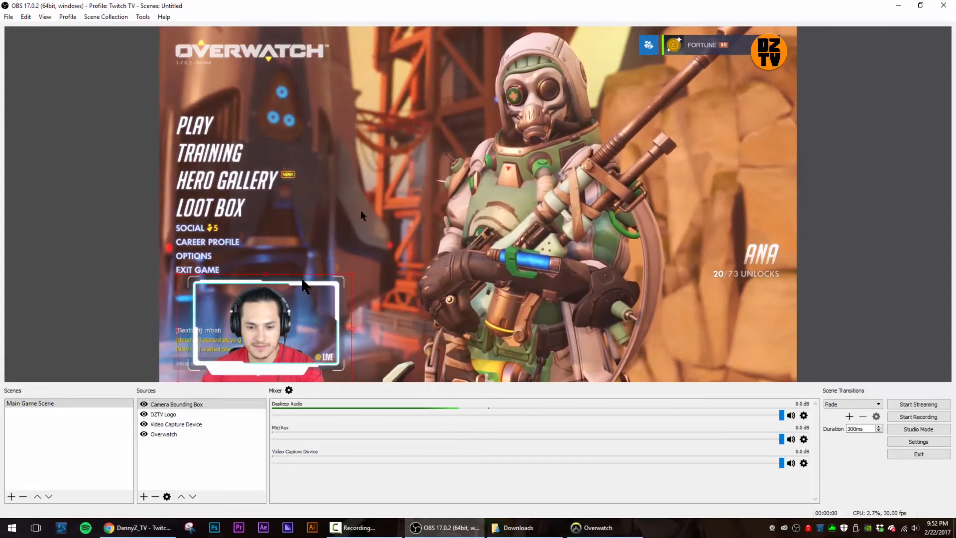
click(361, 215)
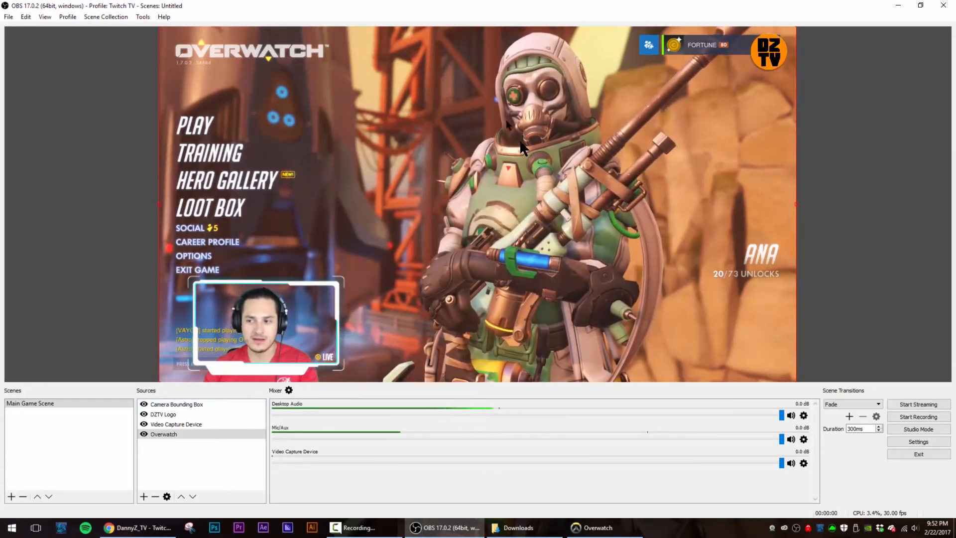
Step: Remove the Camera Bounding Box source from the Main Game Scene
click(322, 291)
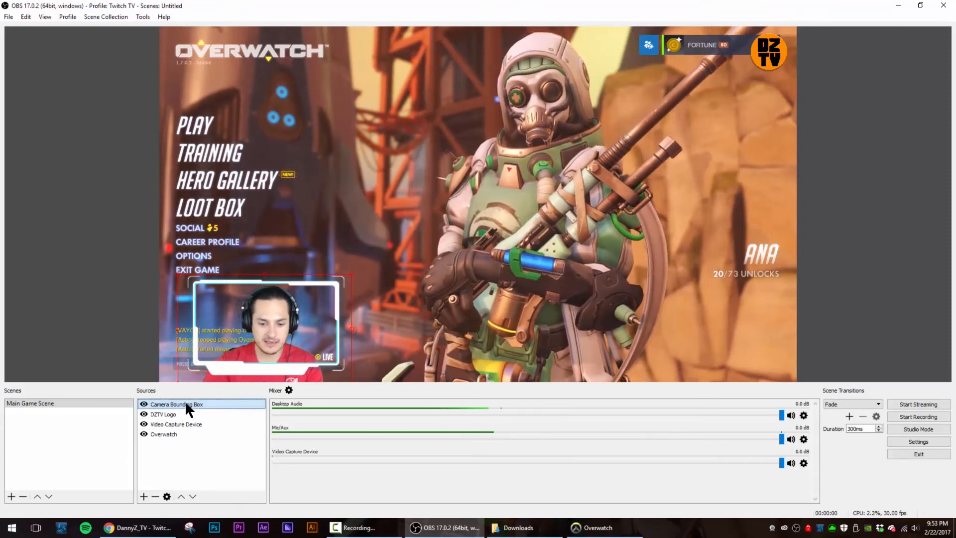
key(Delete)
click(507, 276)
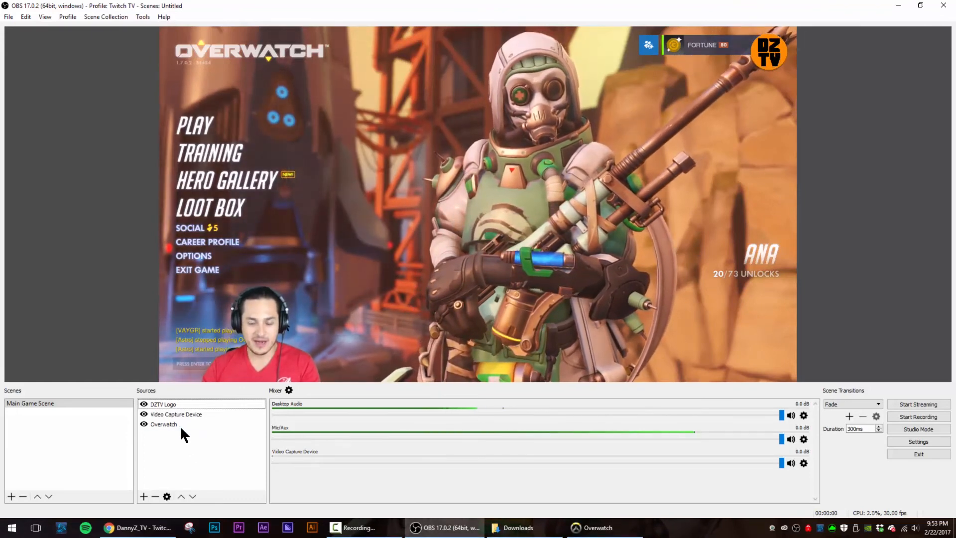
Step: Add a new scene named Intro Scene
click(80, 431)
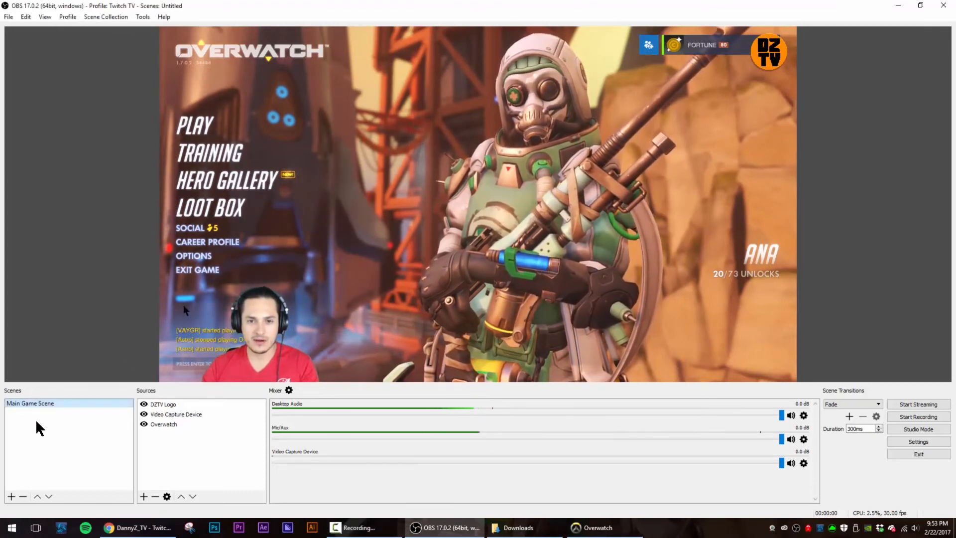
click(11, 497)
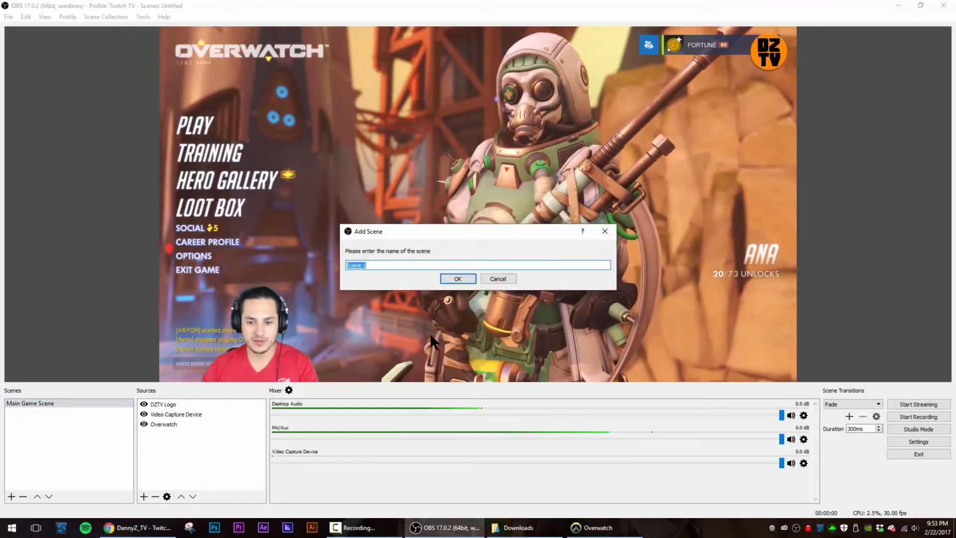
text(Intro Scene)
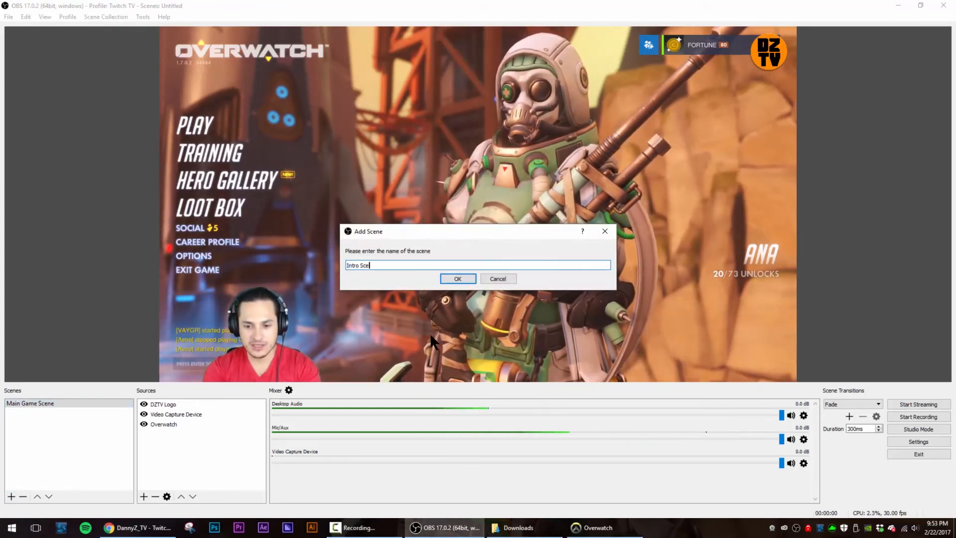
key(Return)
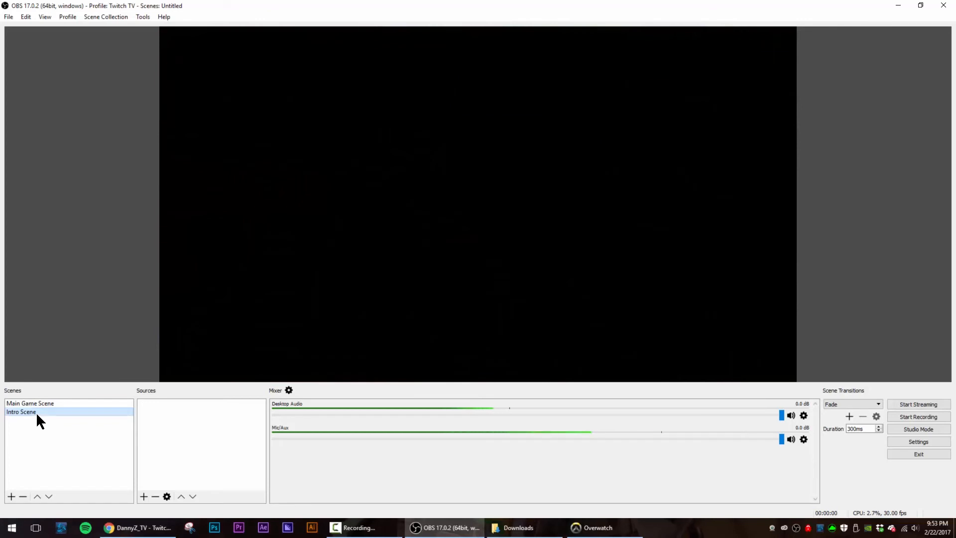
Step: Add a new image source named Intro BG to the Intro Scene
click(215, 434)
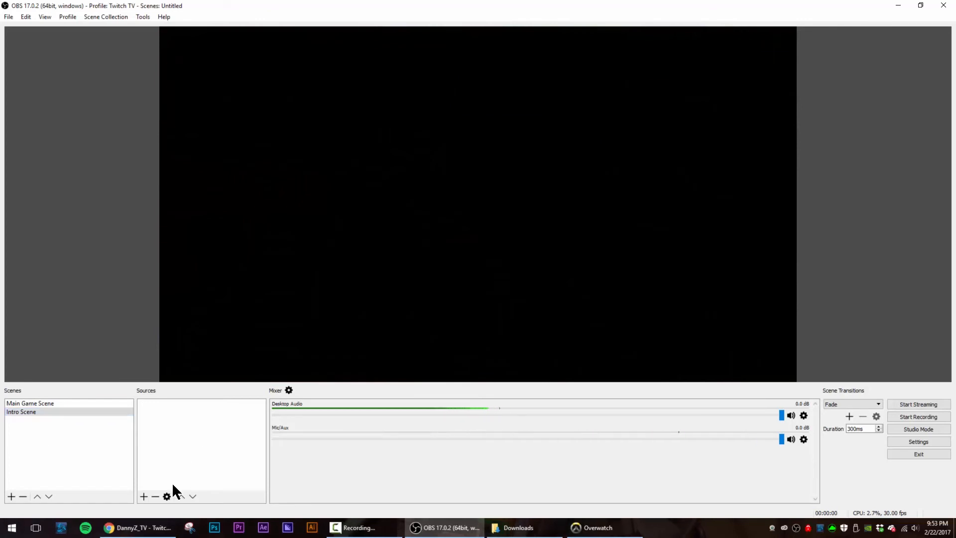
click(140, 494)
click(211, 388)
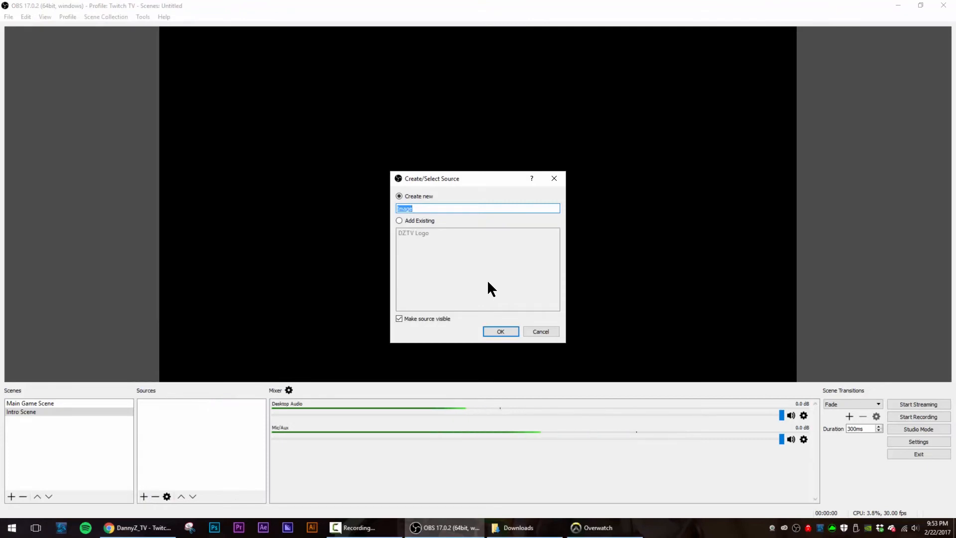
text(Intro BG)
key(Return)
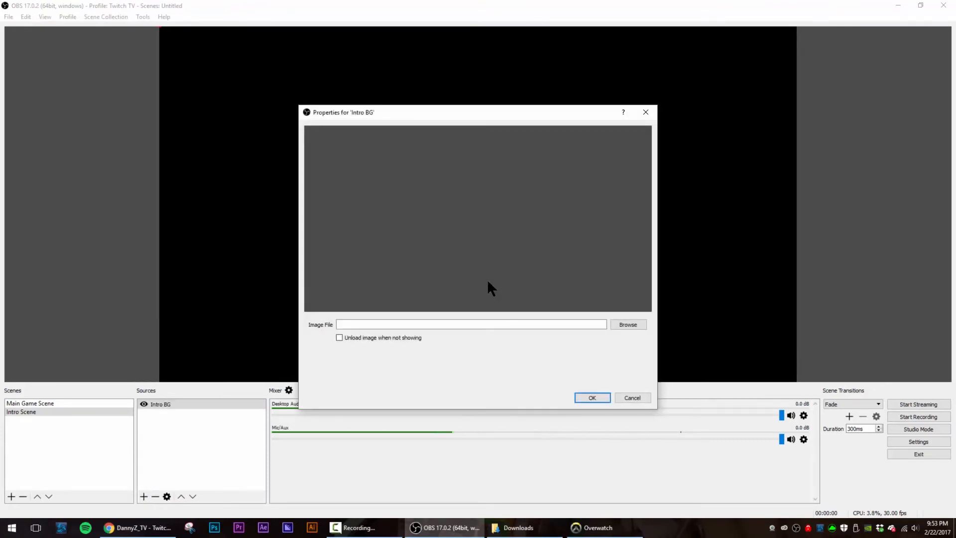
Step: Load fallout-please-stand.jpg from the DZTV Assets folder as the Intro BG image
click(635, 324)
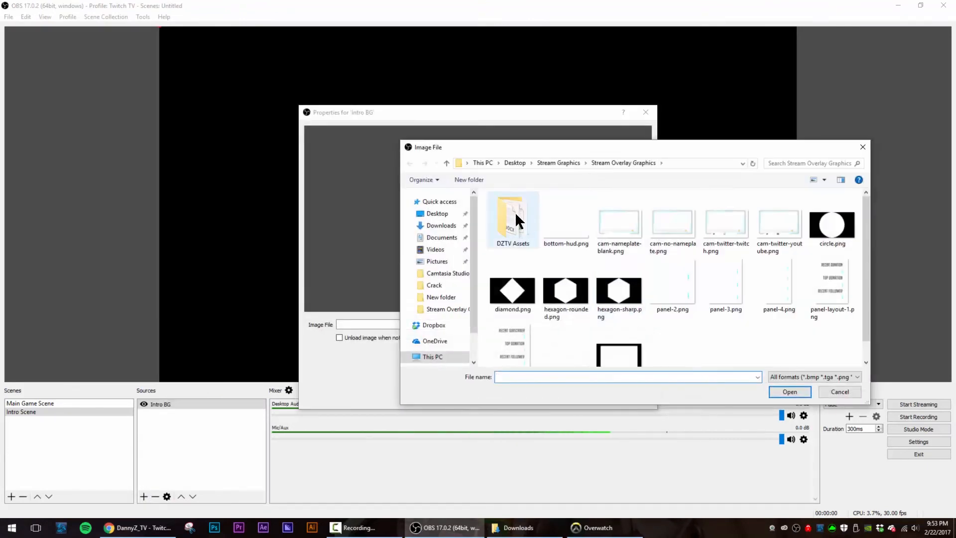
double_click(515, 214)
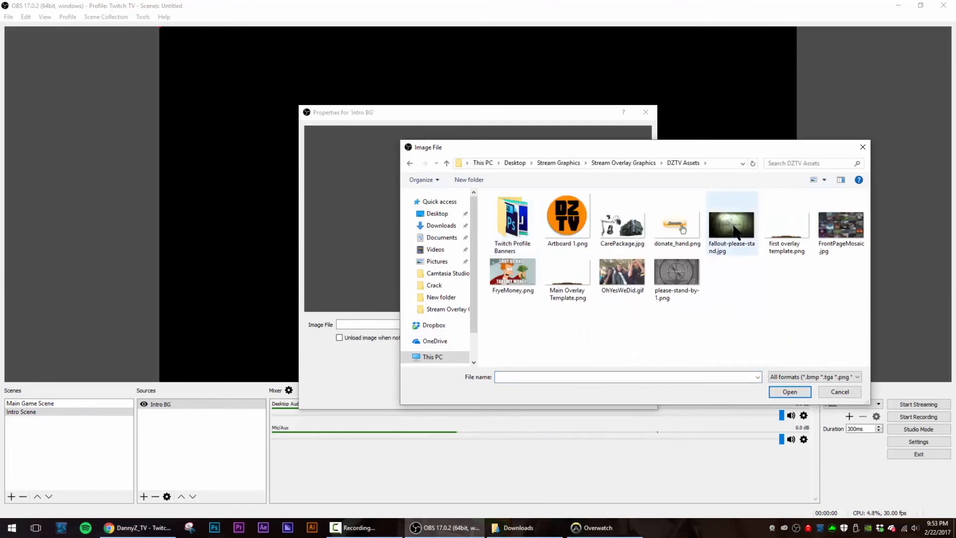
double_click(735, 226)
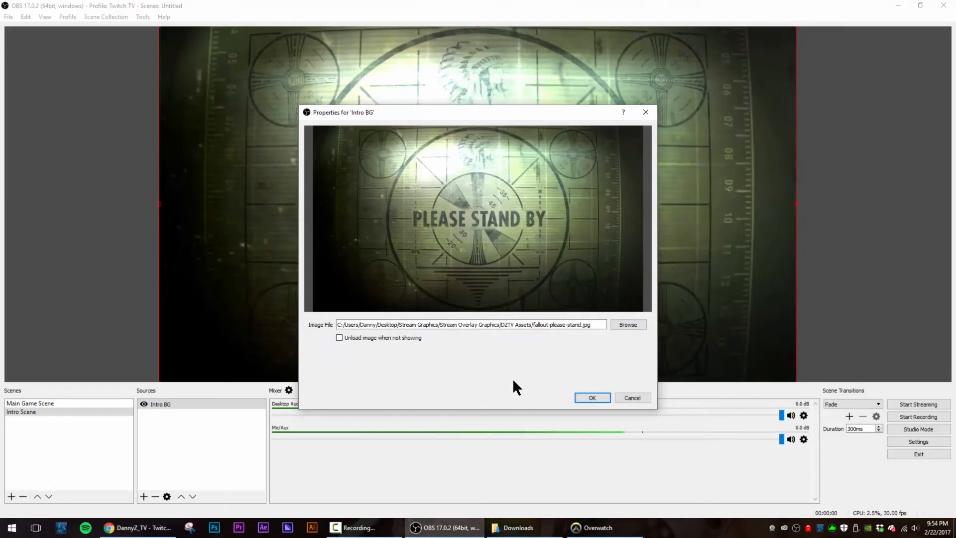
click(592, 398)
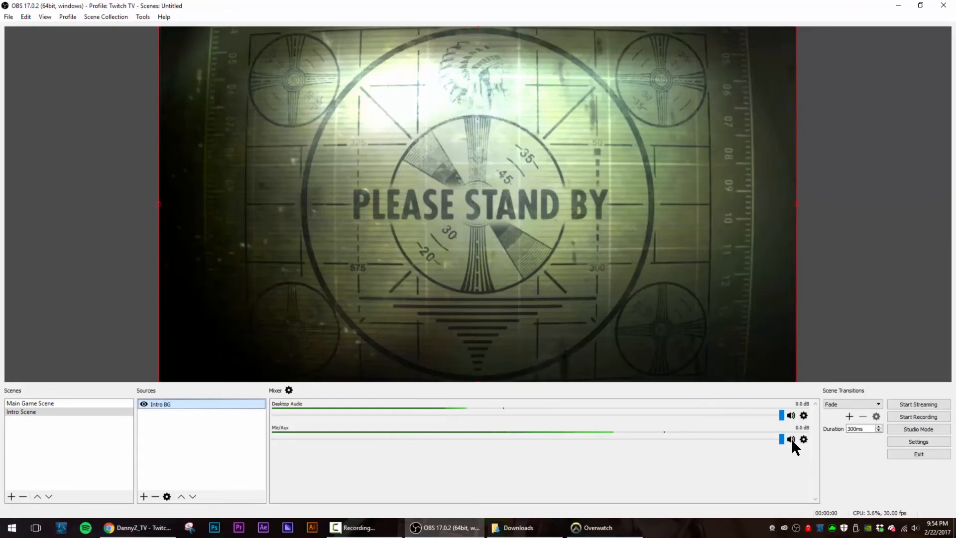
Step: Test switching between Main Game Scene and Intro Scene, unmute Mic/Aux, and return to the Main Game Scene
click(63, 403)
click(61, 411)
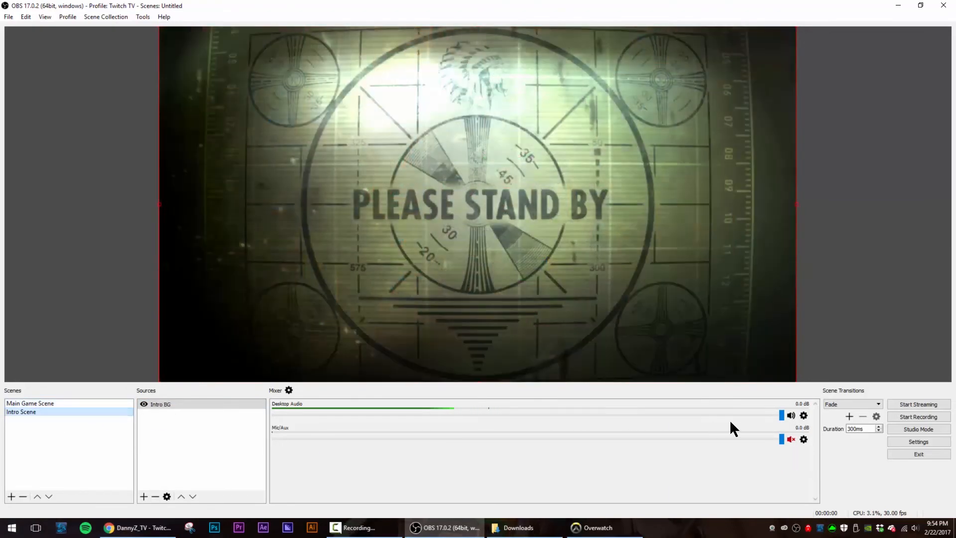
click(791, 440)
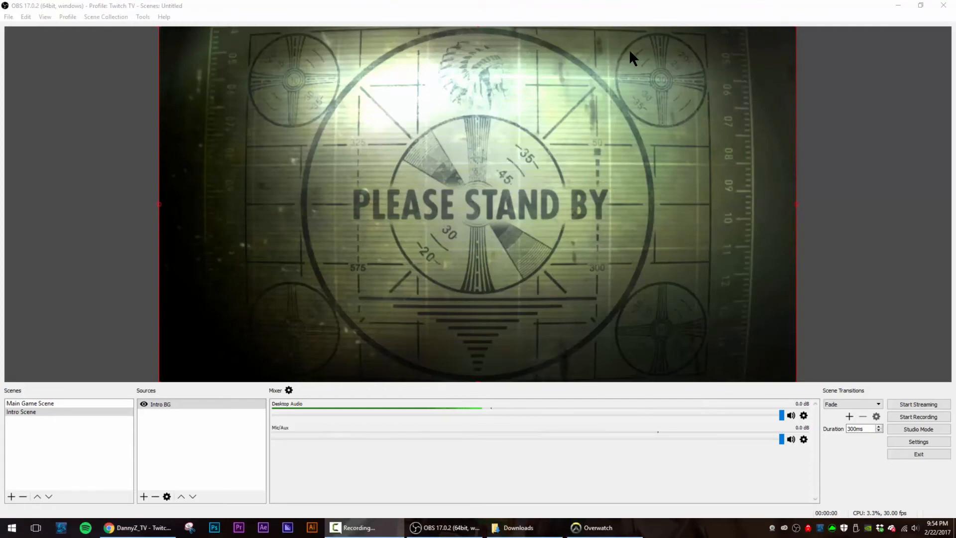
click(109, 403)
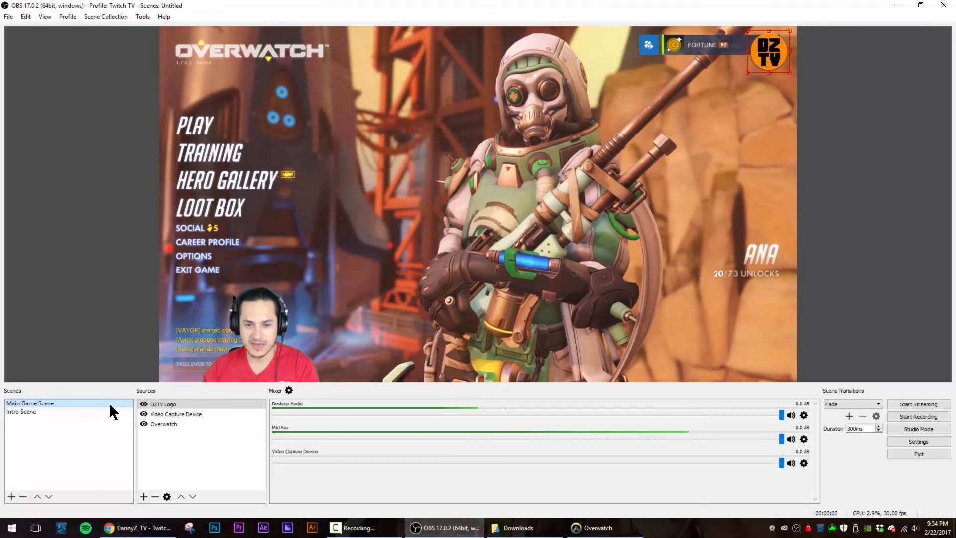
Step: Test the Fade transition by switching between Intro Scene and Main Game Scene, ending on Main Game Scene
click(100, 413)
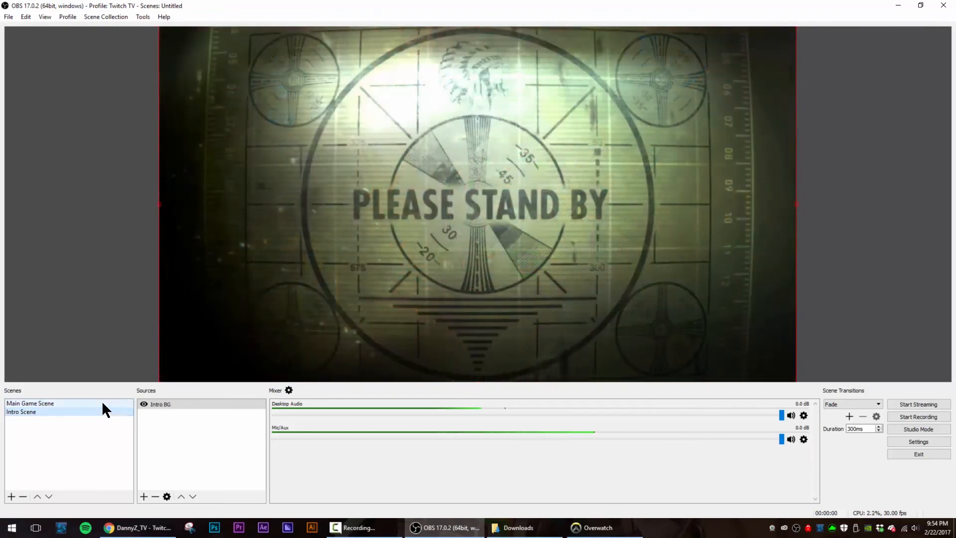
click(103, 404)
click(101, 412)
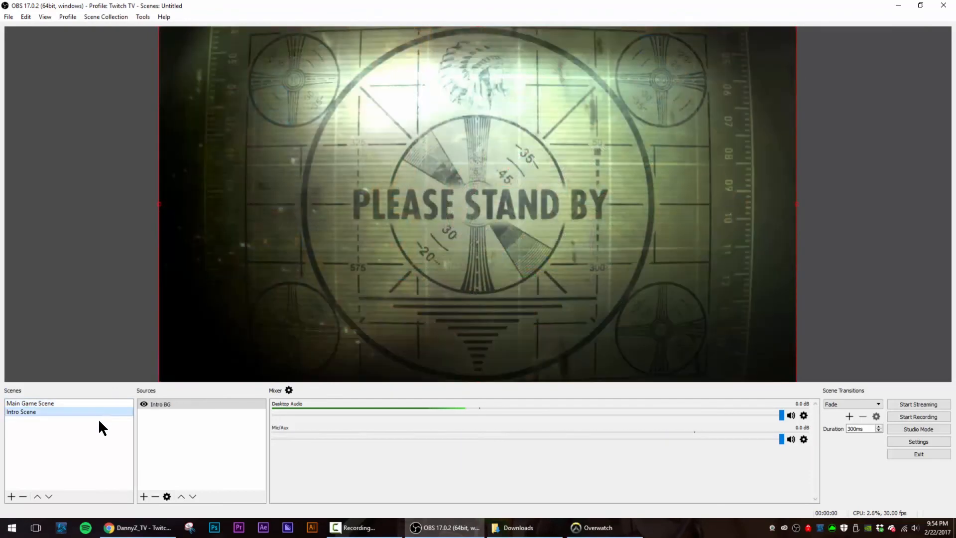
click(92, 403)
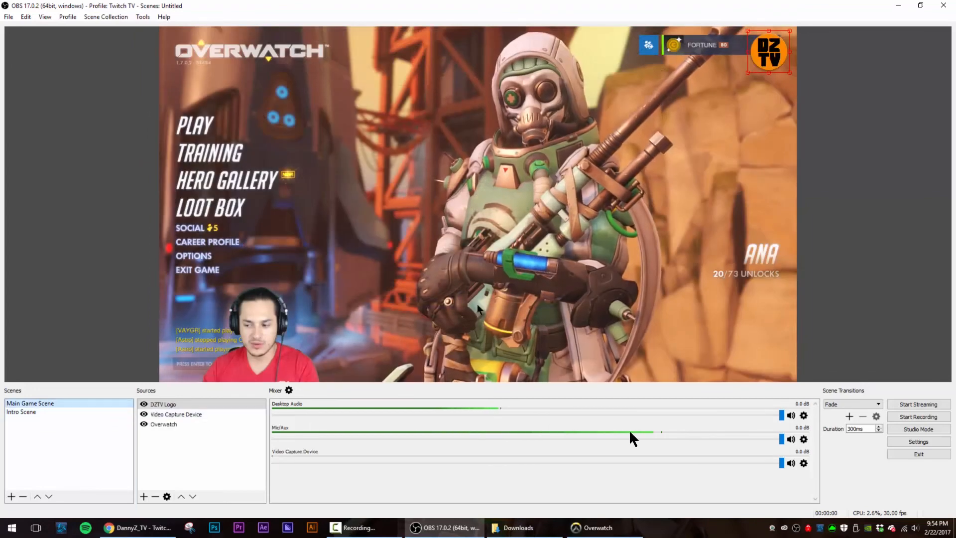
Step: Add a Luma Wipe scene transition, keeping its default name, Linear Horizontal image and 0.03 softness
click(878, 405)
click(844, 480)
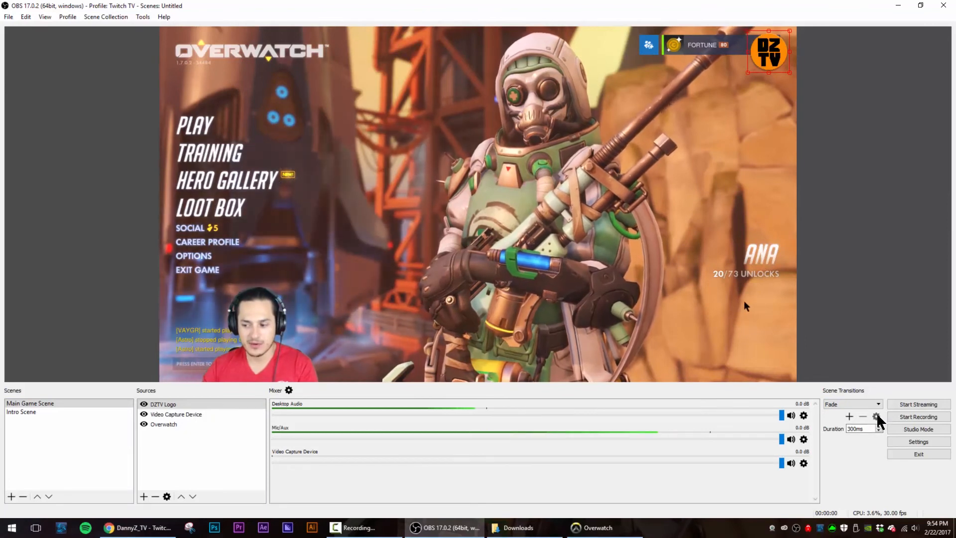
click(849, 417)
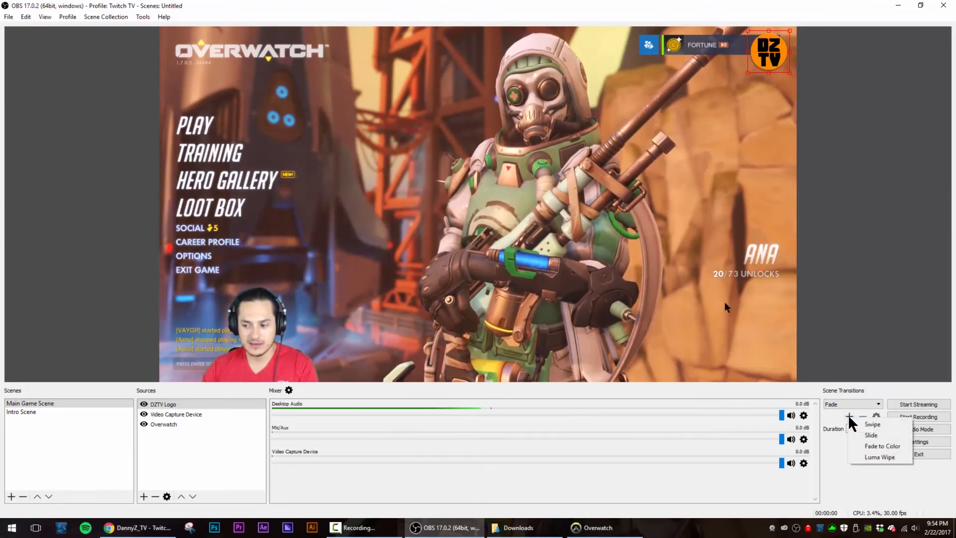
click(841, 481)
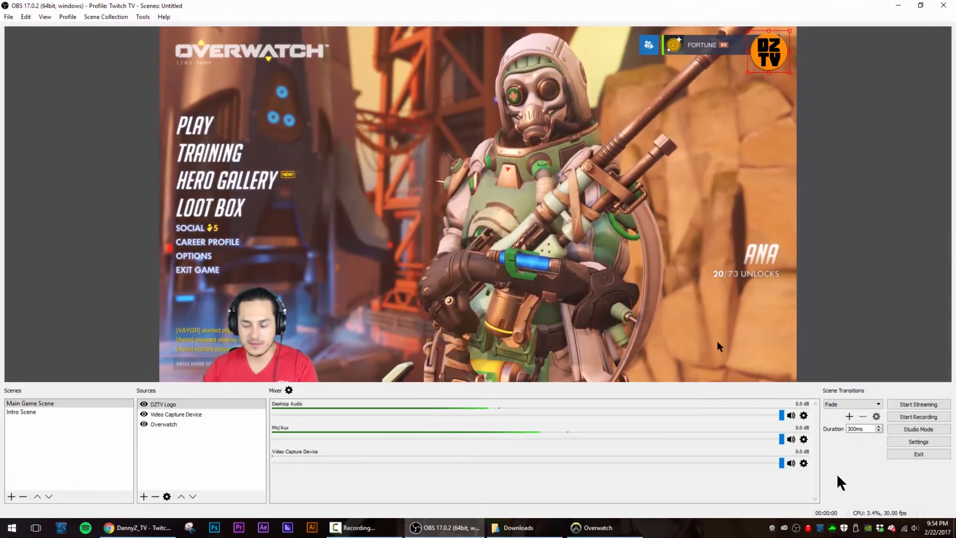
click(850, 417)
click(865, 455)
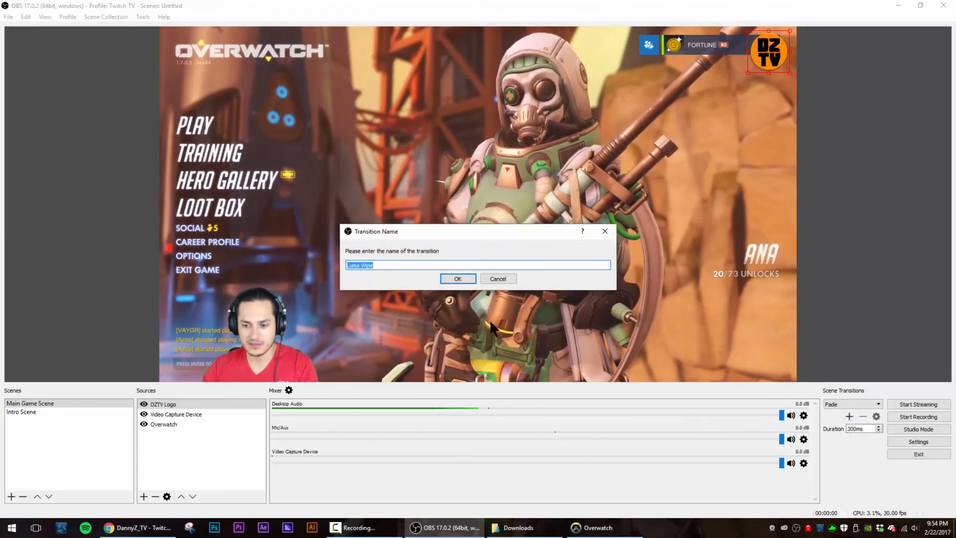
click(458, 279)
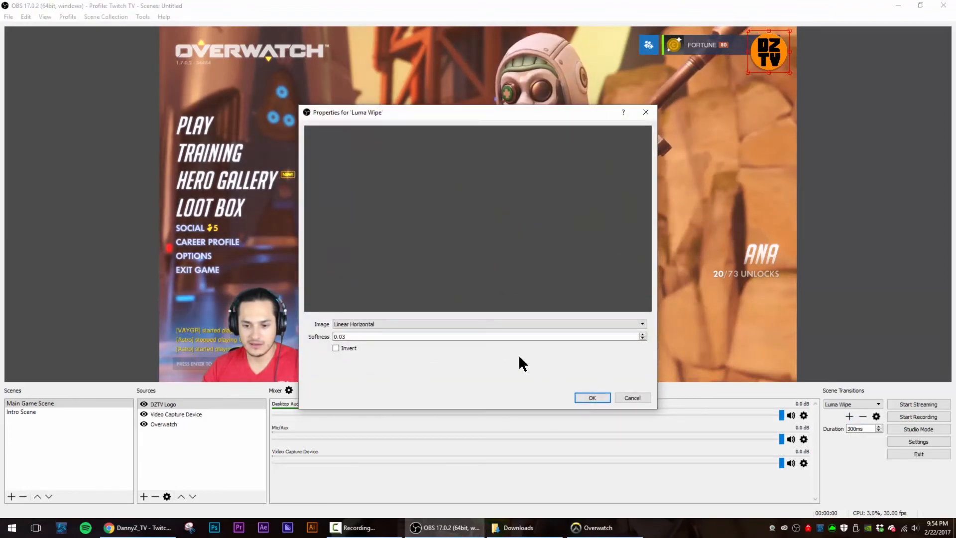
click(605, 398)
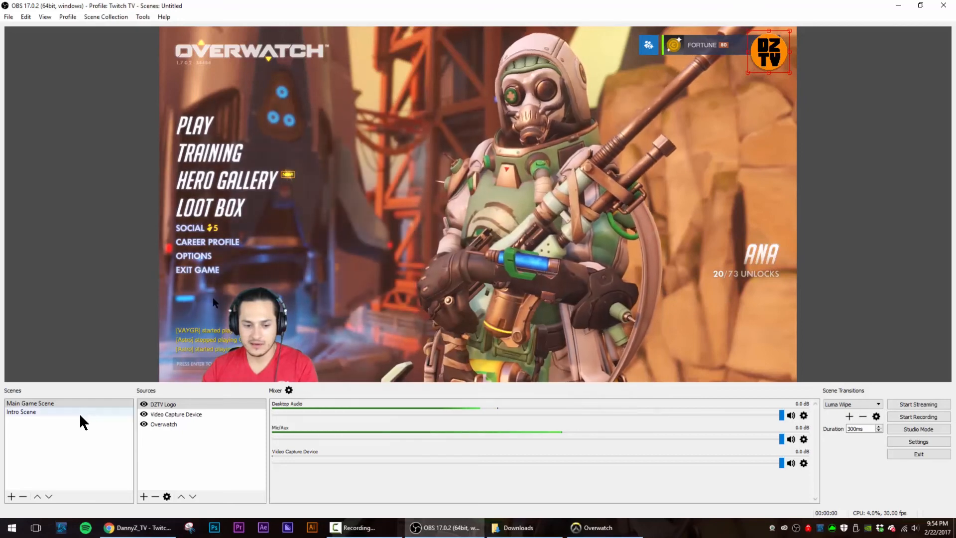
Step: Test the Luma Wipe transition by switching between Intro Scene and Main Game Scene, ending on Main Game Scene
click(80, 412)
click(82, 403)
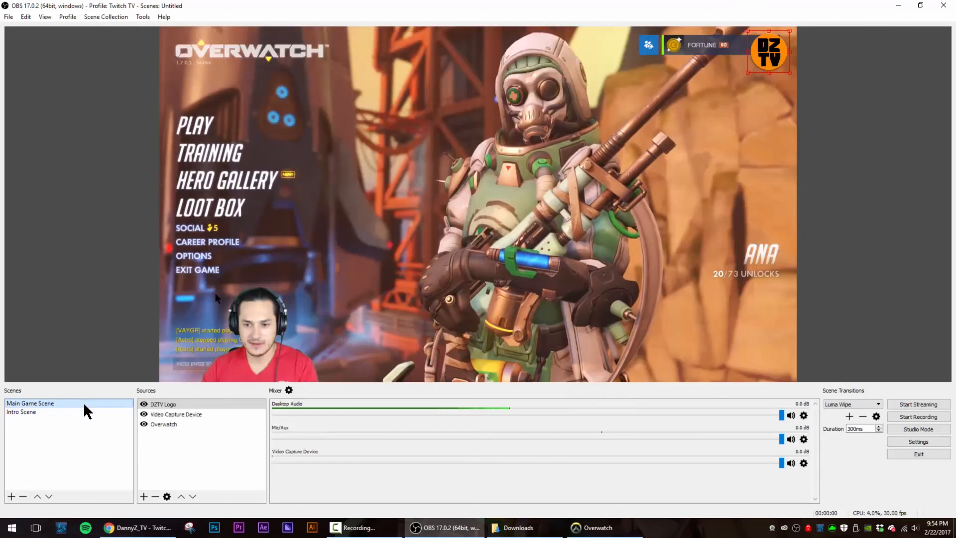
click(84, 409)
click(86, 403)
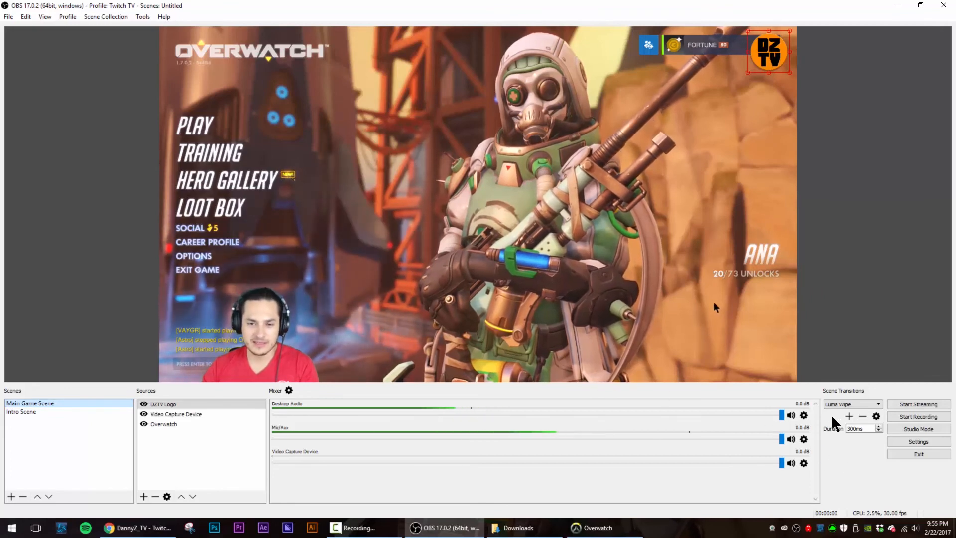
click(870, 205)
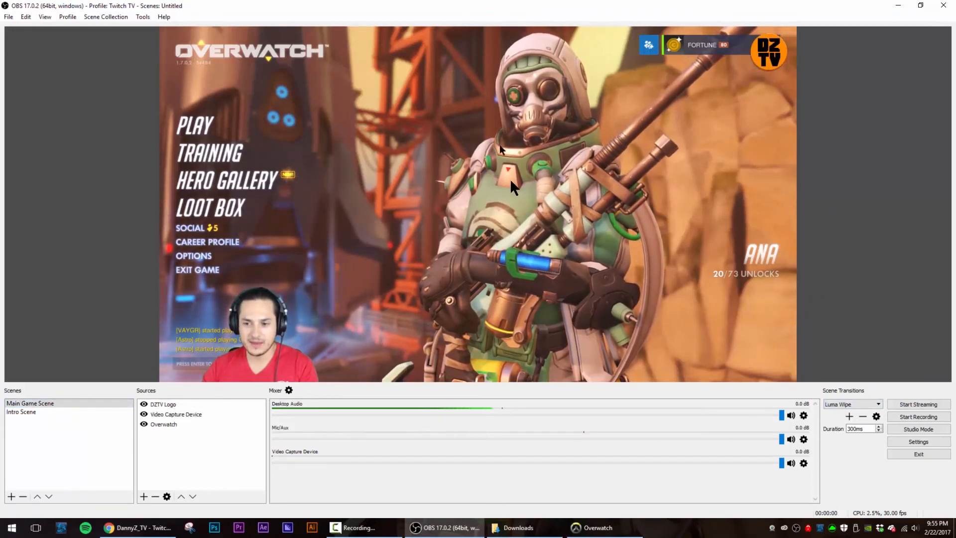
click(460, 229)
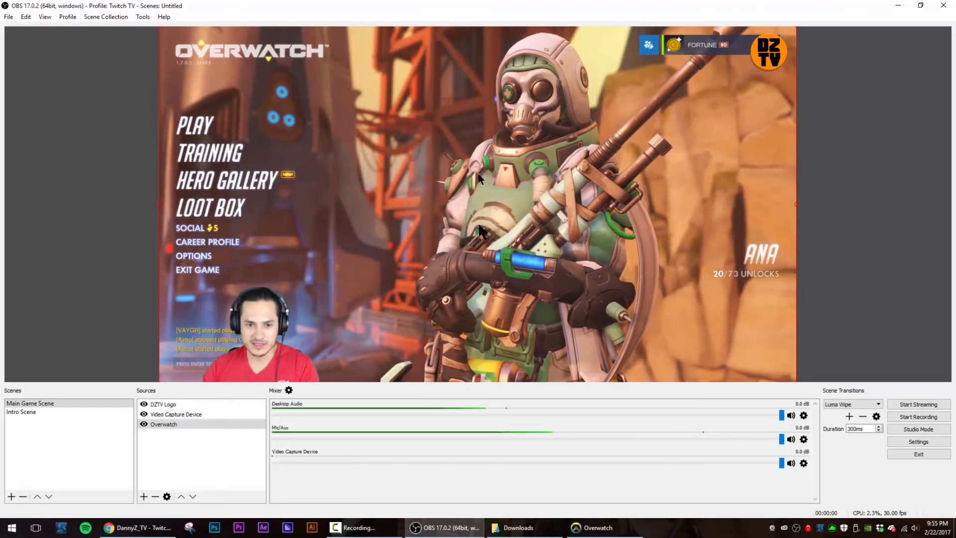
Step: Add a new scene named Outro
click(11, 497)
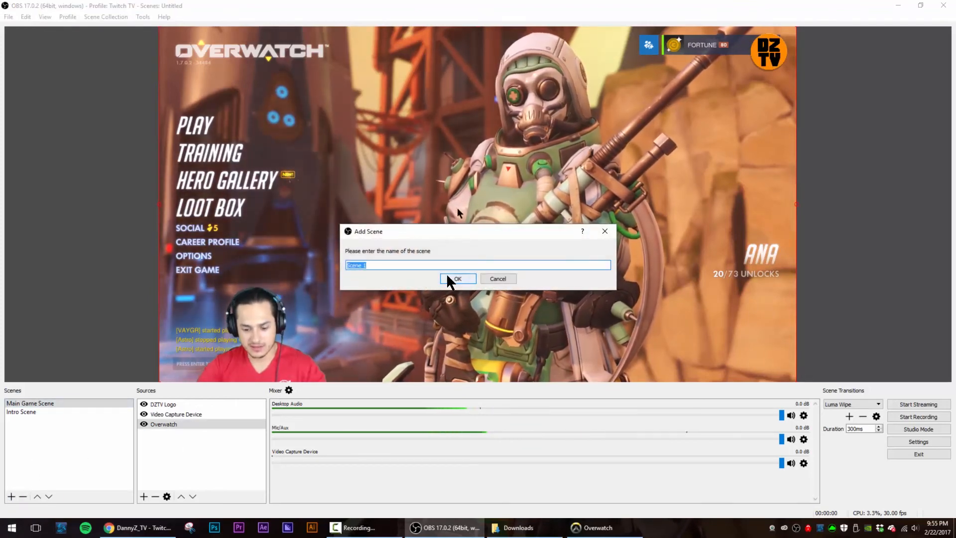
text(Outro)
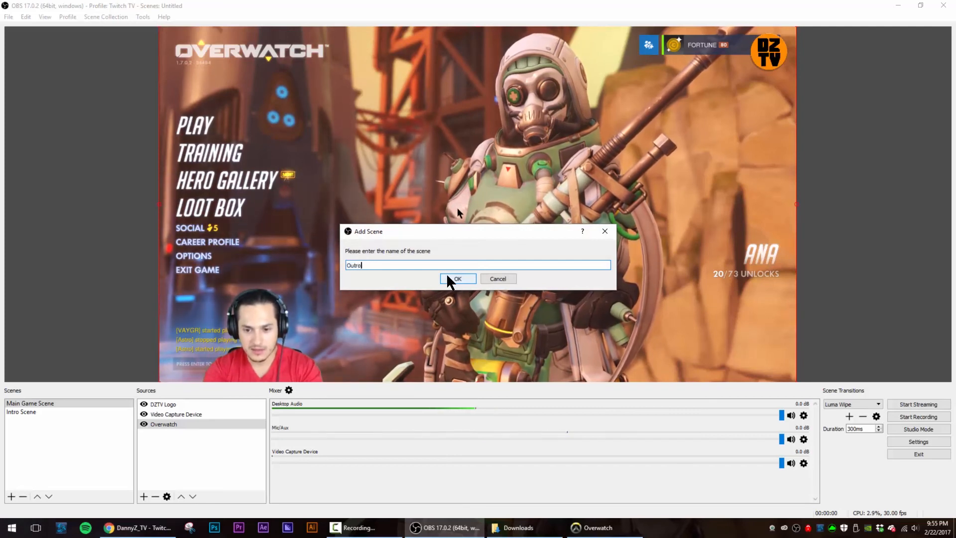
click(449, 277)
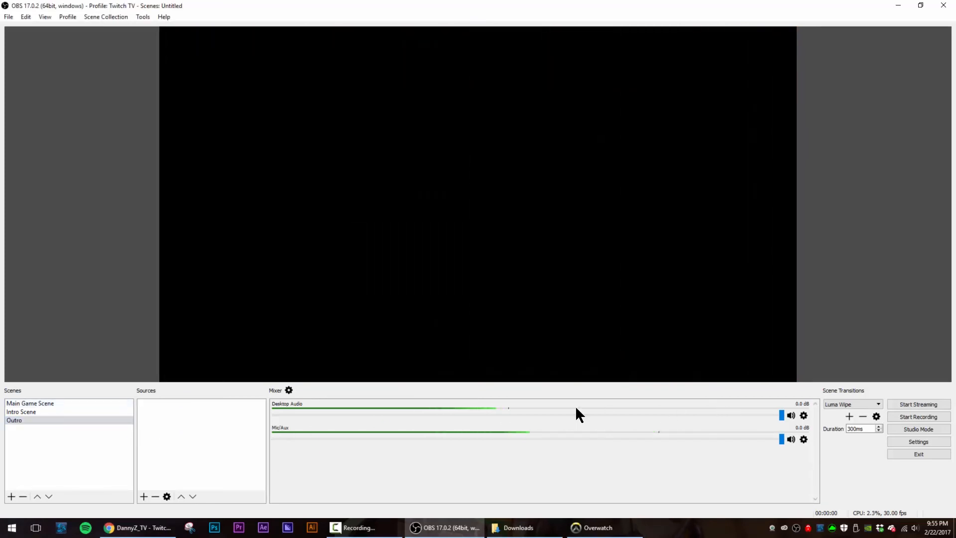
click(144, 497)
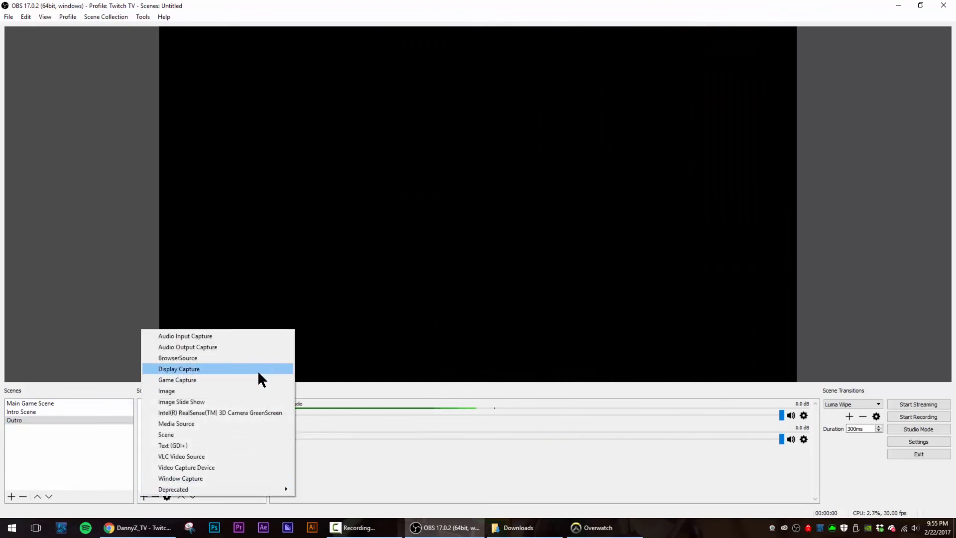
click(231, 391)
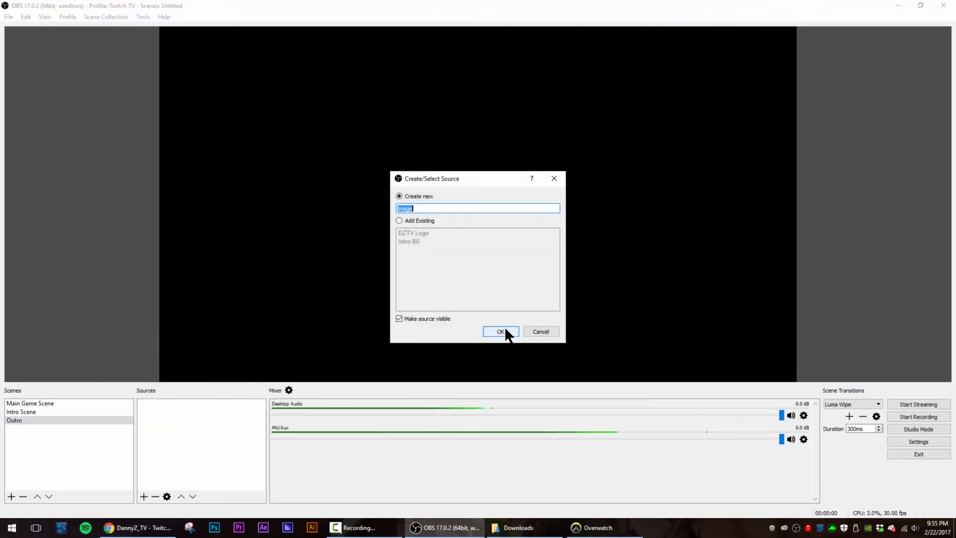
text(Outro B)
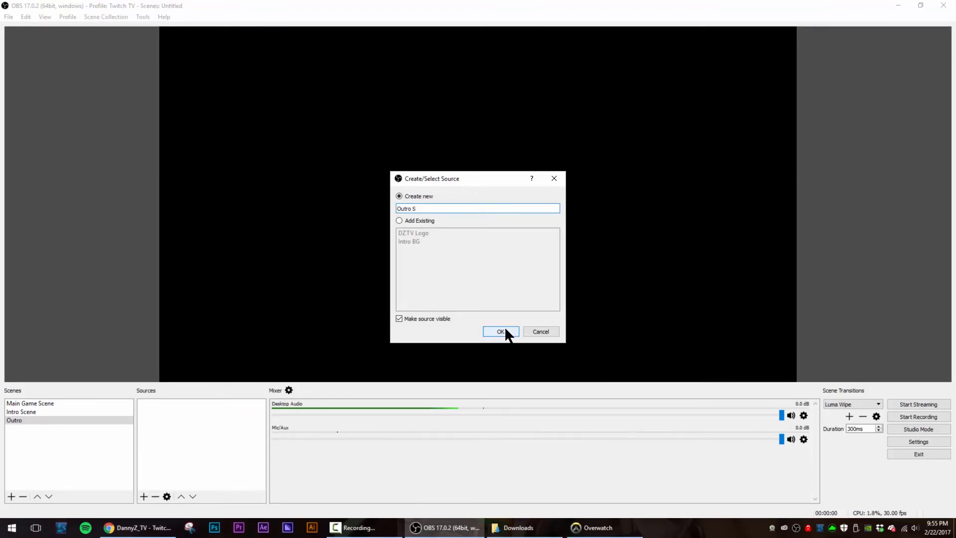
text(G Animated)
click(536, 332)
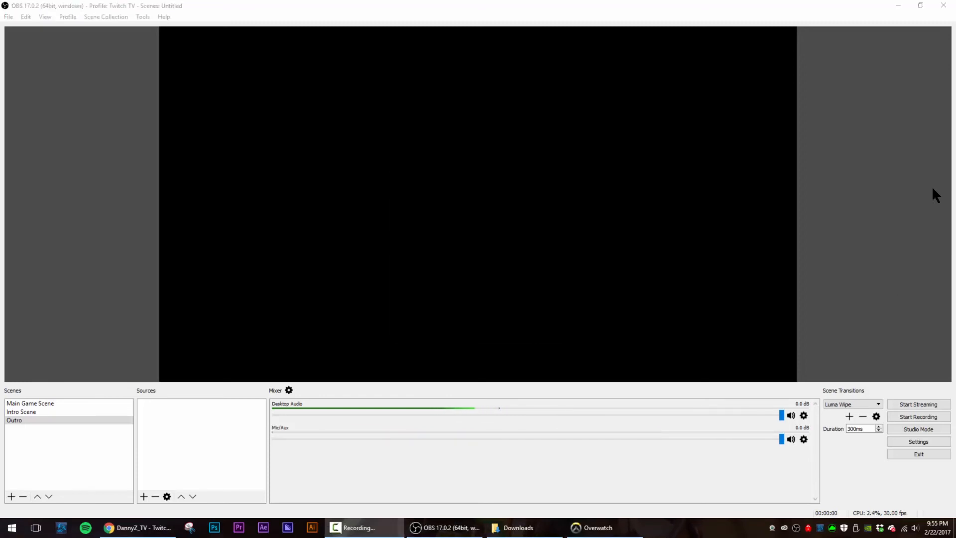
Step: Add a new VLC Video Source named 1080p outro source to the Outro scene
click(35, 420)
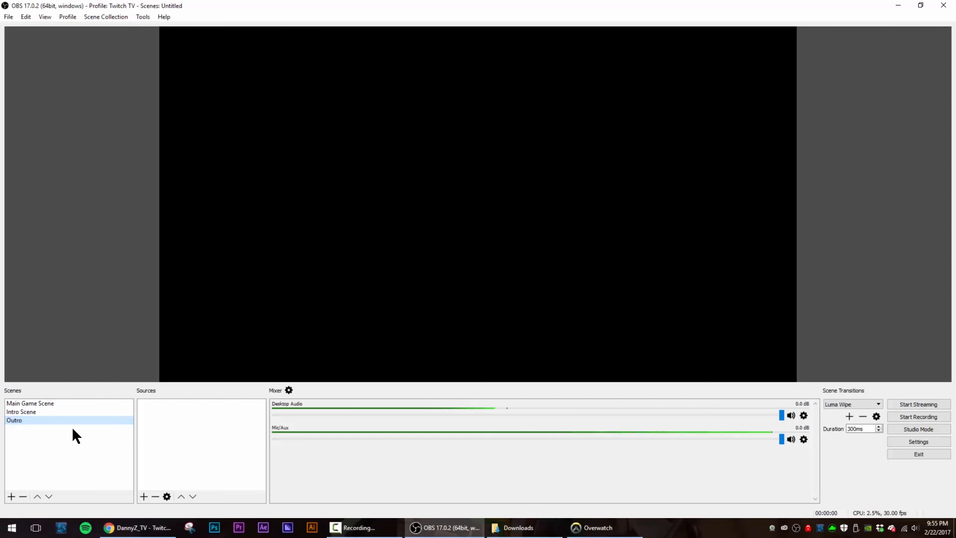
click(144, 496)
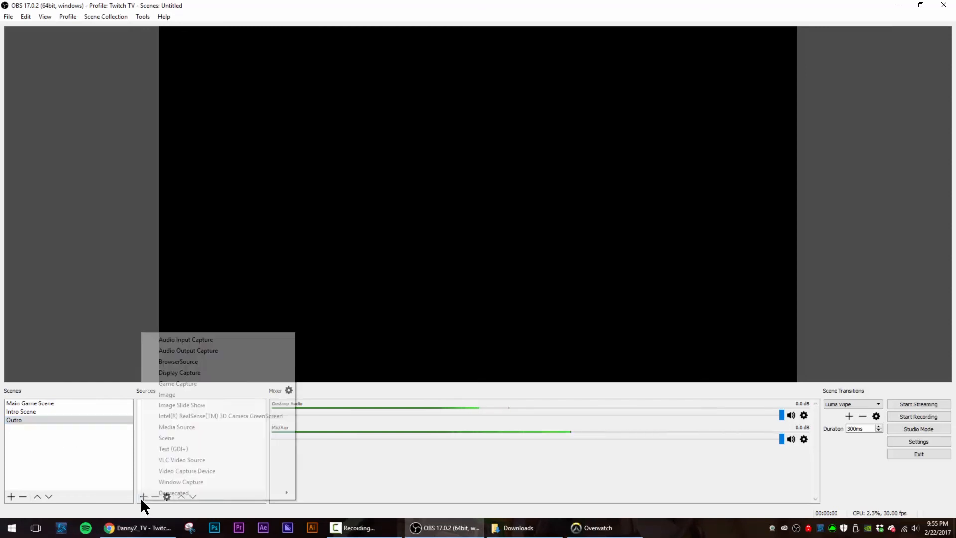
click(192, 459)
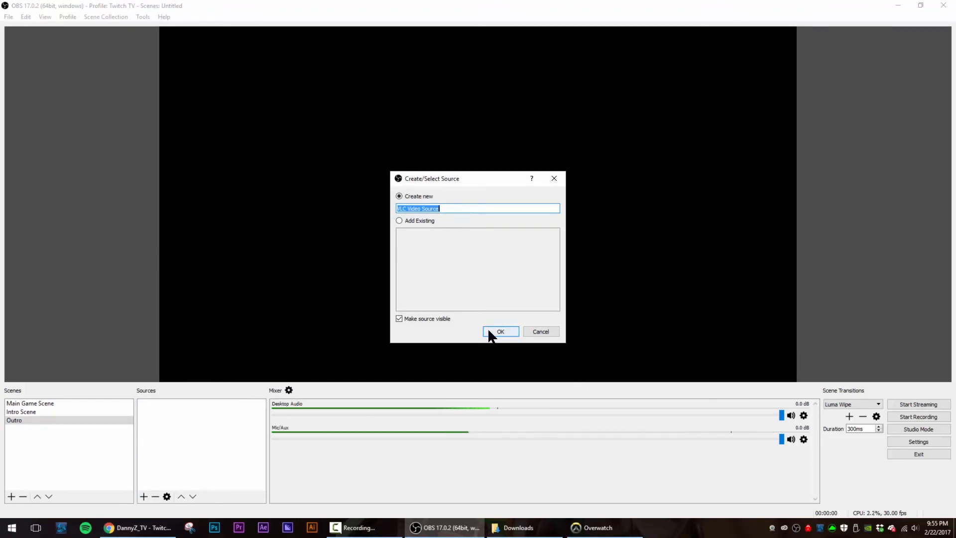
text(1080)
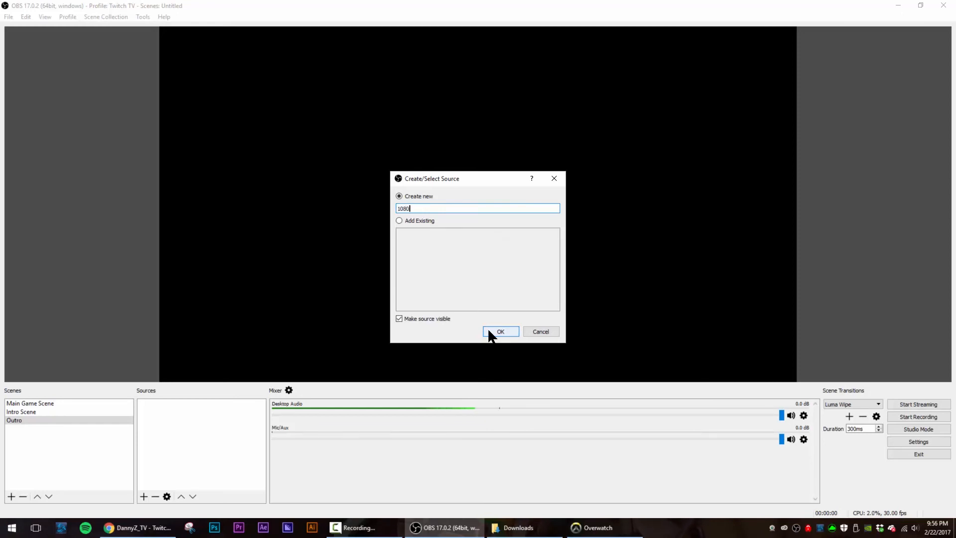
text(p outro source)
click(488, 328)
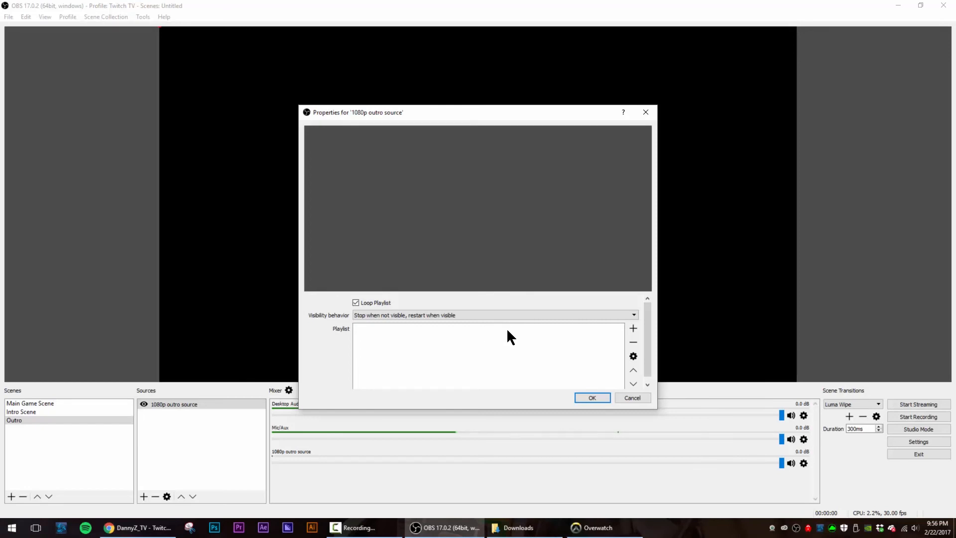
Step: Add NoD_GridBG_Blue.mp4 from the Stream Overlay Graphics folder to the looping playlist of 1080p outro source
click(634, 330)
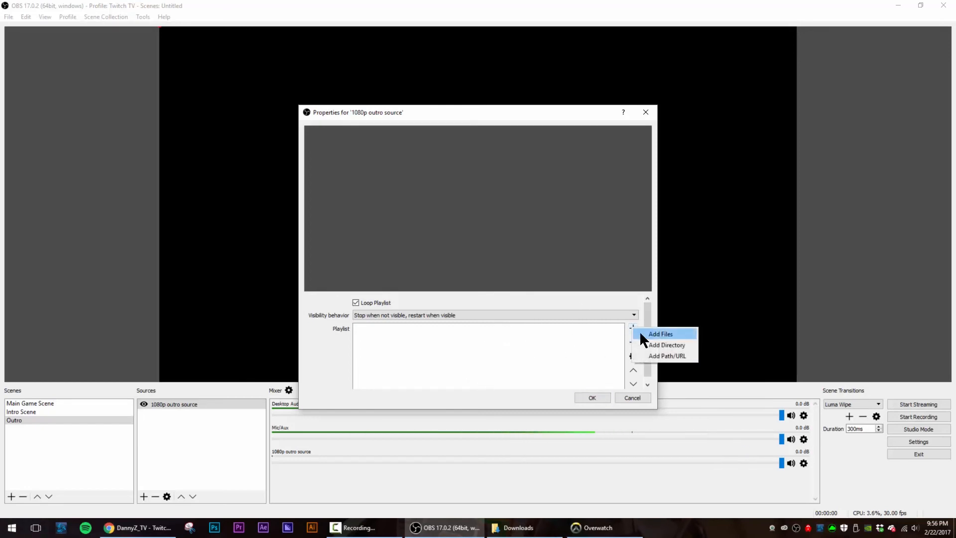
click(641, 334)
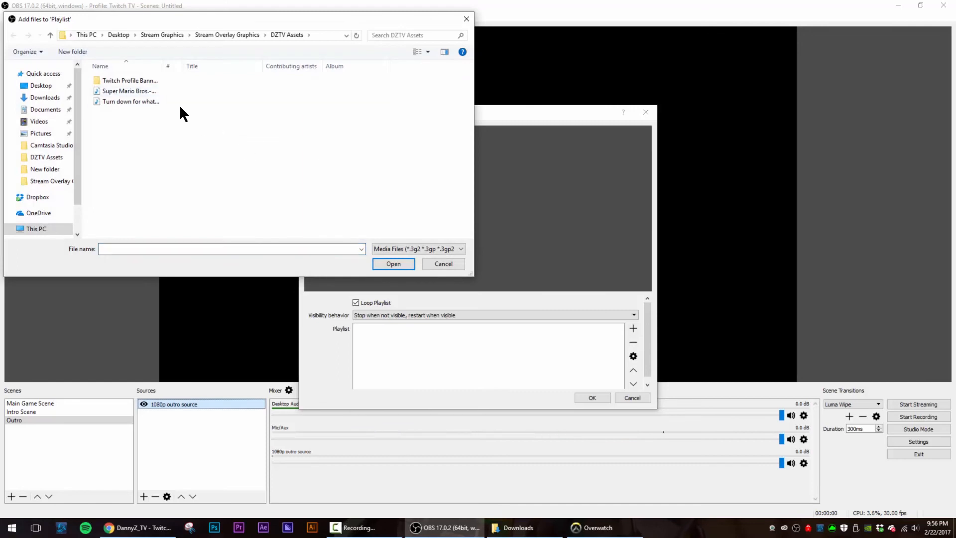
double_click(124, 80)
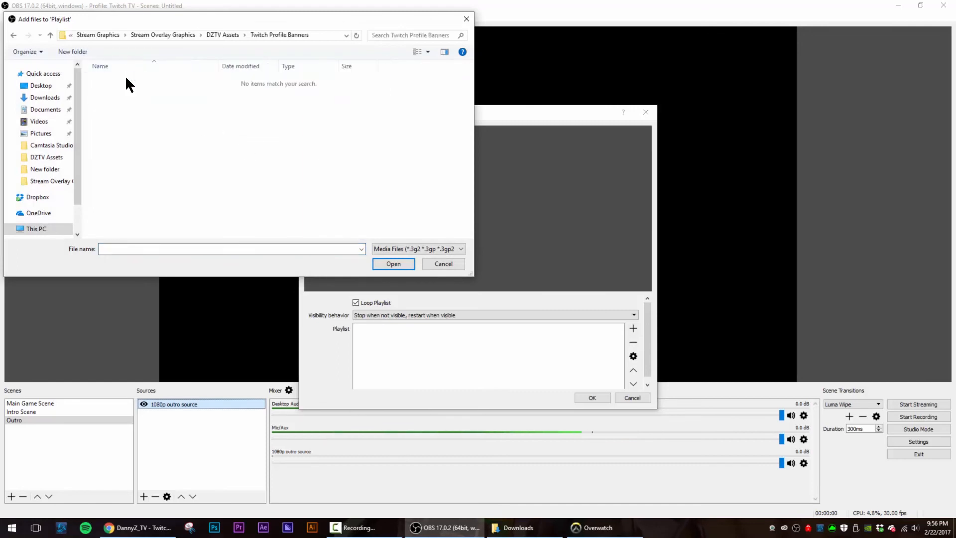
click(163, 34)
click(170, 109)
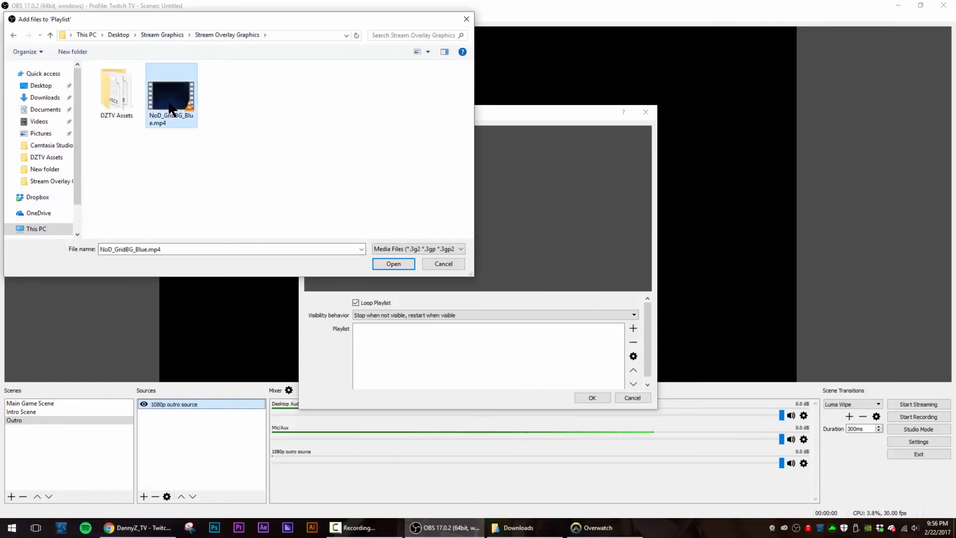
double_click(171, 125)
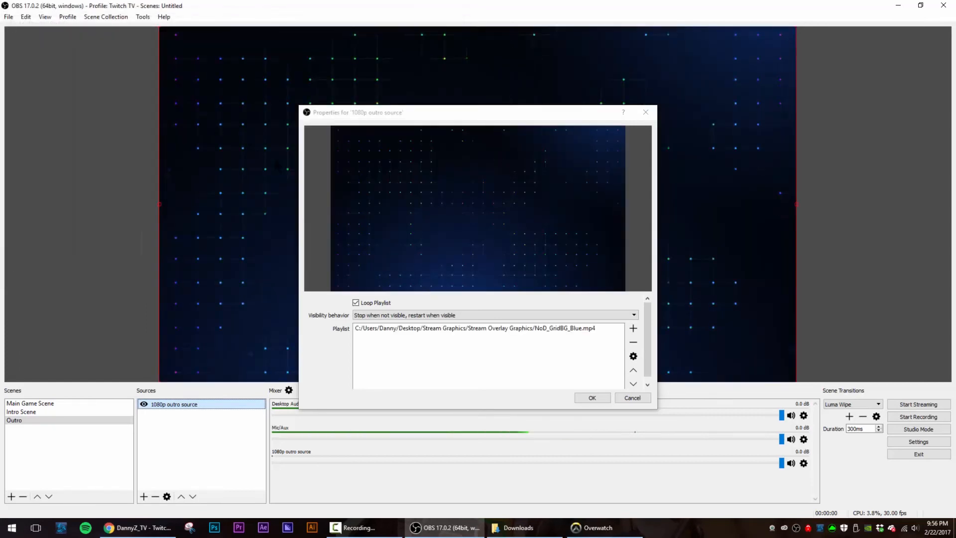
click(593, 398)
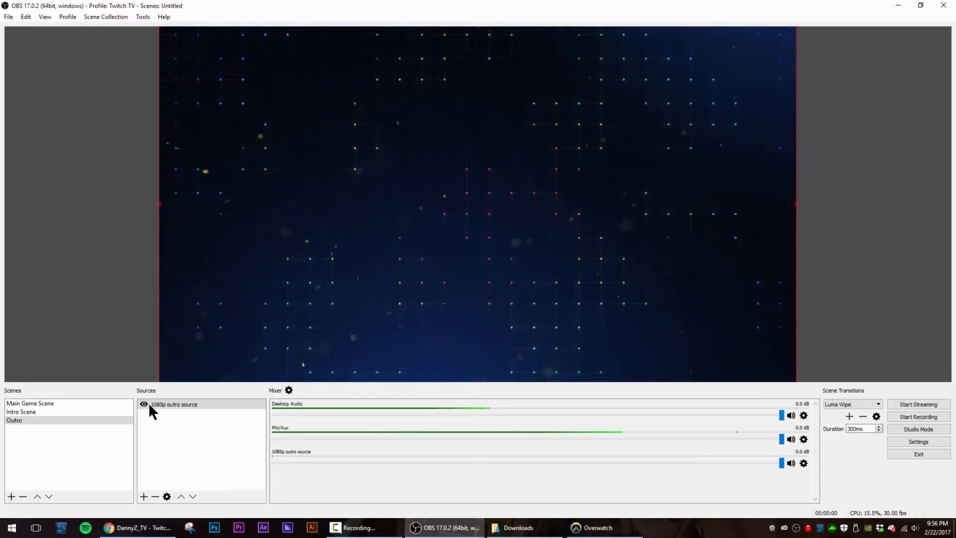
Step: Move Intro Scene above Main Game Scene in the scene order, and test switching to Main Game Scene and Outro
click(75, 412)
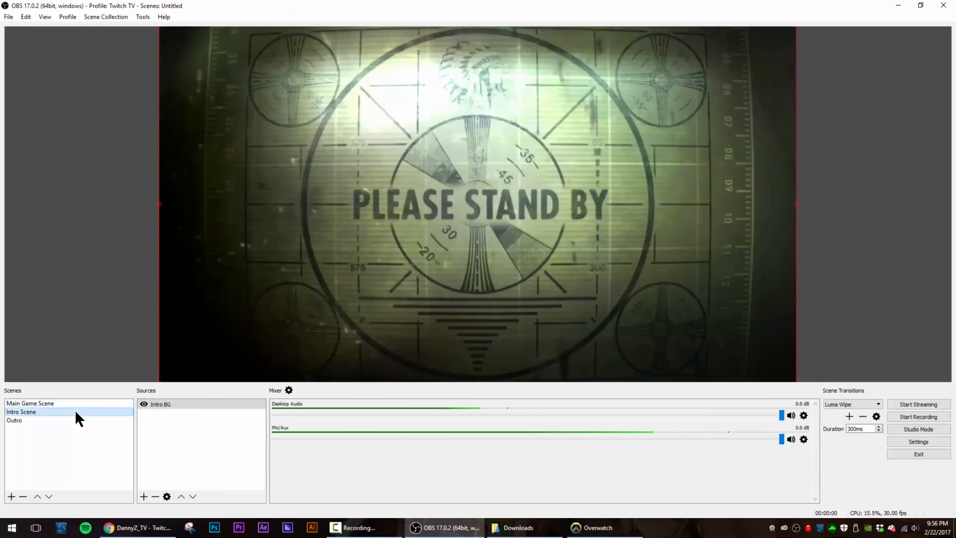
drag(75, 410, 80, 399)
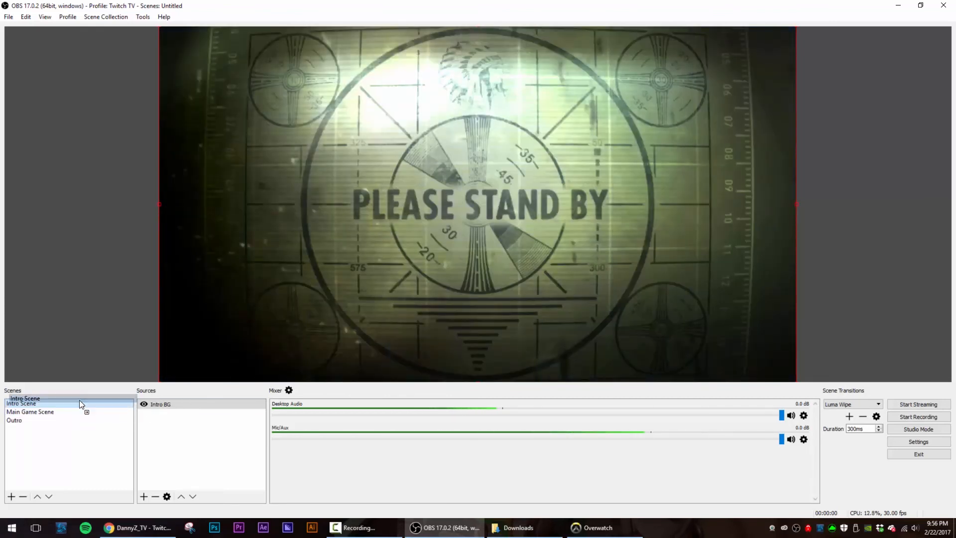
click(81, 413)
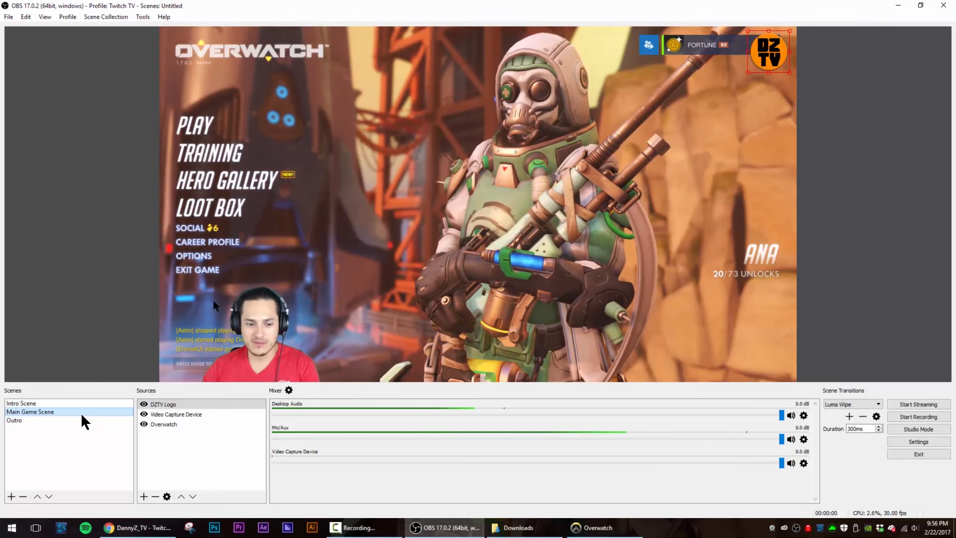
click(77, 419)
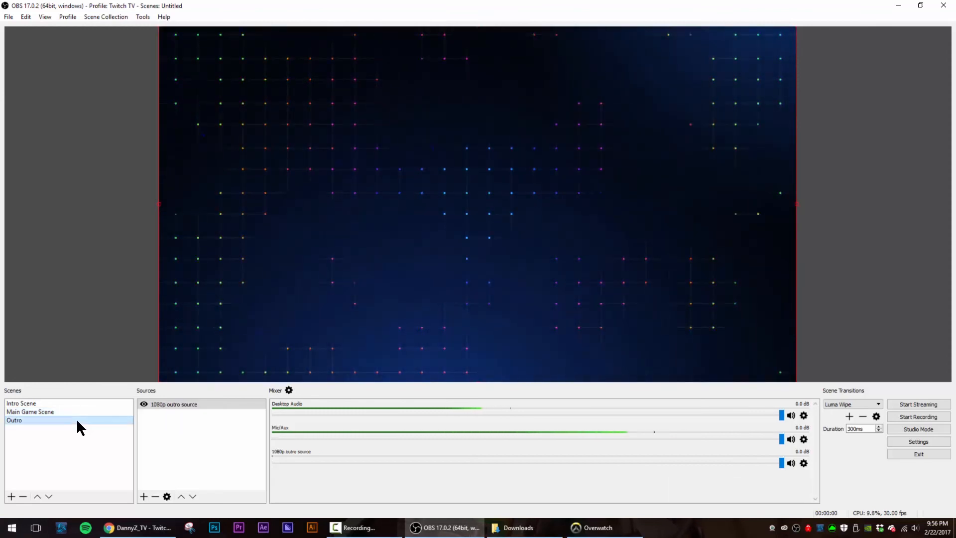
Step: Check the scene transitions by switching repeatedly between Intro Scene, Main Game Scene and Outro, ending on Main Game Scene
click(78, 412)
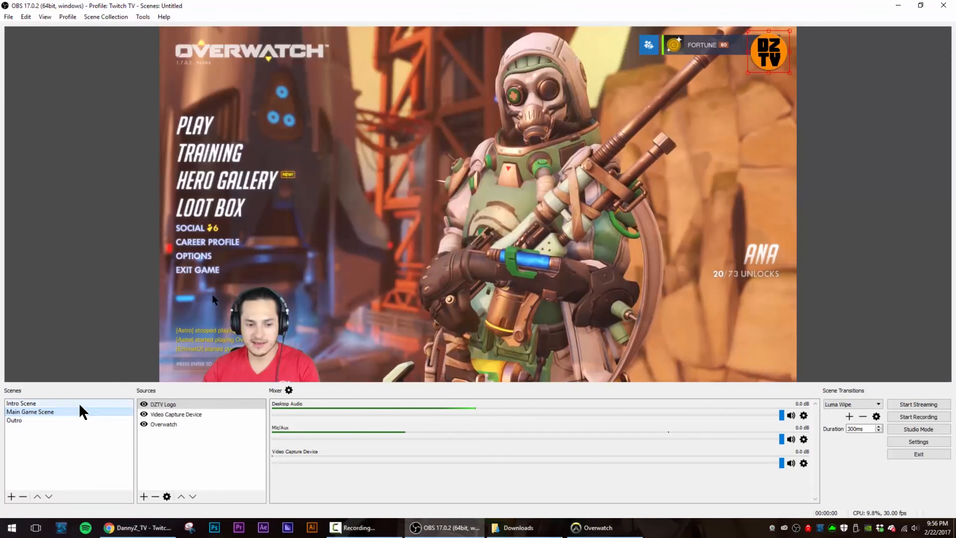
click(79, 403)
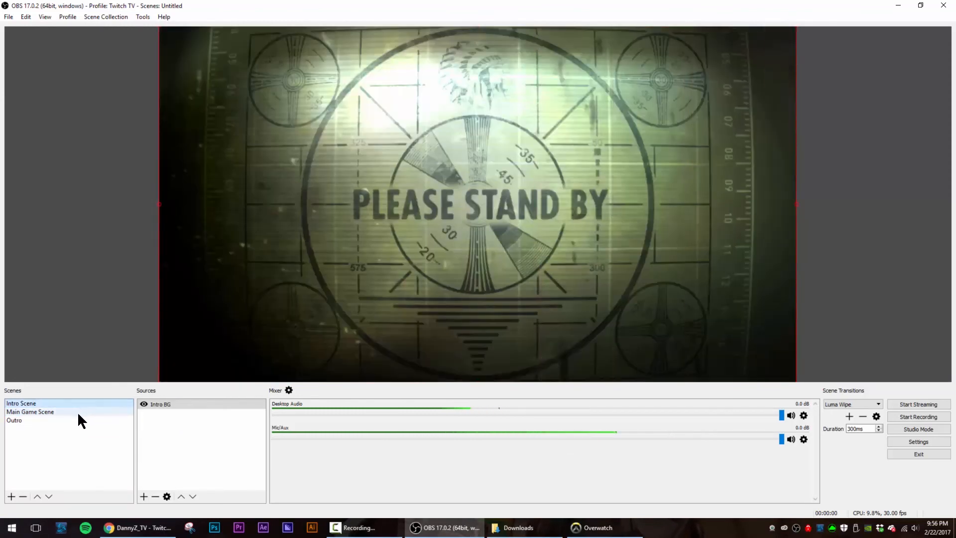
click(77, 412)
click(77, 420)
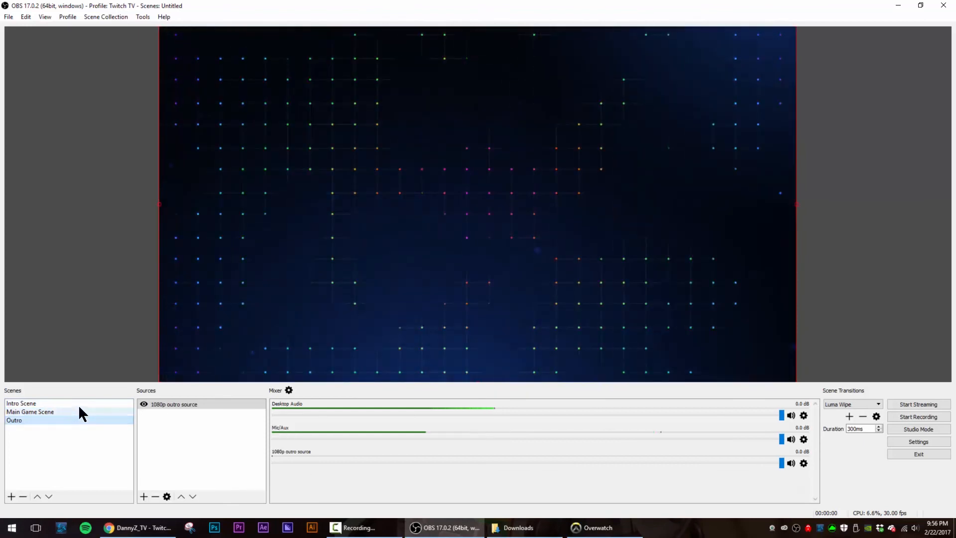
click(79, 403)
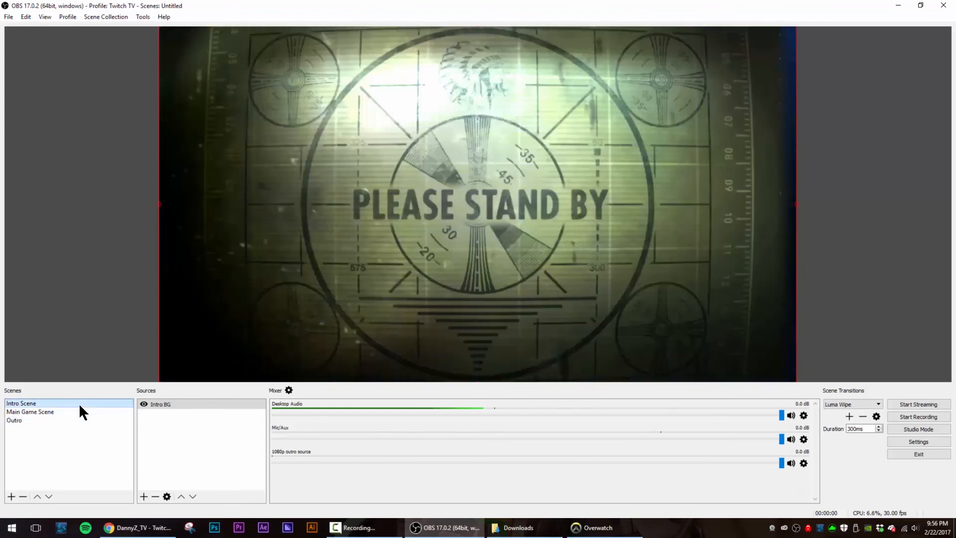
click(79, 411)
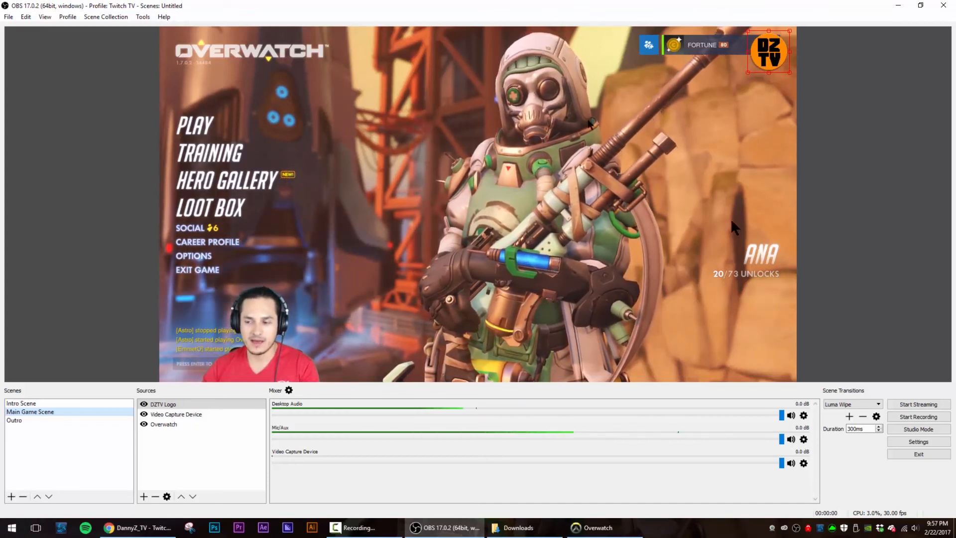
click(887, 280)
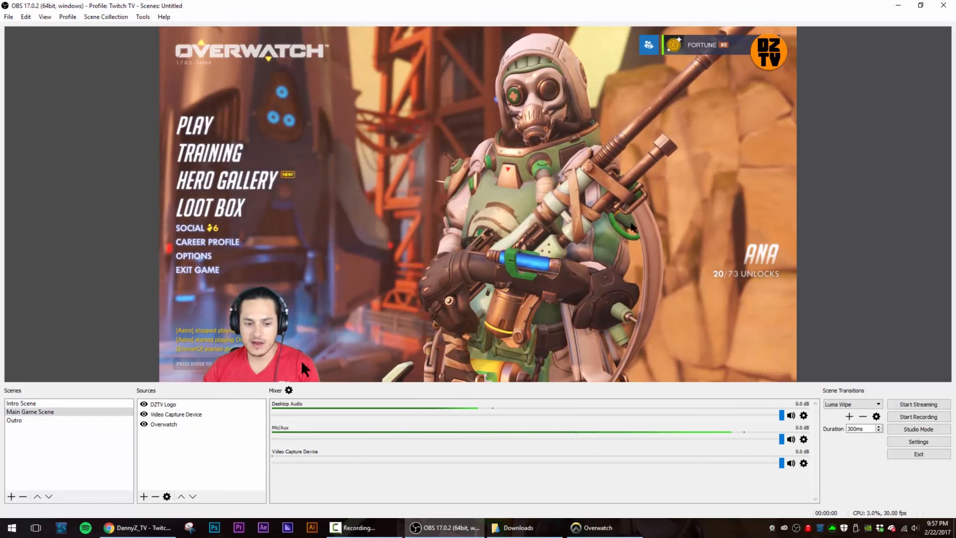
click(43, 403)
click(40, 412)
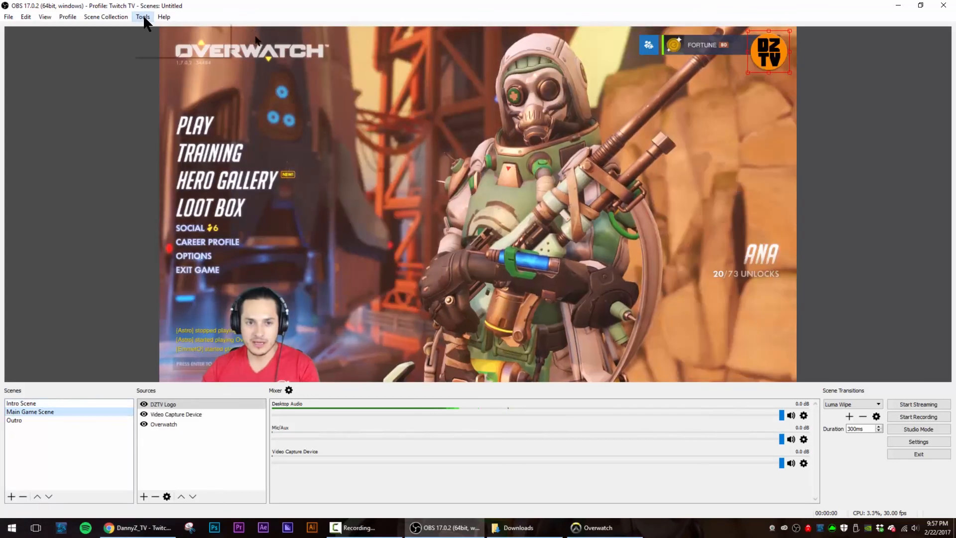
Step: In the hotkey settings, assign Ctrl + Shift + 1 to switching to Intro Scene
click(143, 17)
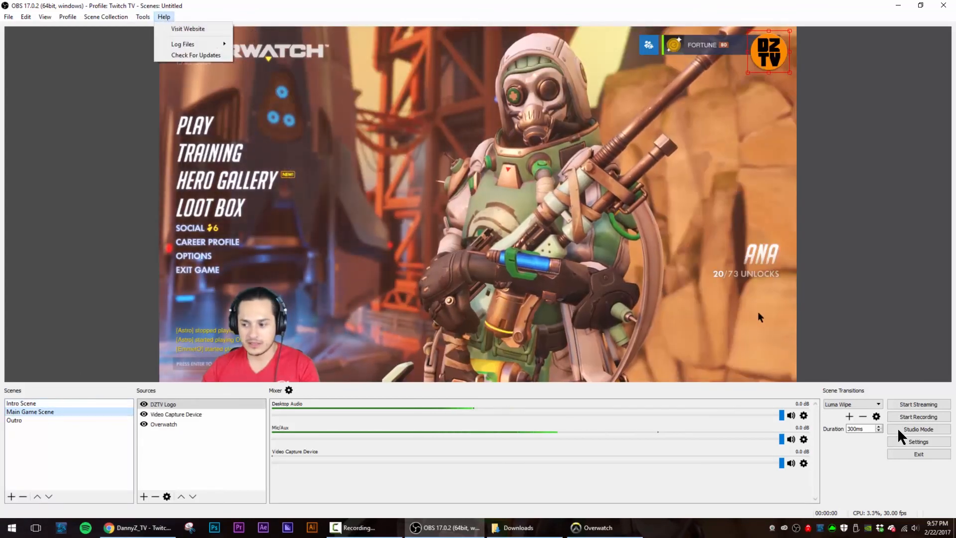
click(906, 442)
click(277, 223)
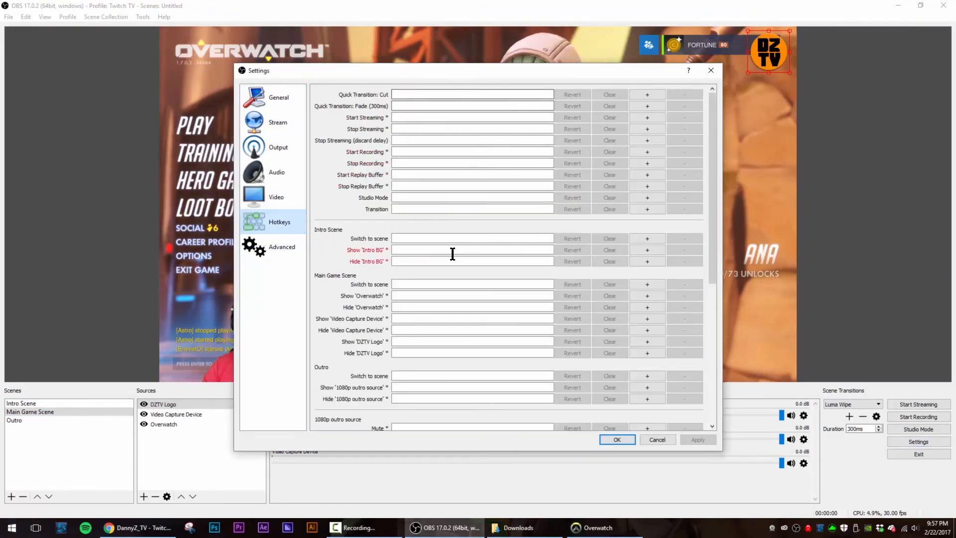
click(397, 240)
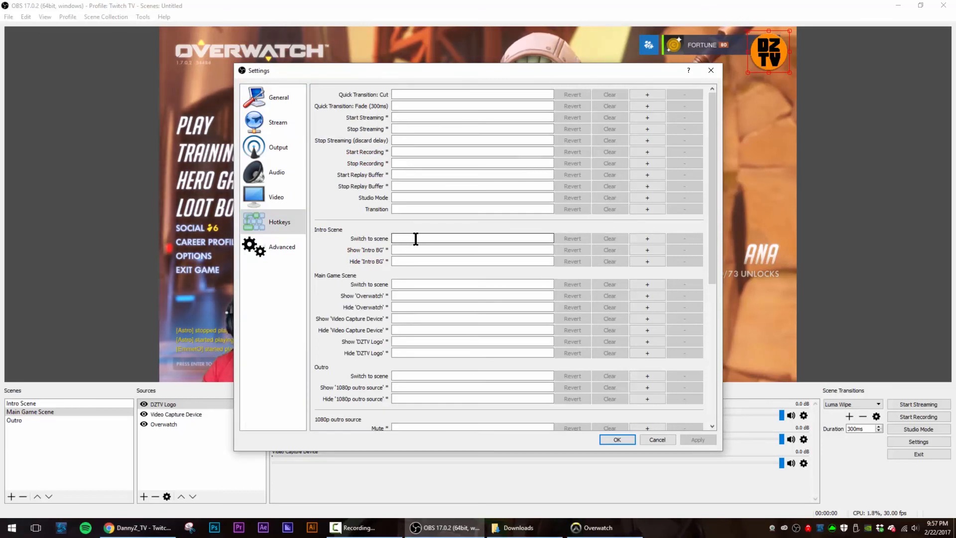
key(ctrl+shift+1)
click(463, 248)
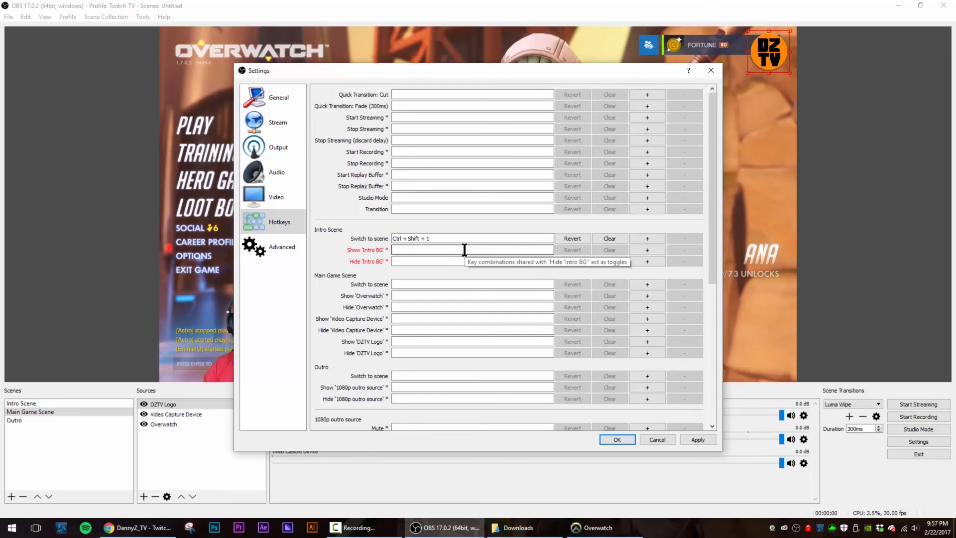
Step: Assign the hotkey Ctrl + Shift + 2 to switching to Main Game Scene
click(454, 282)
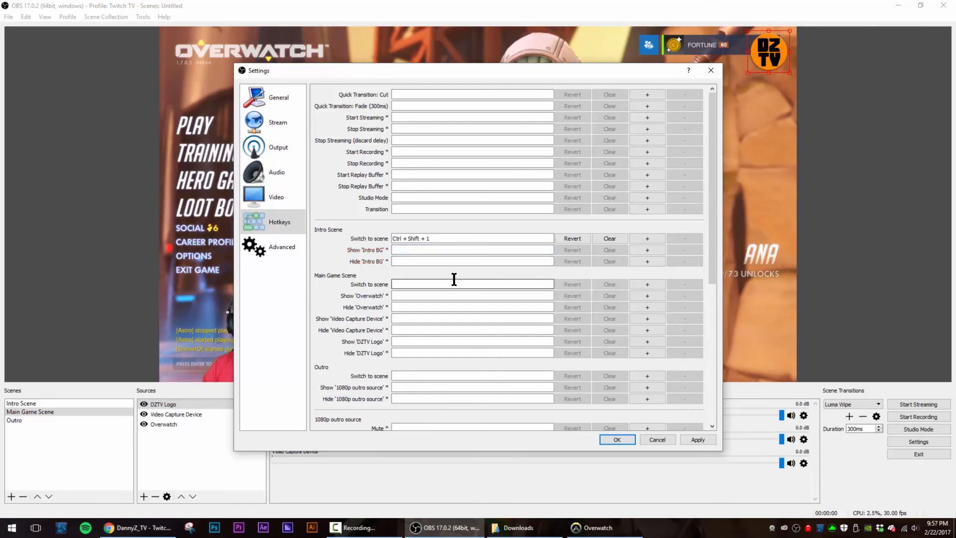
key(ctrl+shift)
key(ctrl+shift+2)
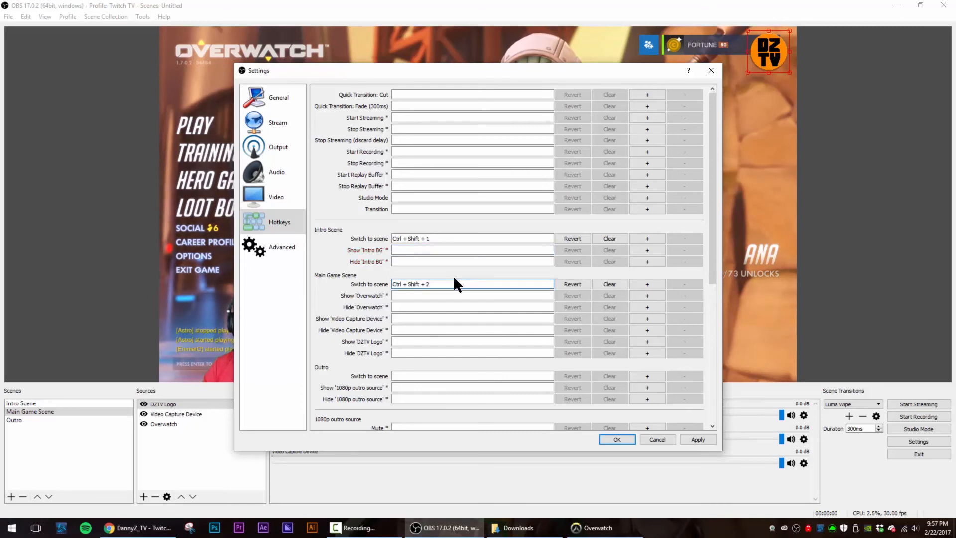
Step: Assign the hotkey Ctrl + Shift + 3 to switching to Outro, then apply and save the settings
click(440, 376)
key(ctrl+shift)
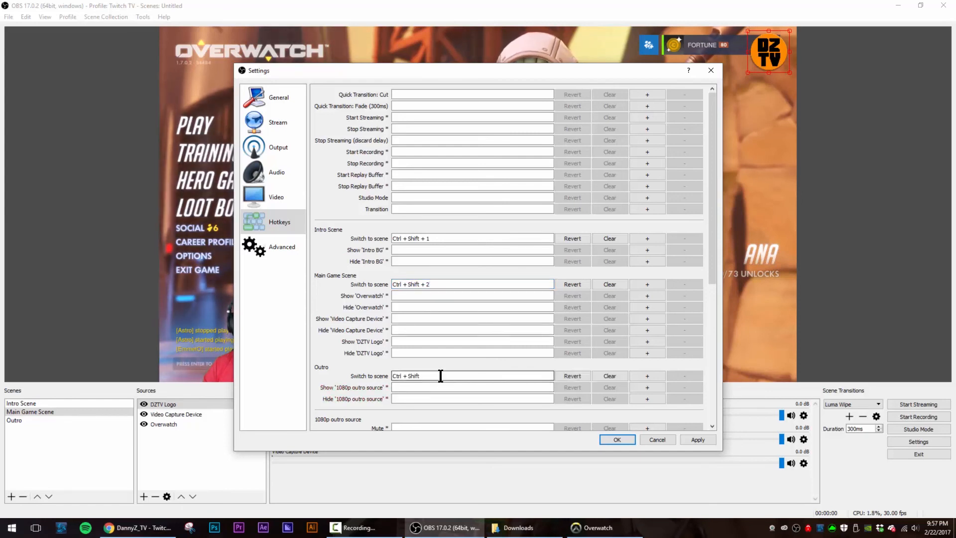
key(ctrl+shift+3)
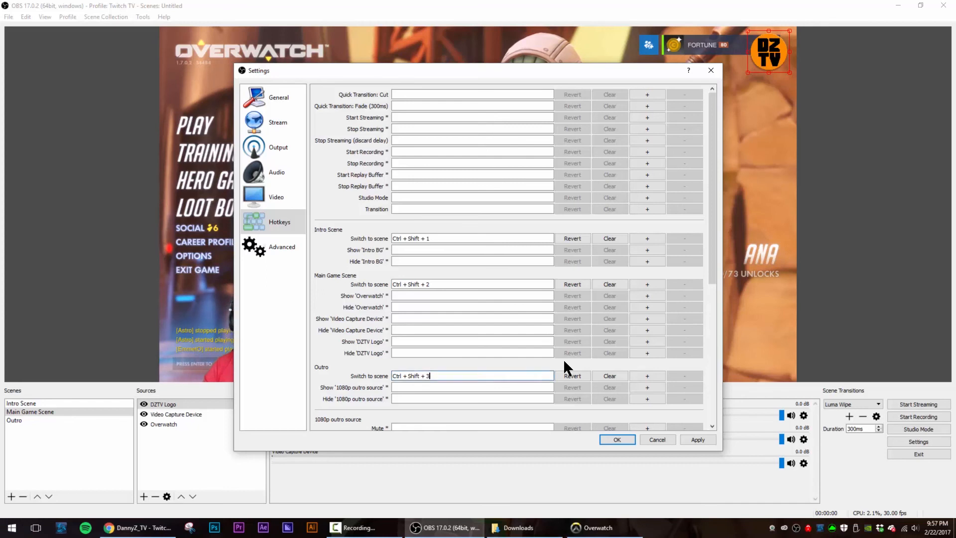
scroll(564, 362, down, 3)
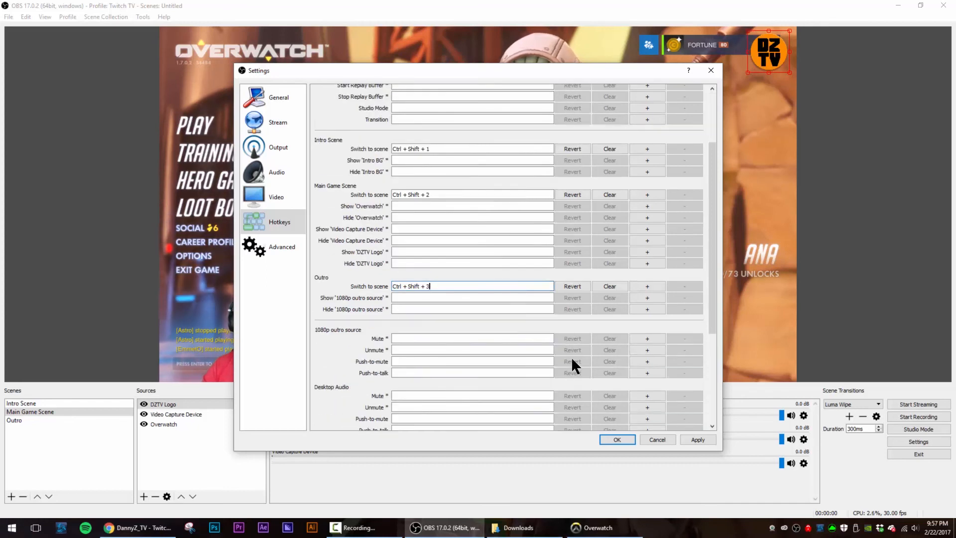
scroll(571, 360, down, 5)
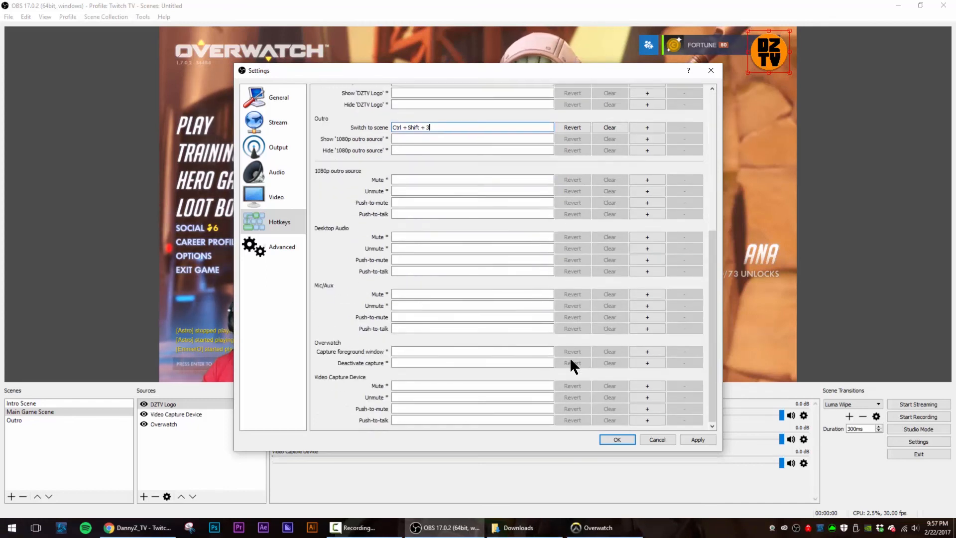
click(697, 438)
click(612, 438)
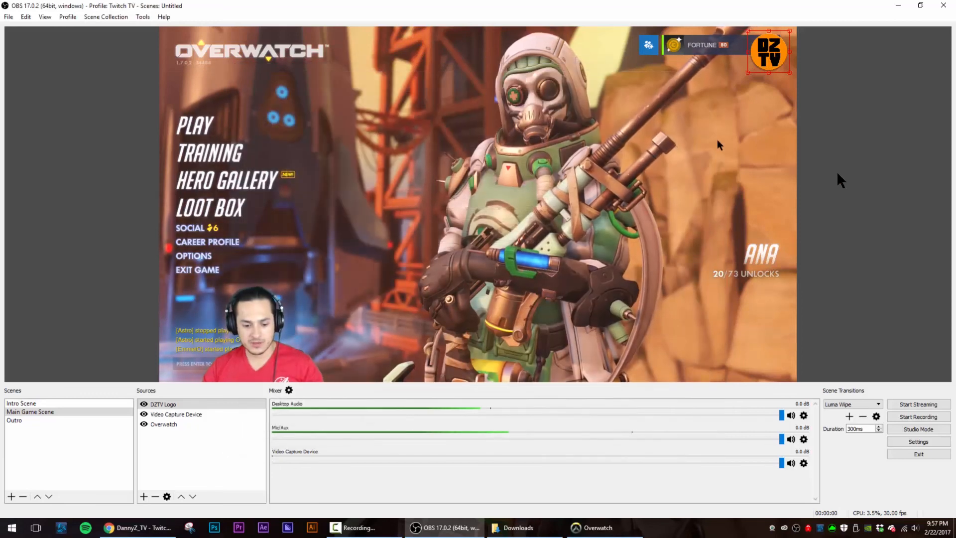
Step: Test the new scene hotkeys by cycling through Intro Scene, Main Game Scene and Outro, finishing on Main Game Scene
key(F1)
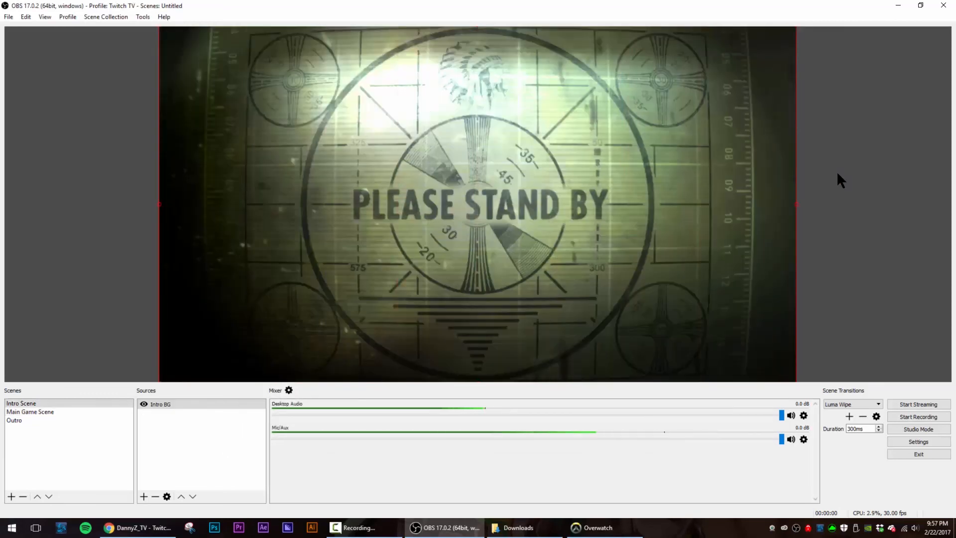
key(F3)
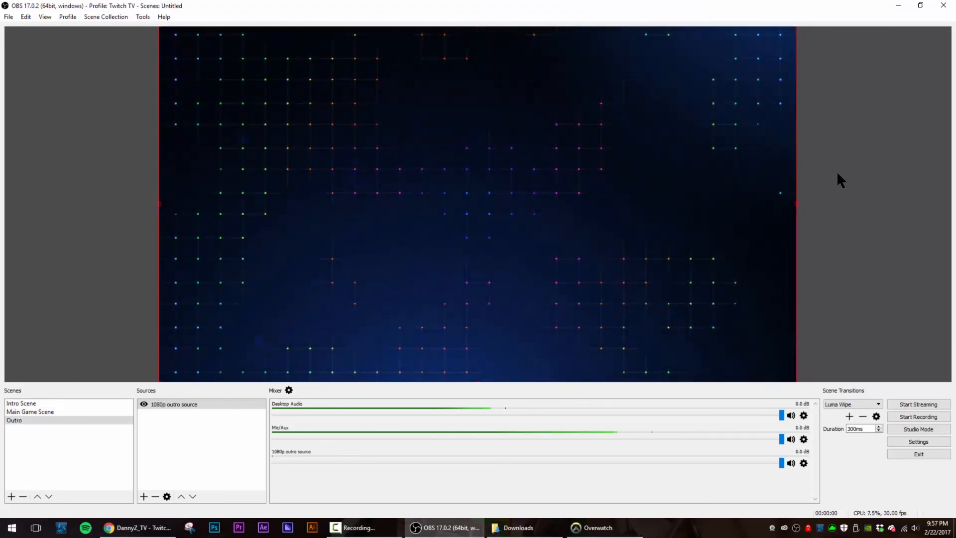
key(F1)
key(F2)
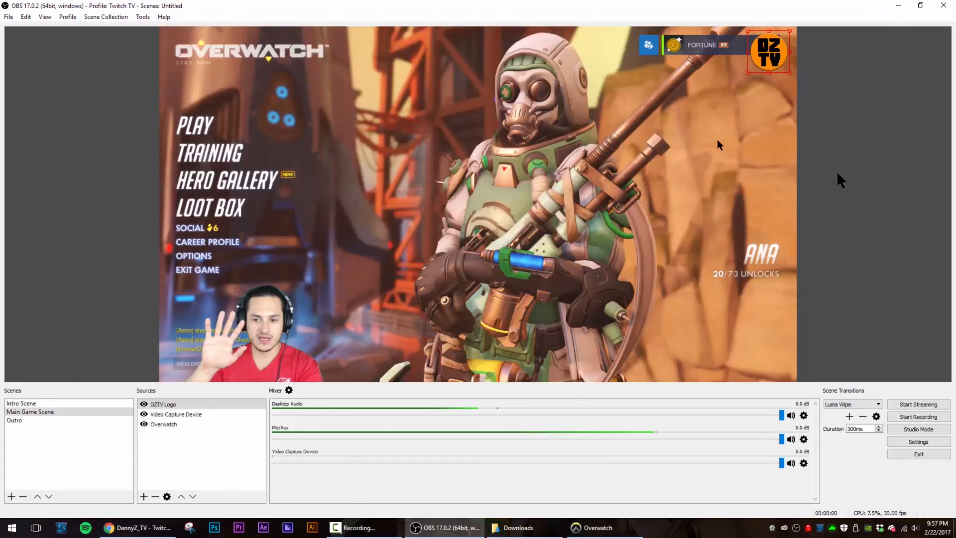
key(F3)
key(F1)
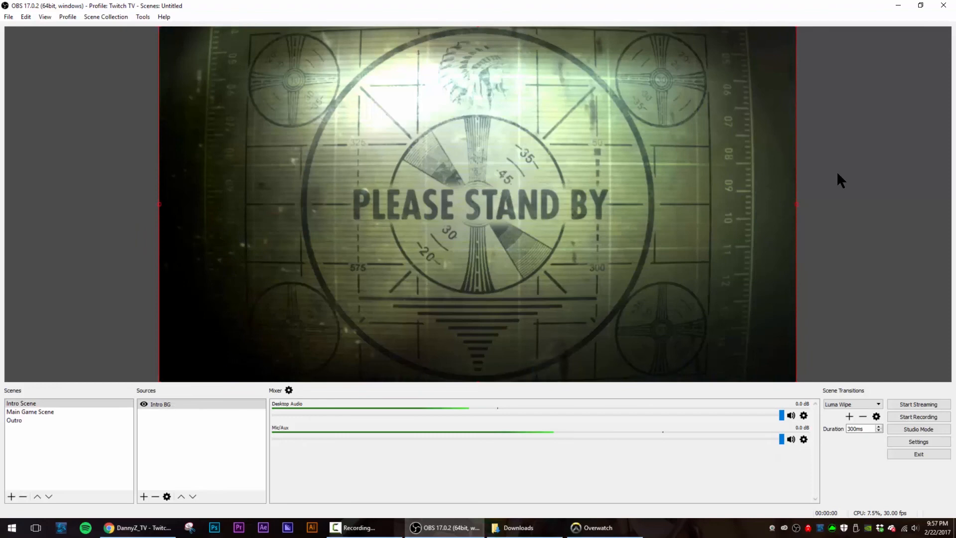
key(2)
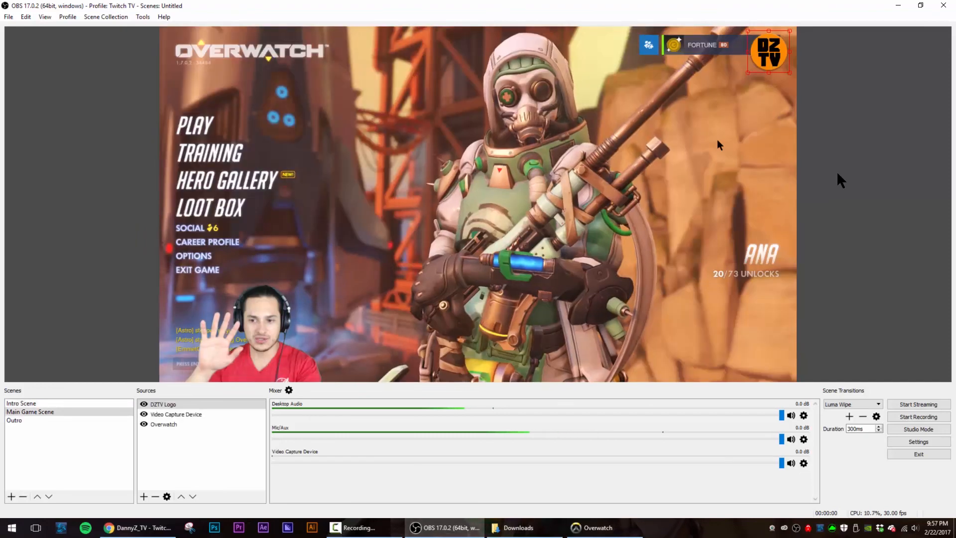
key(3)
key(1)
key(2)
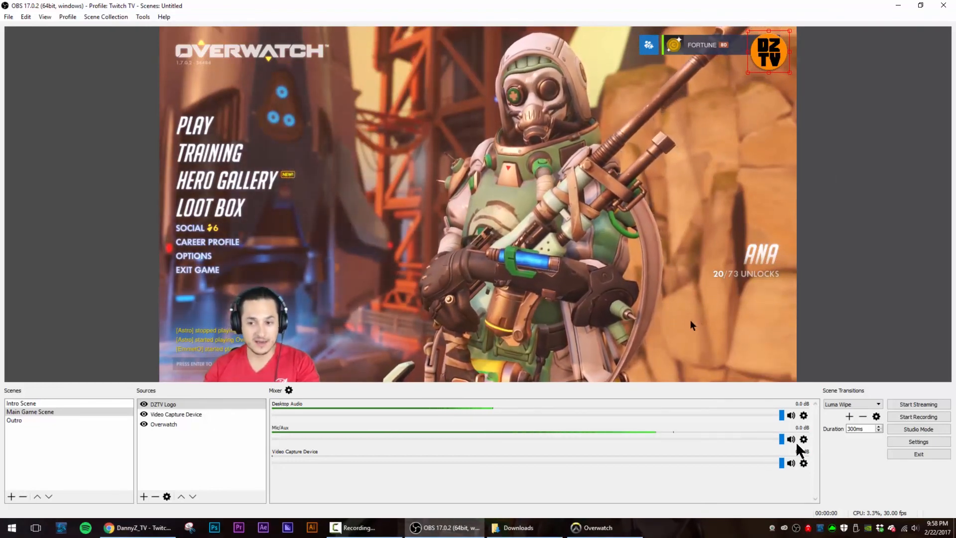
key(F1)
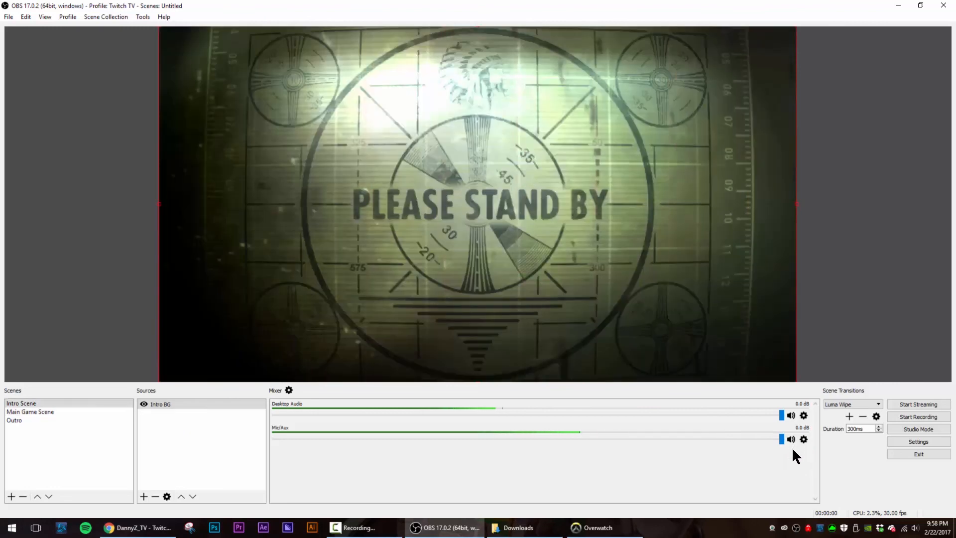
key(F2)
key(F3)
key(F1)
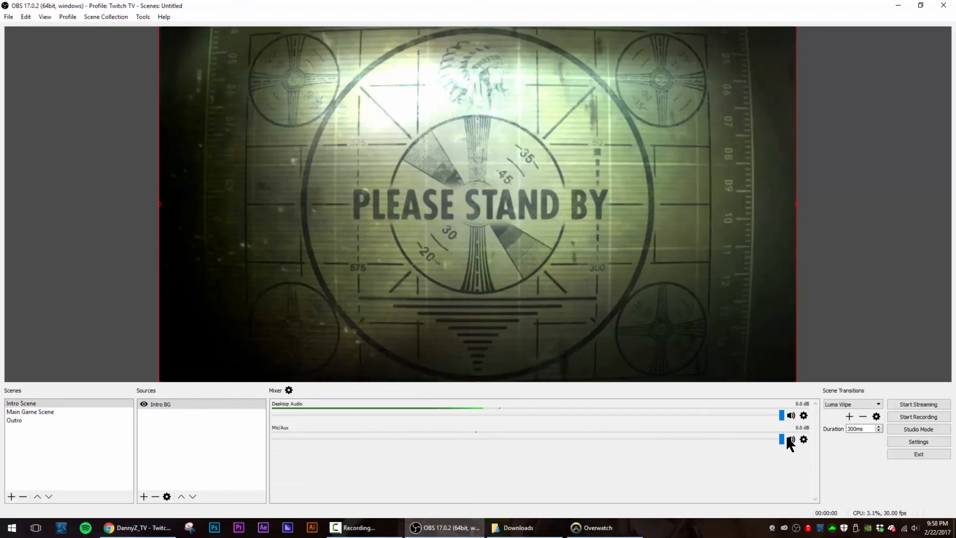
key(F2)
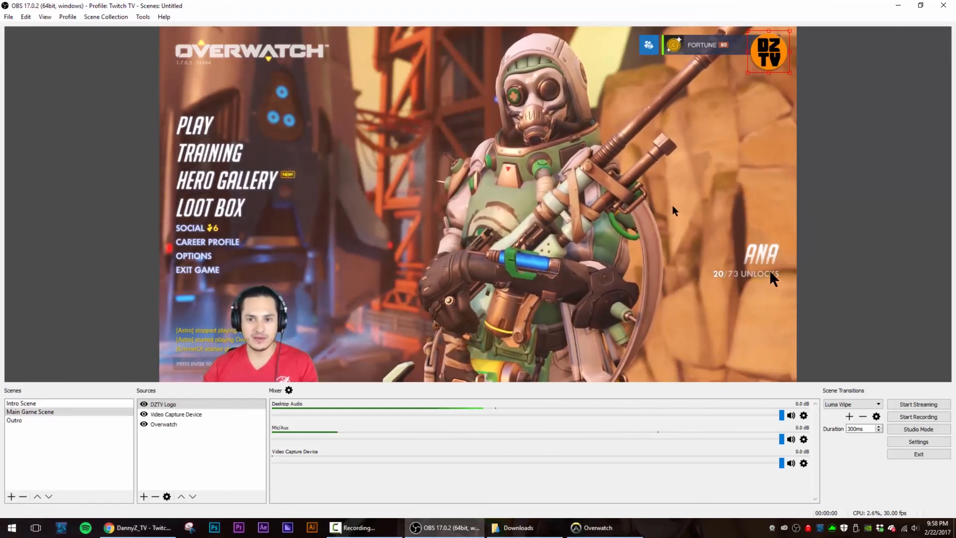
Step: Start streaming Main Game Scene, then switch to Chrome and reload the Twitch channel page
click(921, 406)
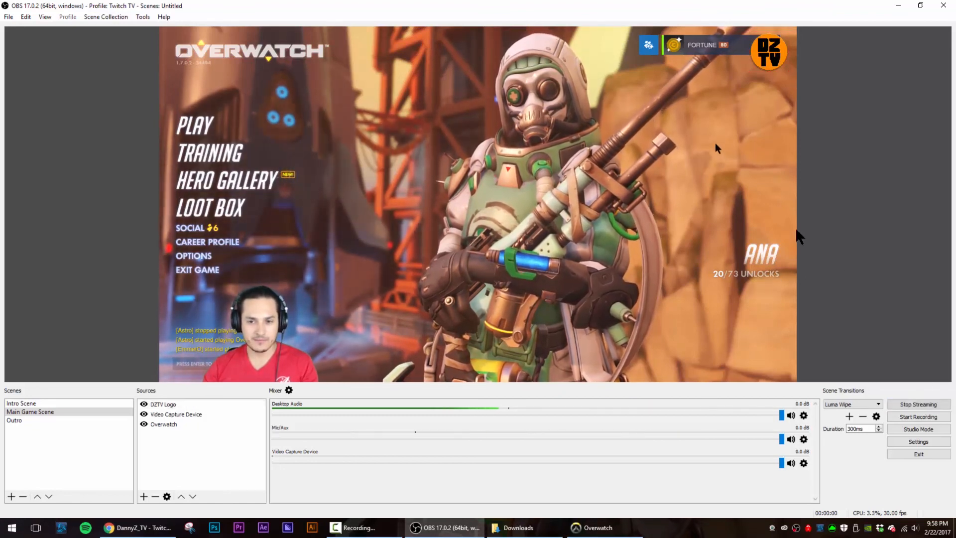
click(137, 527)
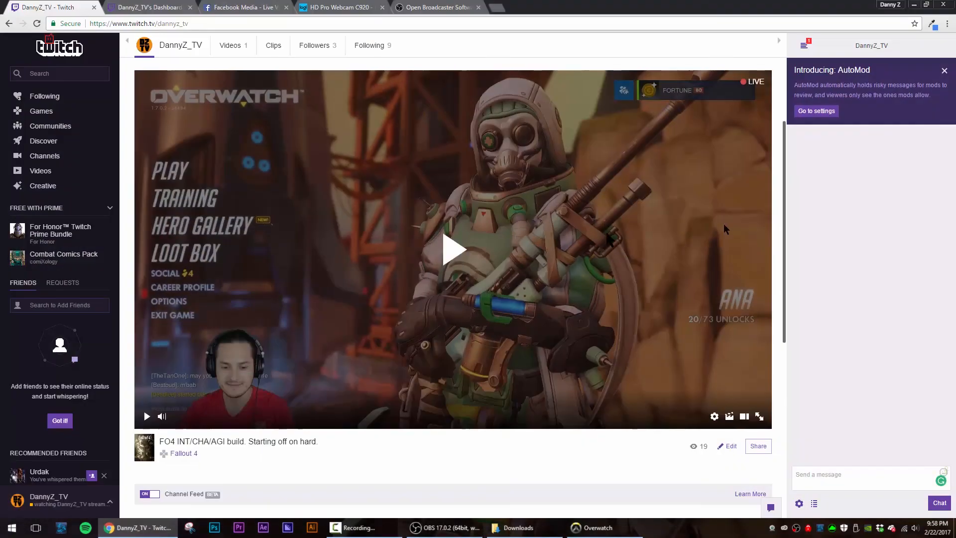
click(37, 23)
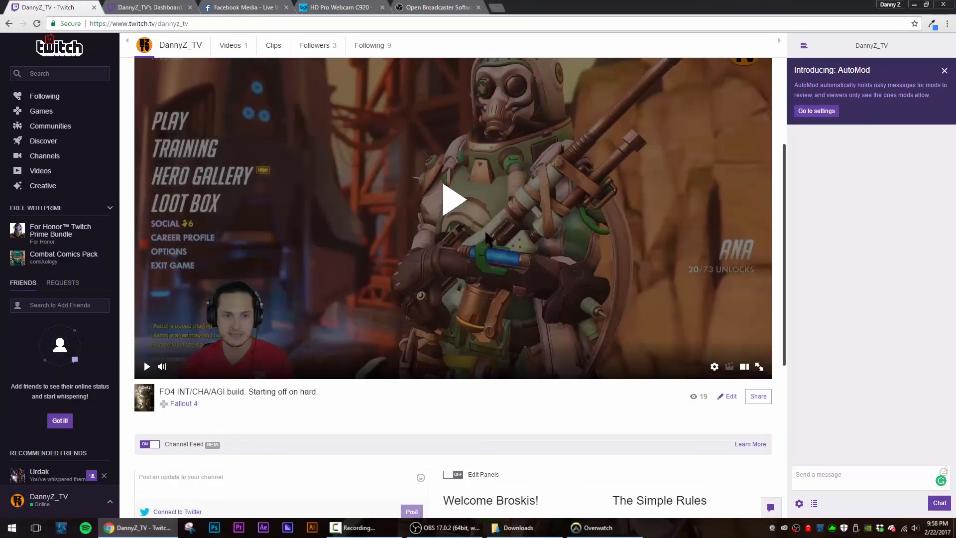
Step: Play the live stream on the Twitch channel page, view it in full screen, and return to the normal page view
click(436, 198)
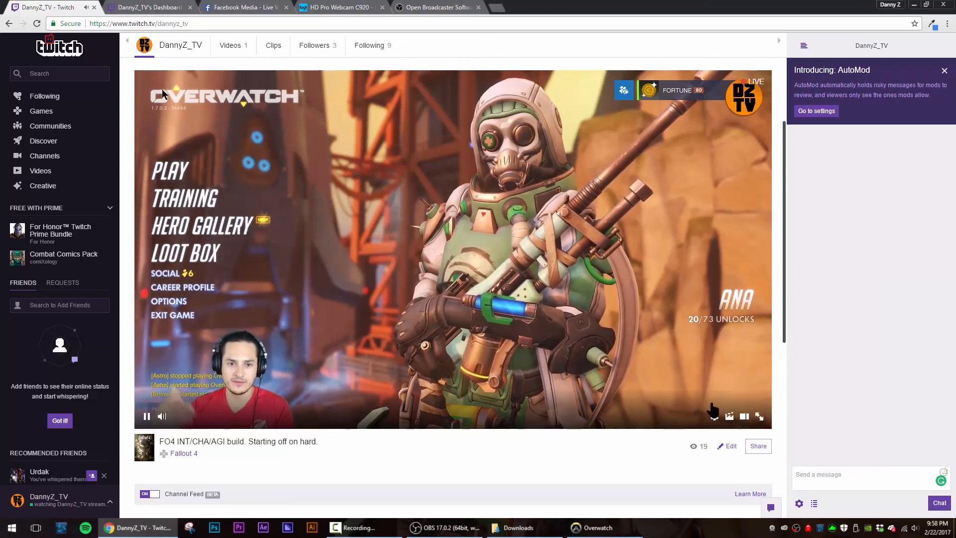
click(763, 417)
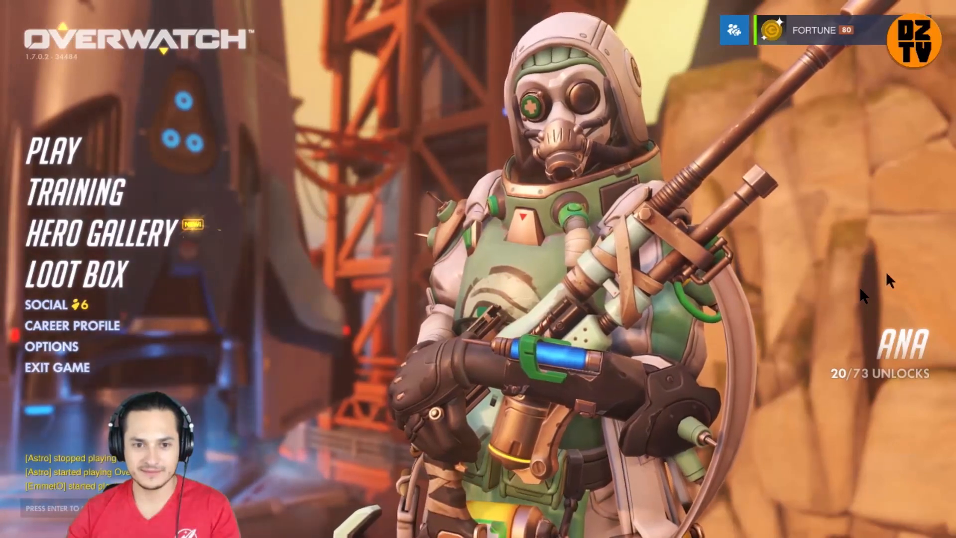
key(Escape)
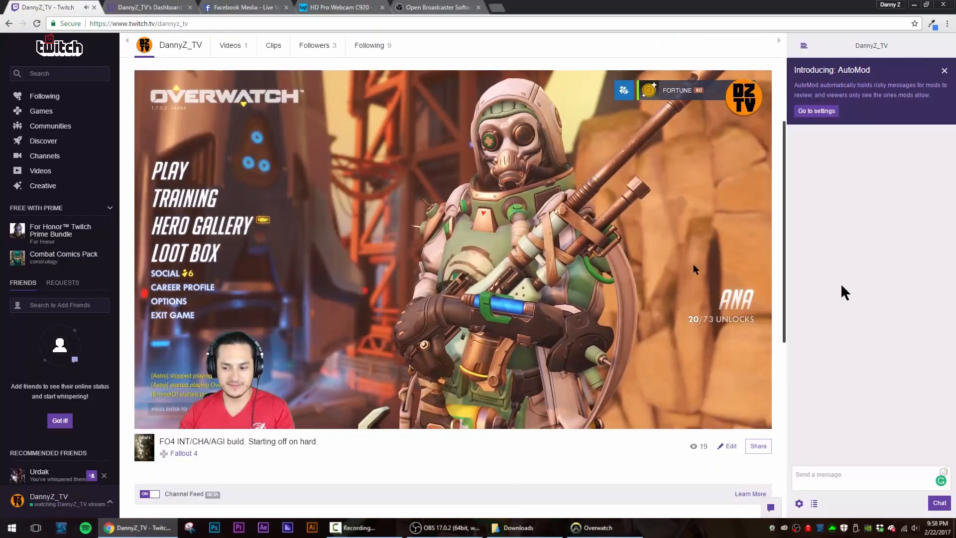